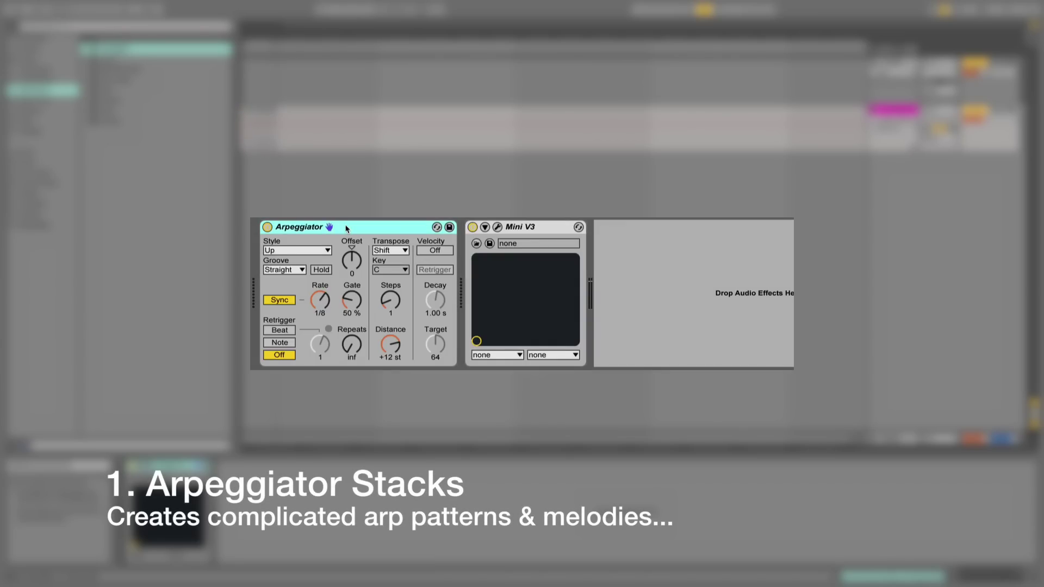
{"action": "key", "text": "ctrl+g"}
{"action": "left_click", "coordinate": [268, 254]}
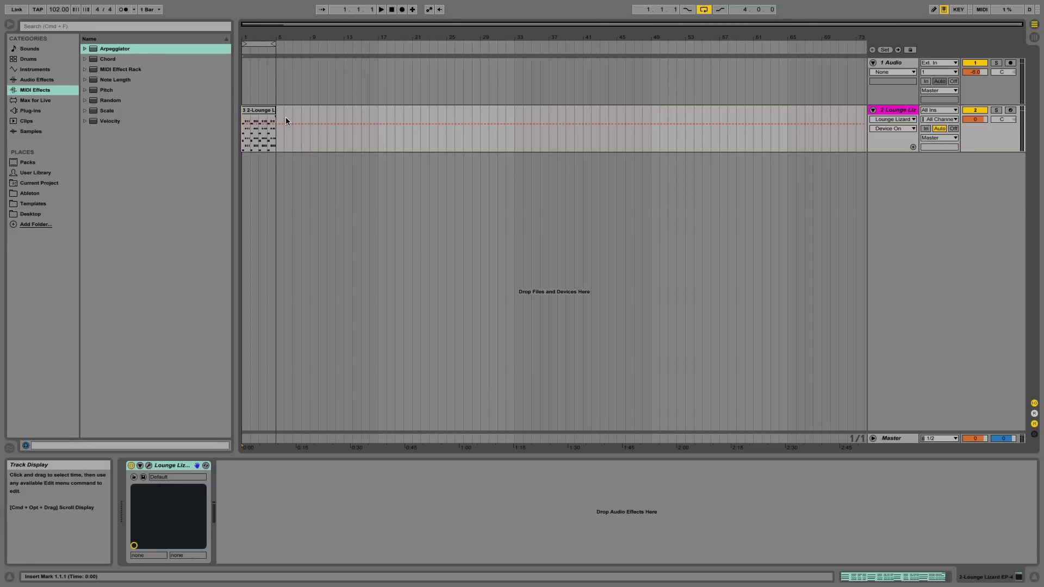
Step: Play the Lounge Lizard clip without effects and examine its MIDI notes
{"action": "key", "text": "space"}
{"action": "double_click", "coordinate": [266, 115]}
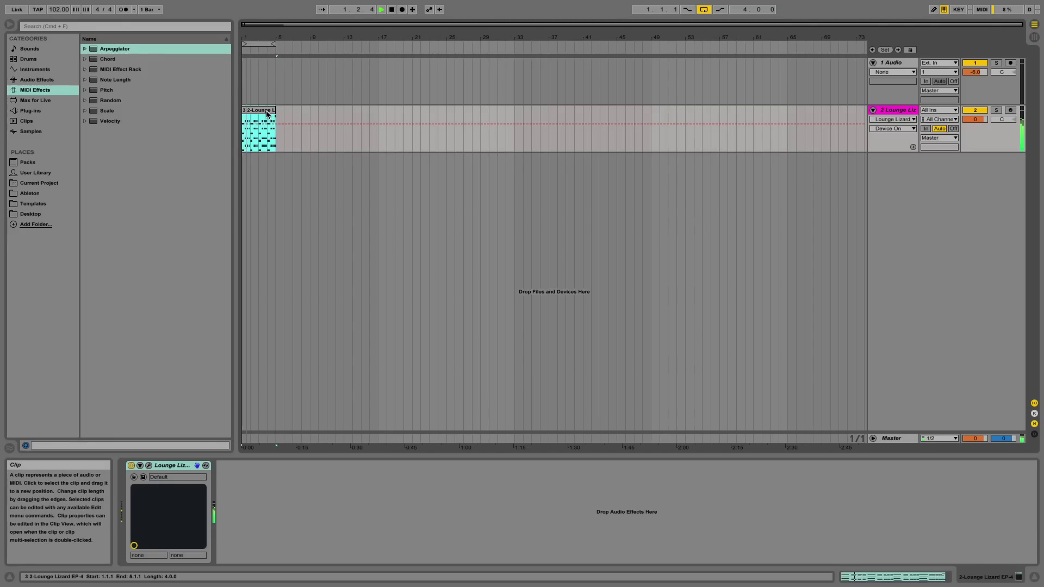
{"action": "scroll", "coordinate": [464, 395], "scroll_direction": "up", "scroll_amount": 3}
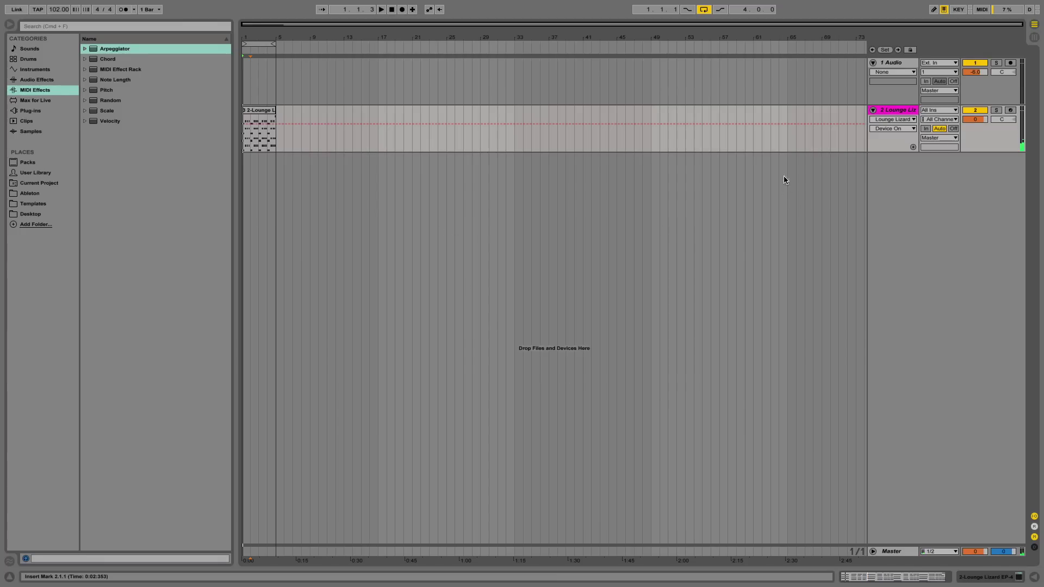
Step: Show the Lounge Lizard track's devices and add an Arpeggiator in front of the instrument
{"action": "double_click", "coordinate": [904, 111]}
{"action": "double_click", "coordinate": [115, 48]}
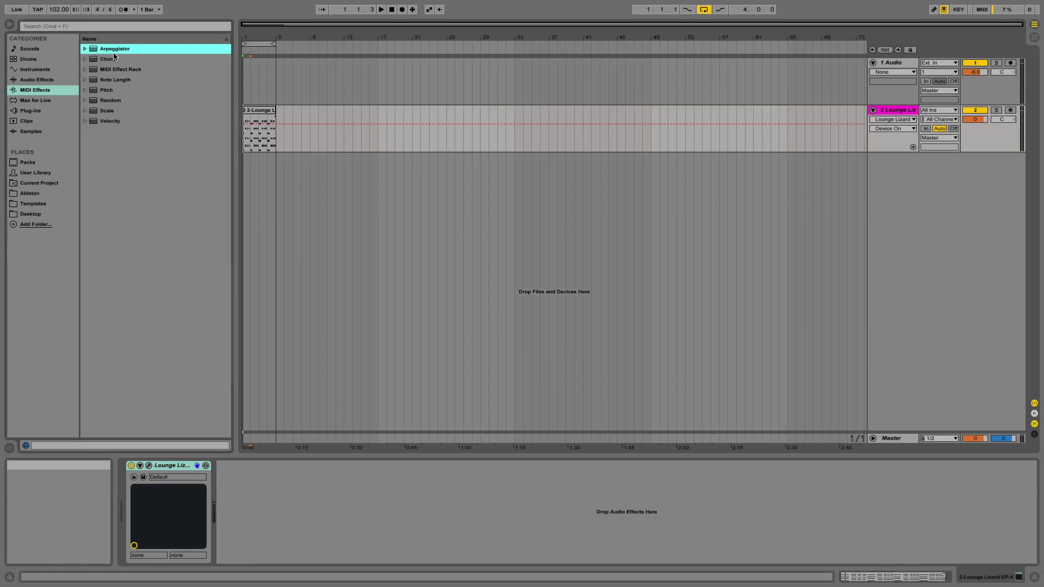
Step: Keep the Arpeggiator's style at Up and set its rate to 1/32 while the clip plays
{"action": "left_click", "coordinate": [152, 482]}
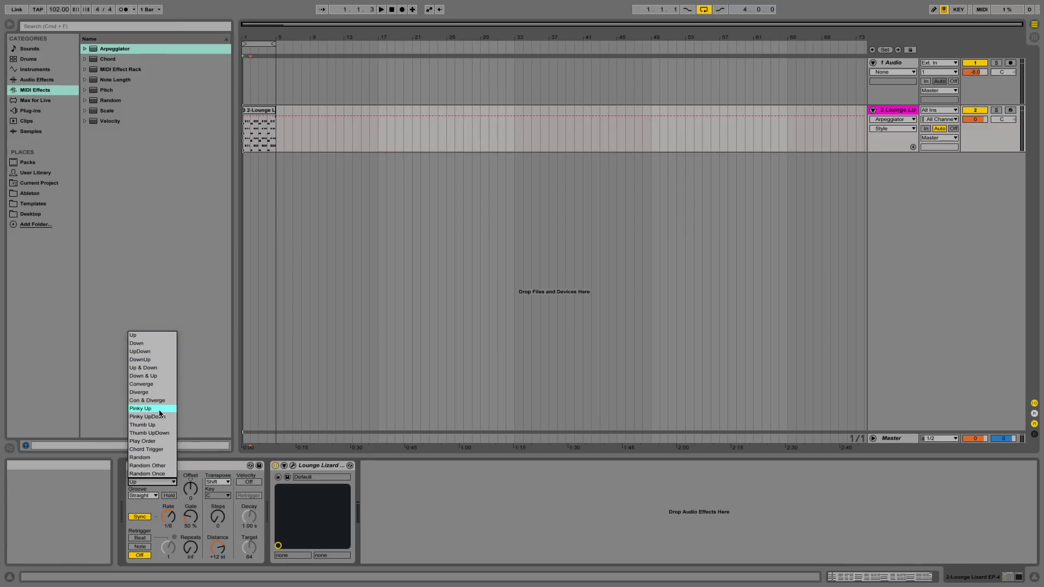
{"action": "left_click", "coordinate": [190, 466]}
{"action": "key", "text": "space"}
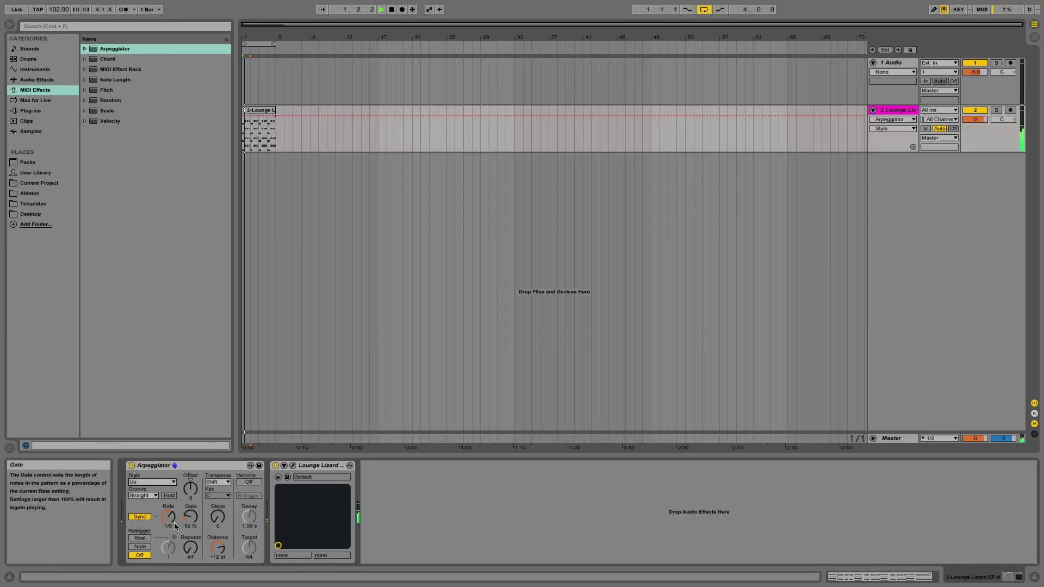
{"action": "left_click_drag", "start_coordinate": [168, 516], "coordinate": [168, 541]}
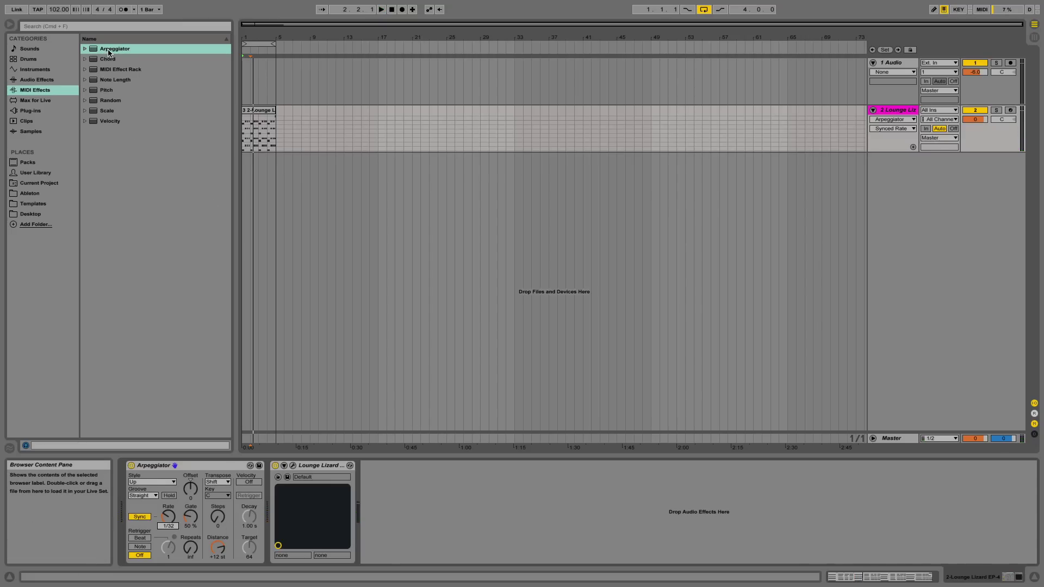
Step: Add a second Arpeggiator between the first one and the Lounge Lizard instrument, leaving both devices unfolded
{"action": "left_click_drag", "start_coordinate": [105, 51], "coordinate": [278, 484]}
{"action": "double_click", "coordinate": [165, 468]}
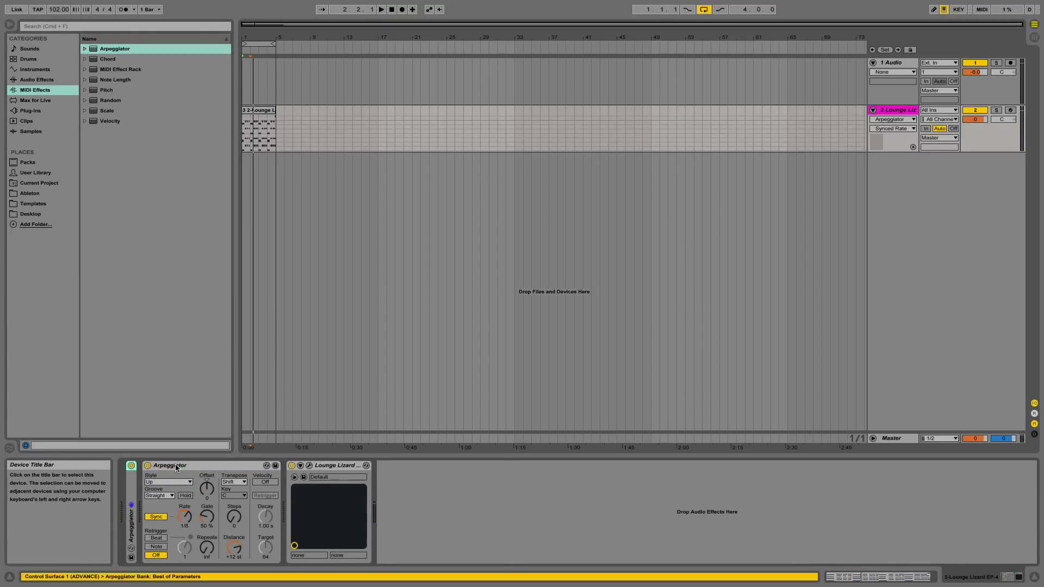
{"action": "double_click", "coordinate": [202, 467]}
{"action": "double_click", "coordinate": [149, 497]}
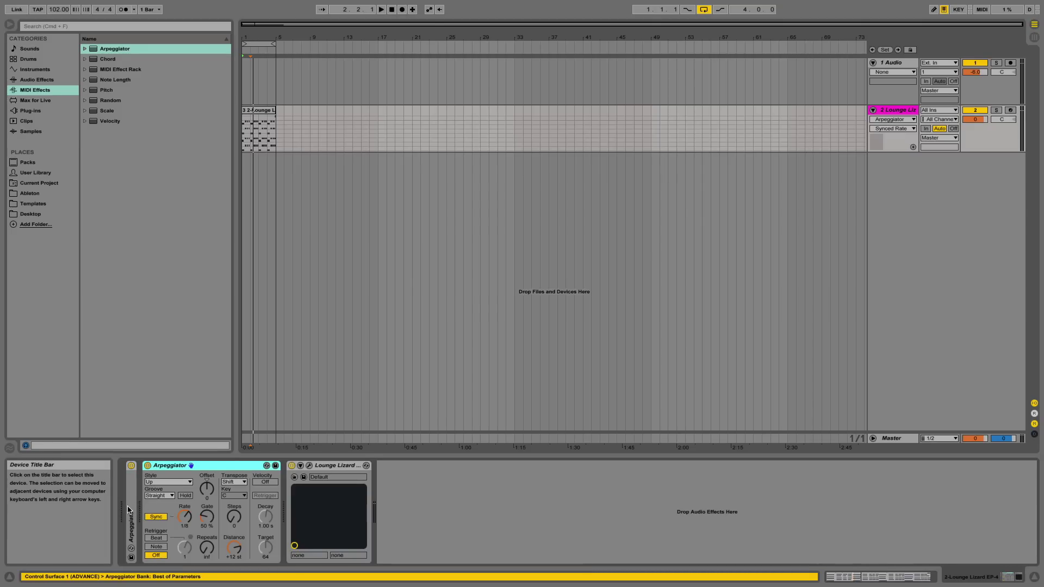
{"action": "double_click", "coordinate": [132, 497]}
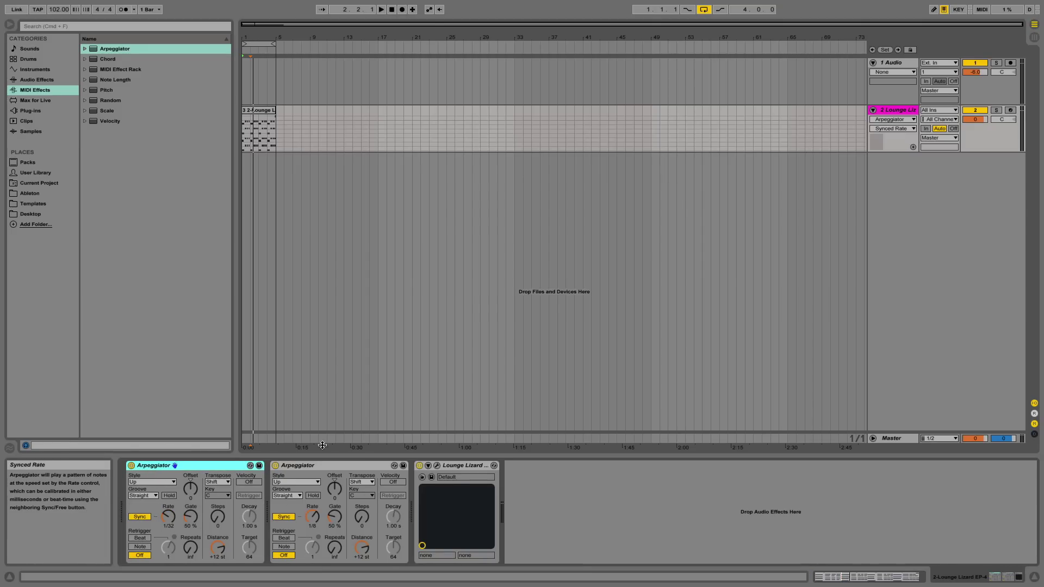
Step: Set the second Arpeggiator to a 1/128 rate, 15% gate and 8 transpose steps while playing the clip
{"action": "left_click_drag", "start_coordinate": [312, 517], "coordinate": [312, 555]}
{"action": "key", "text": "space"}
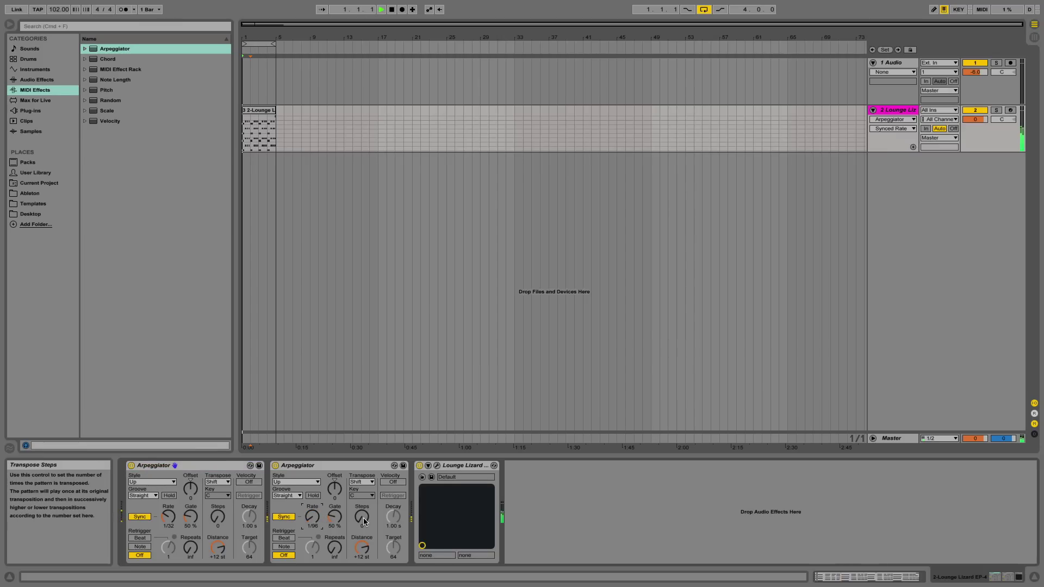
{"action": "left_click_drag", "start_coordinate": [342, 517], "coordinate": [312, 529]}
{"action": "key", "text": "space"}
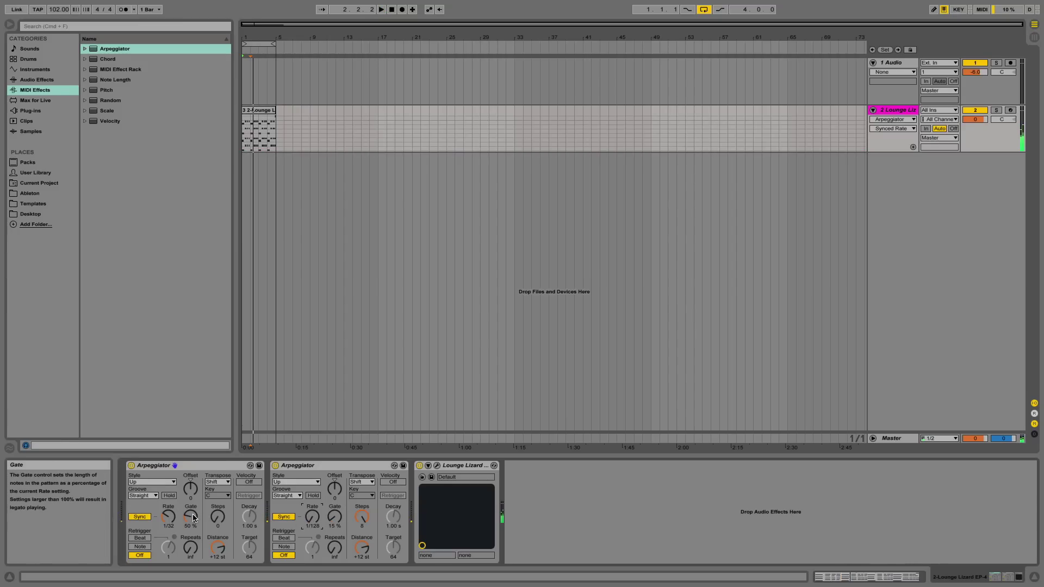
Step: Set the first Arpeggiator's gate to 123% and the second one's transpose steps to 4 while listening to the clip
{"action": "left_click_drag", "start_coordinate": [191, 517], "coordinate": [190, 516]}
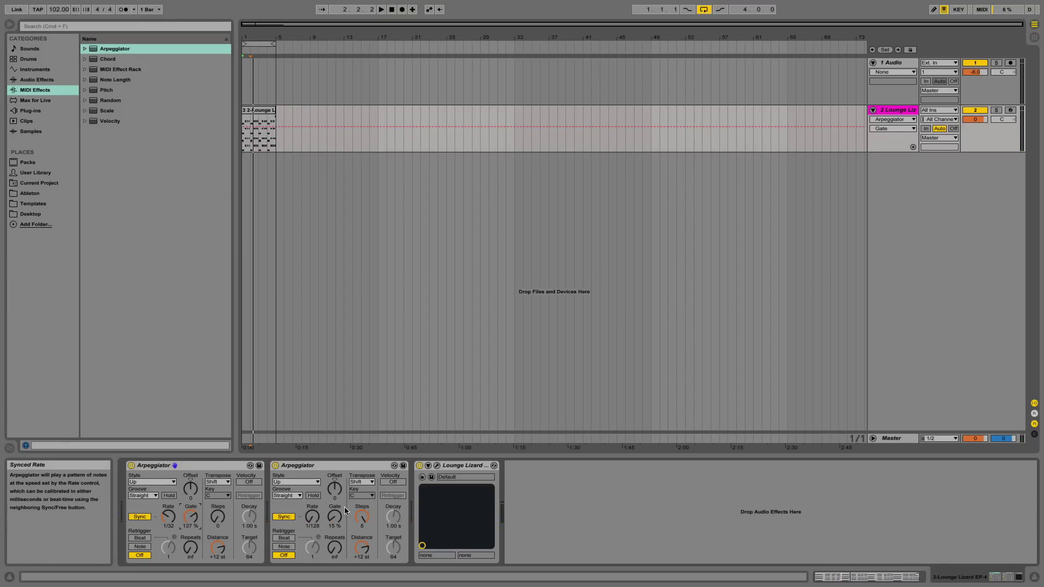
{"action": "key", "text": "space"}
{"action": "left_click_drag", "start_coordinate": [188, 523], "coordinate": [188, 529]}
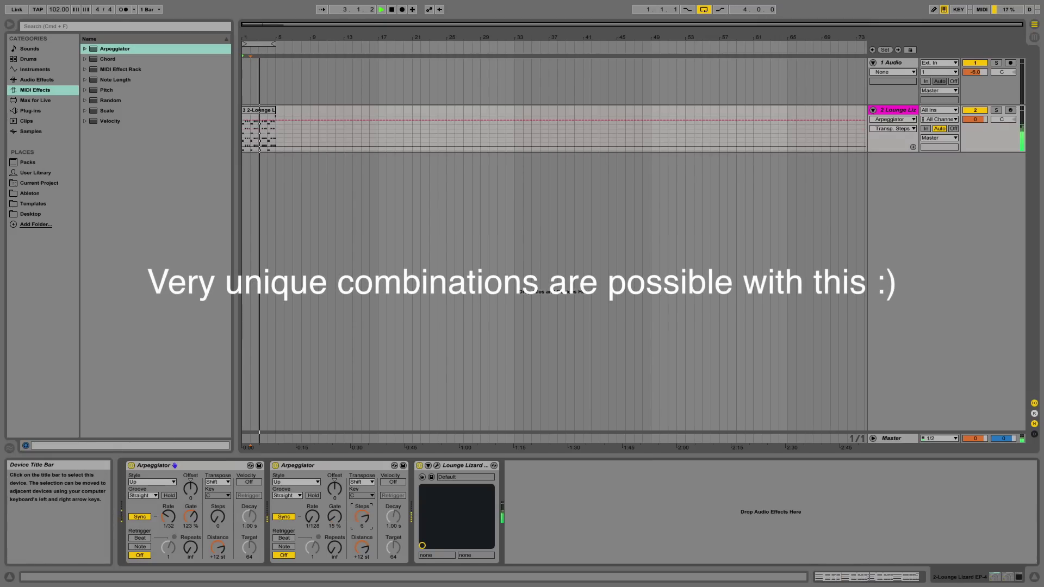
{"action": "left_click_drag", "start_coordinate": [362, 520], "coordinate": [362, 527]}
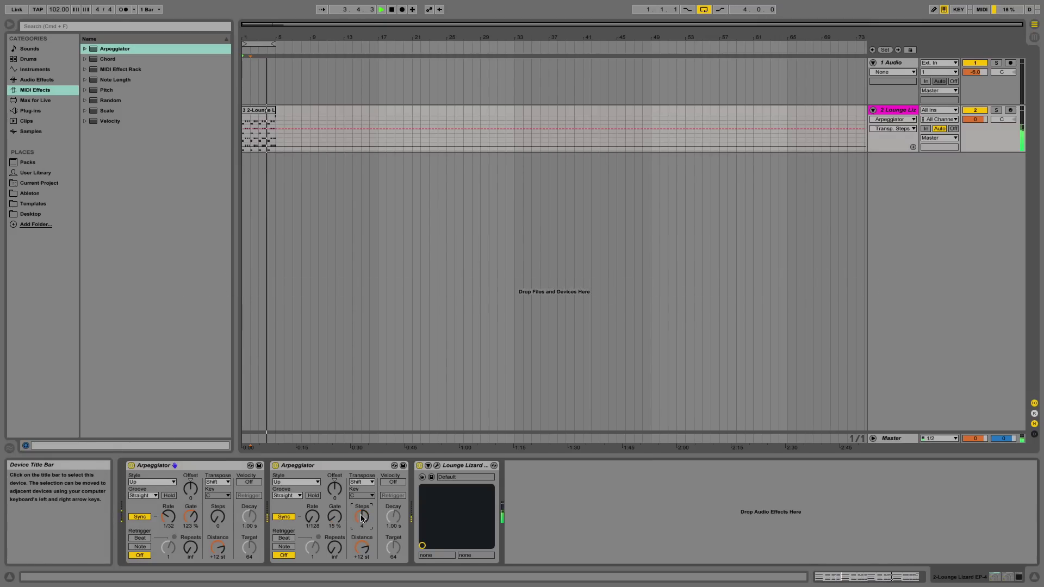
{"action": "key", "text": "space"}
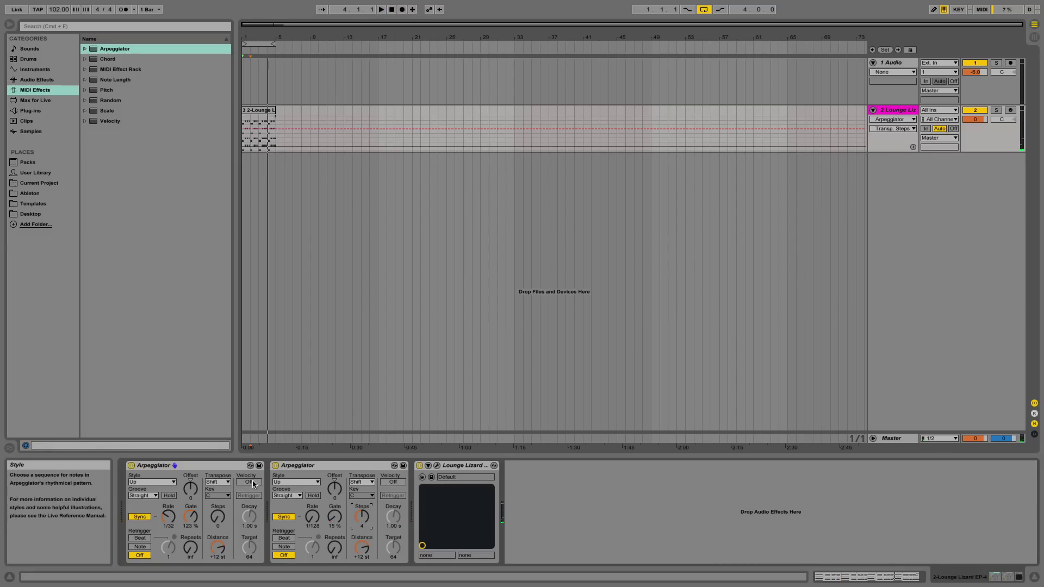
Step: Delete the second Arpeggiator and group the remaining one into a MIDI Effect Rack
{"action": "left_click", "coordinate": [307, 483]}
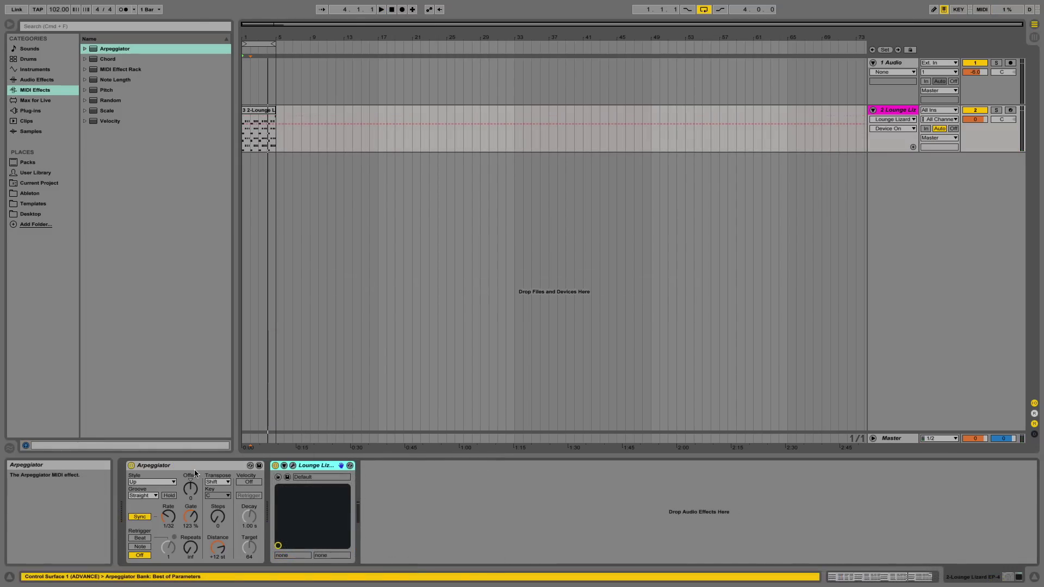
{"action": "left_click", "coordinate": [198, 467]}
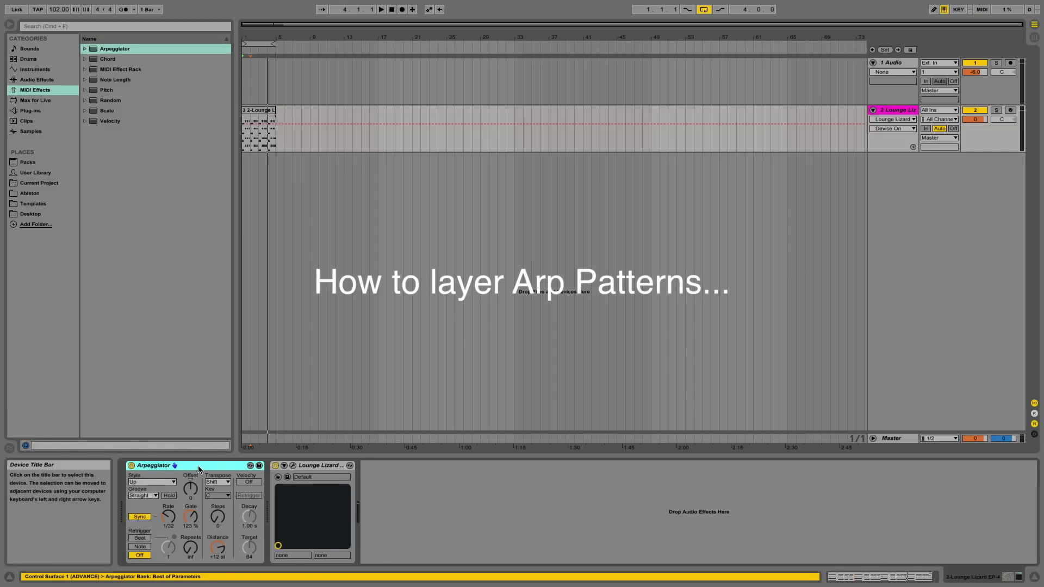
{"action": "key", "text": "super+g"}
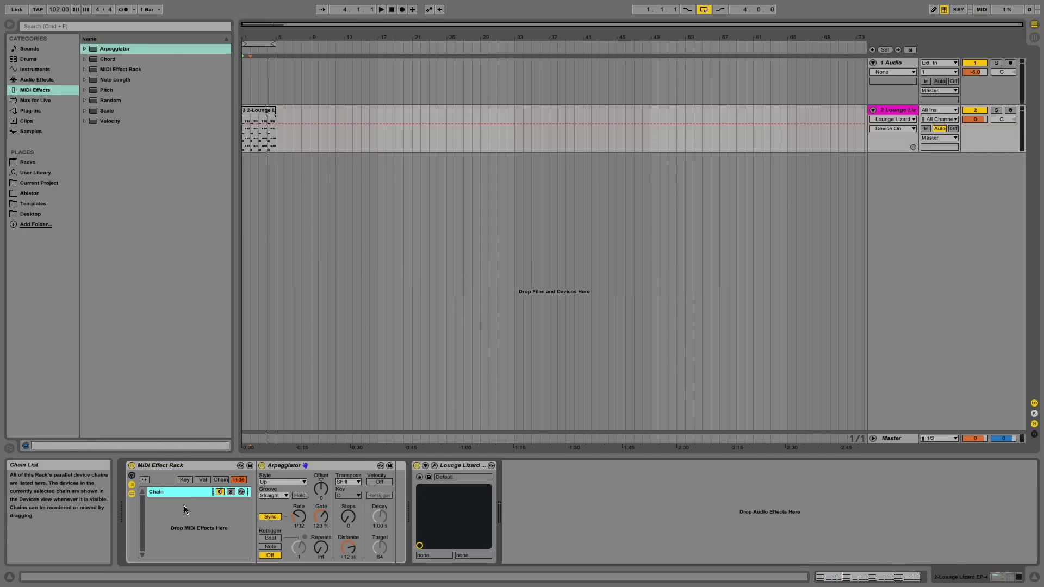
Step: Create a second chain in the MIDI Effect Rack, load an Arpeggiator into it and compare the two chains
{"action": "right_click", "coordinate": [181, 512]}
{"action": "left_click", "coordinate": [221, 531]}
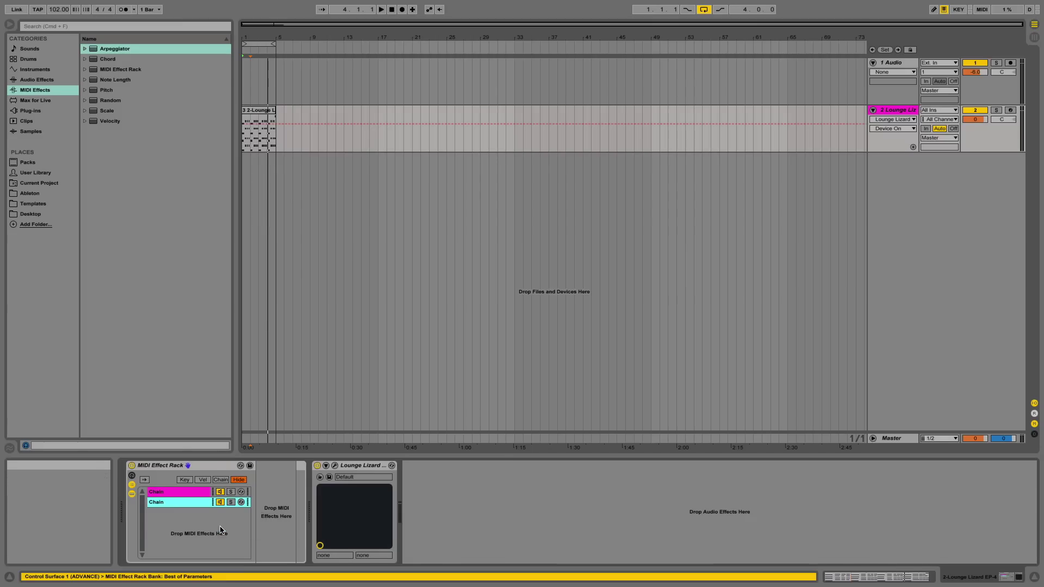
{"action": "left_click", "coordinate": [171, 492]}
{"action": "left_click", "coordinate": [180, 503]}
{"action": "left_click_drag", "start_coordinate": [103, 54], "coordinate": [229, 247]}
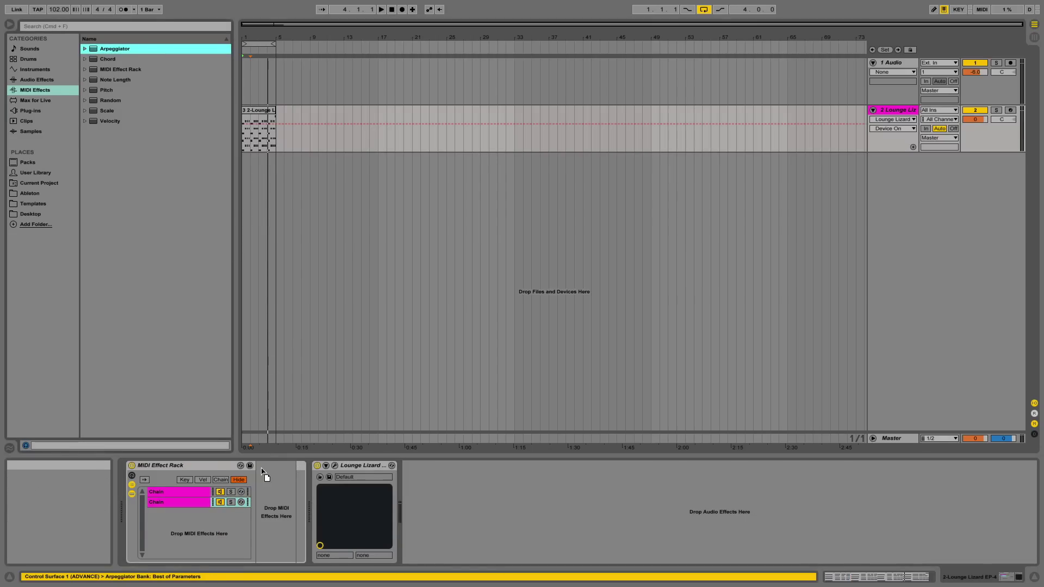
{"action": "left_click_drag", "start_coordinate": [262, 472], "coordinate": [259, 480]}
{"action": "left_click", "coordinate": [196, 494]}
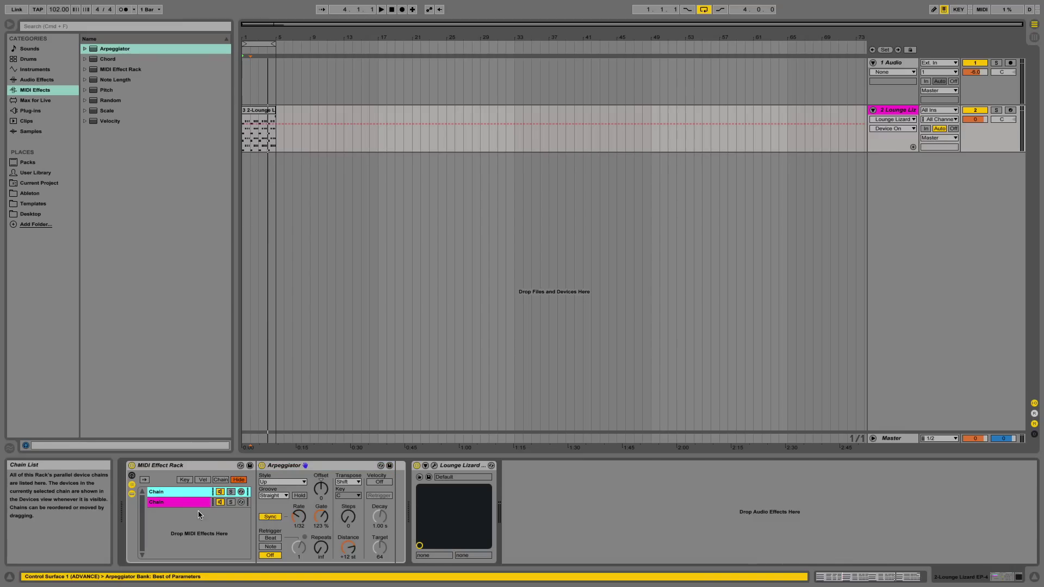
{"action": "left_click", "coordinate": [198, 503]}
{"action": "left_click", "coordinate": [190, 491]}
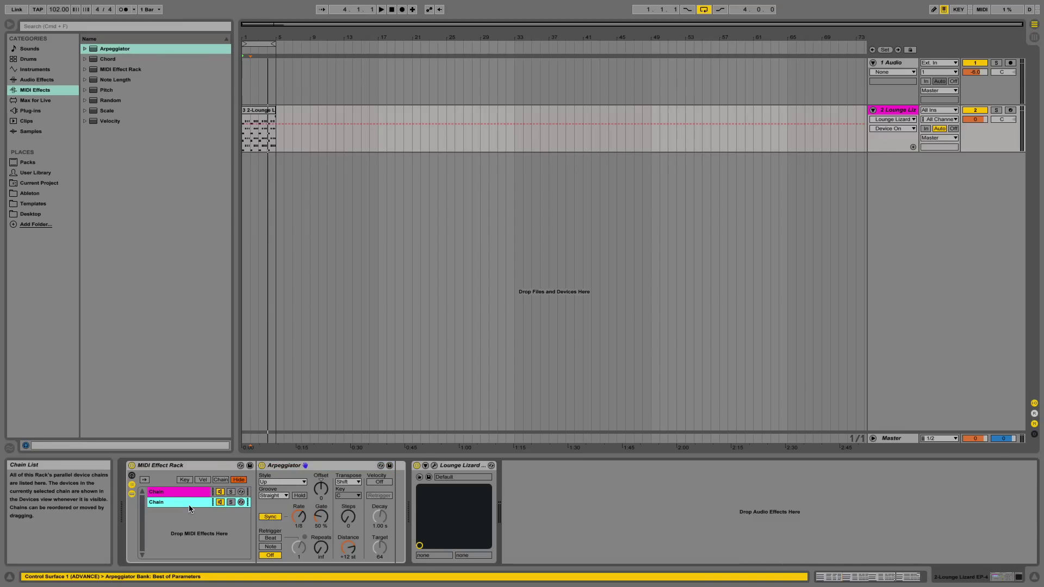
{"action": "left_click", "coordinate": [191, 502]}
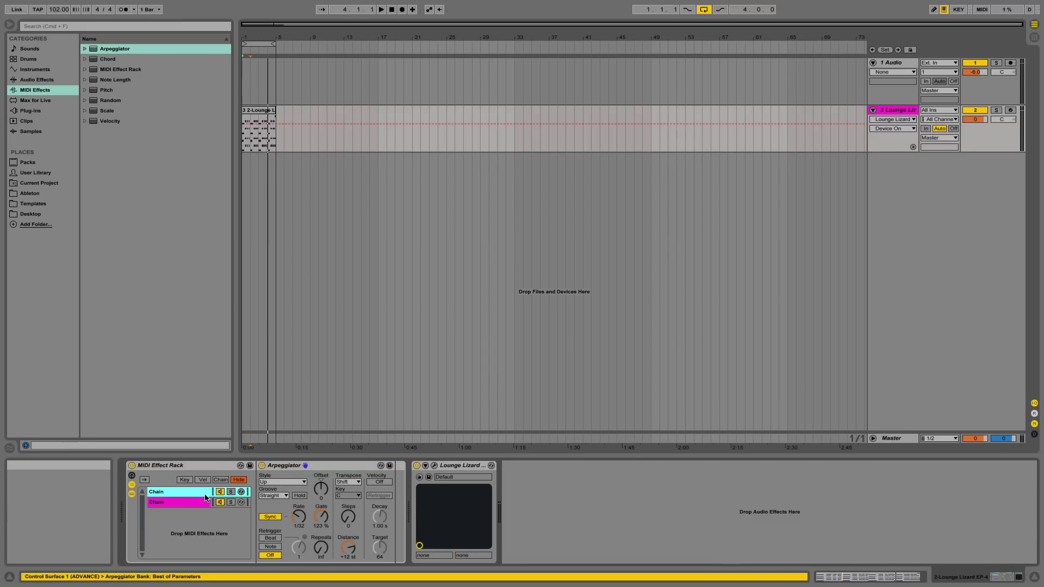
Step: Set the second chain's Arpeggiator to the Pinky Up style, a 1/32 rate and 5 transpose steps, auditioning the clip
{"action": "key", "text": "space"}
{"action": "left_click_drag", "start_coordinate": [296, 509], "coordinate": [296, 503]}
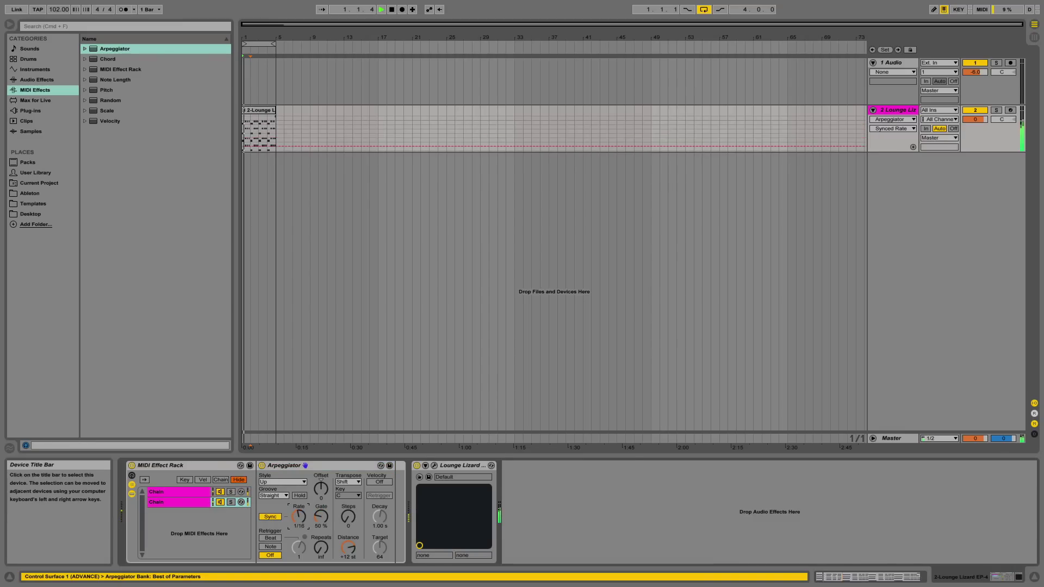
{"action": "key", "text": "space"}
{"action": "left_click", "coordinate": [283, 482]}
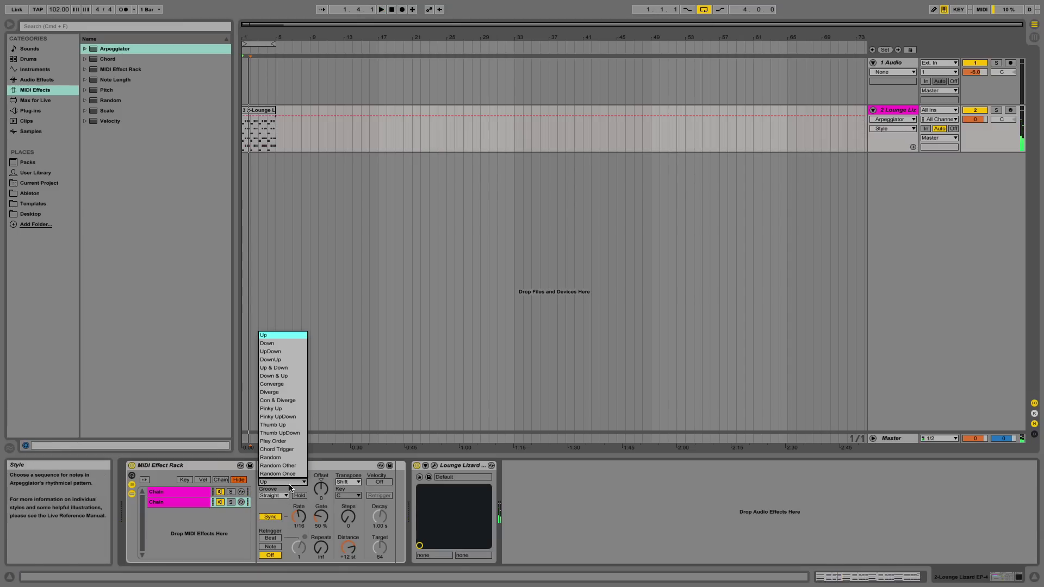
{"action": "left_click", "coordinate": [284, 409]}
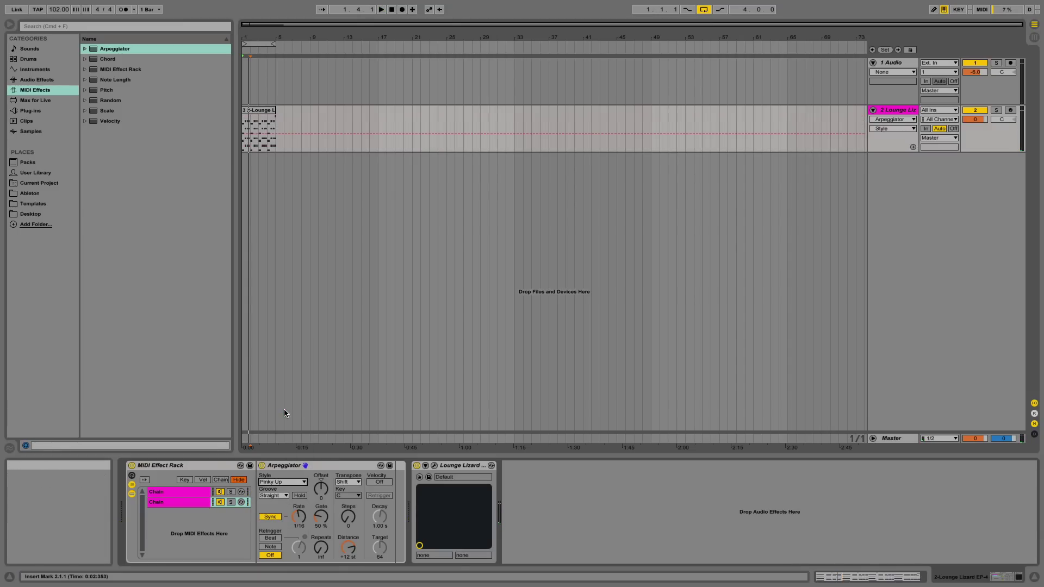
{"action": "key", "text": "space"}
{"action": "left_click_drag", "start_coordinate": [345, 523], "coordinate": [299, 529]}
{"action": "key", "text": "space"}
{"action": "key", "text": "space"}
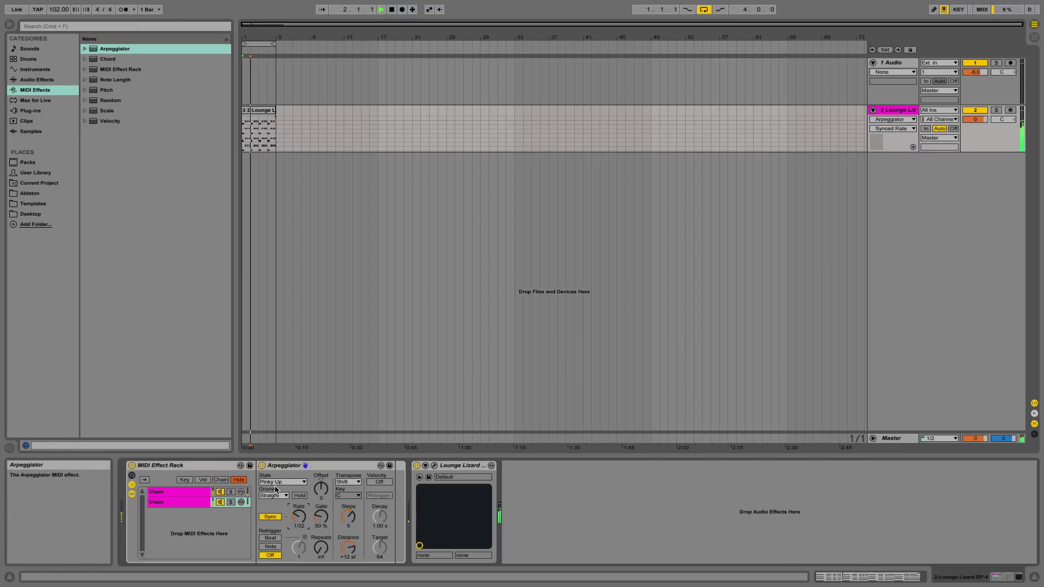
Step: Set the first chain's Arpeggiator to a 1/16 rate and 113% gate while playing the clip
{"action": "left_click", "coordinate": [203, 492]}
{"action": "left_click", "coordinate": [298, 466]}
{"action": "key", "text": "space"}
{"action": "key", "text": "space"}
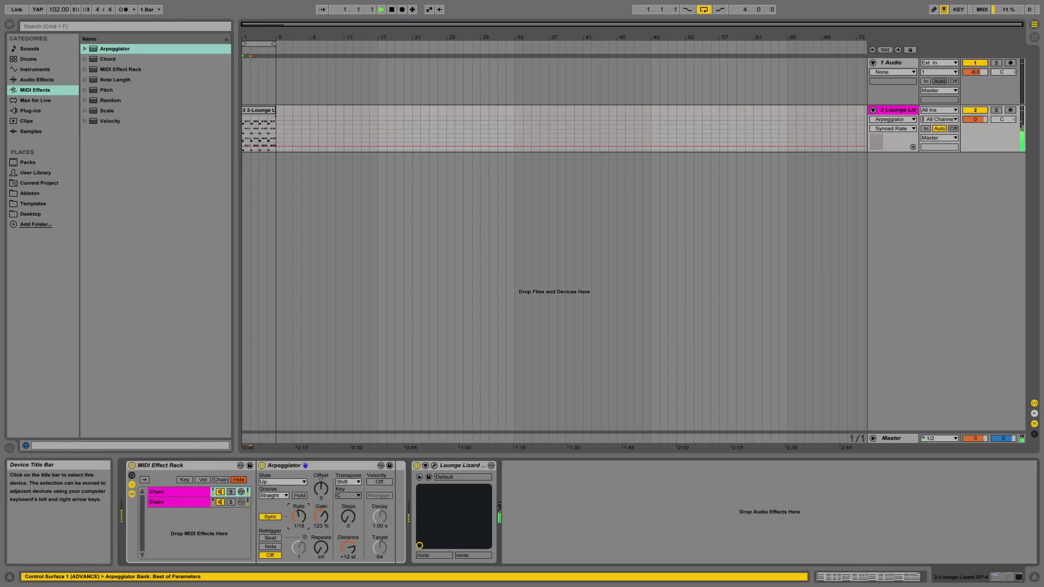
{"action": "left_click_drag", "start_coordinate": [298, 517], "coordinate": [298, 512]}
{"action": "left_click", "coordinate": [322, 518]}
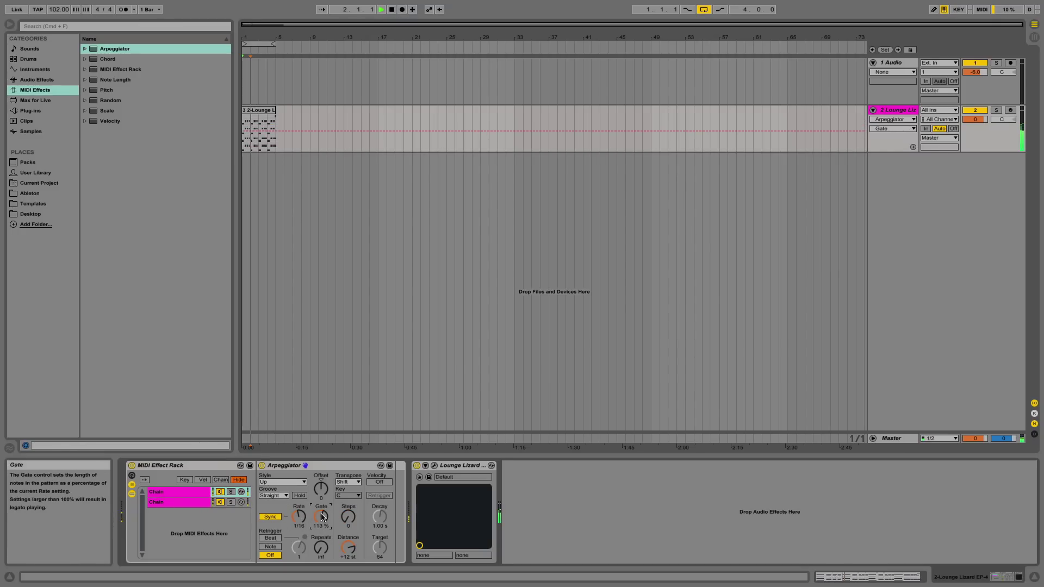
Step: Create a third chain in the rack with its own Arpeggiator and set that device's style to Down
{"action": "left_click", "coordinate": [232, 504]}
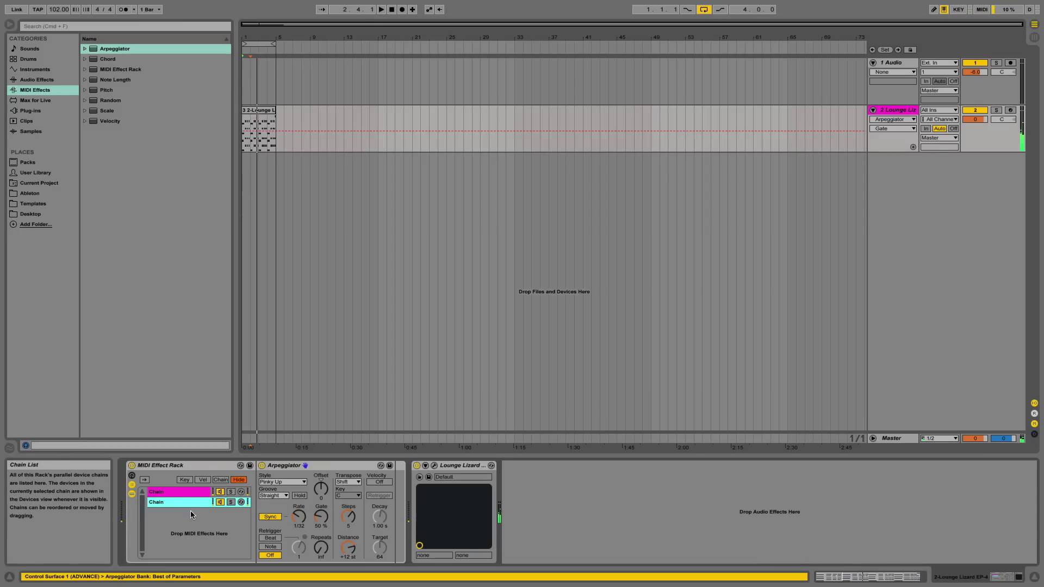
{"action": "right_click", "coordinate": [190, 513]}
{"action": "left_click", "coordinate": [231, 529]}
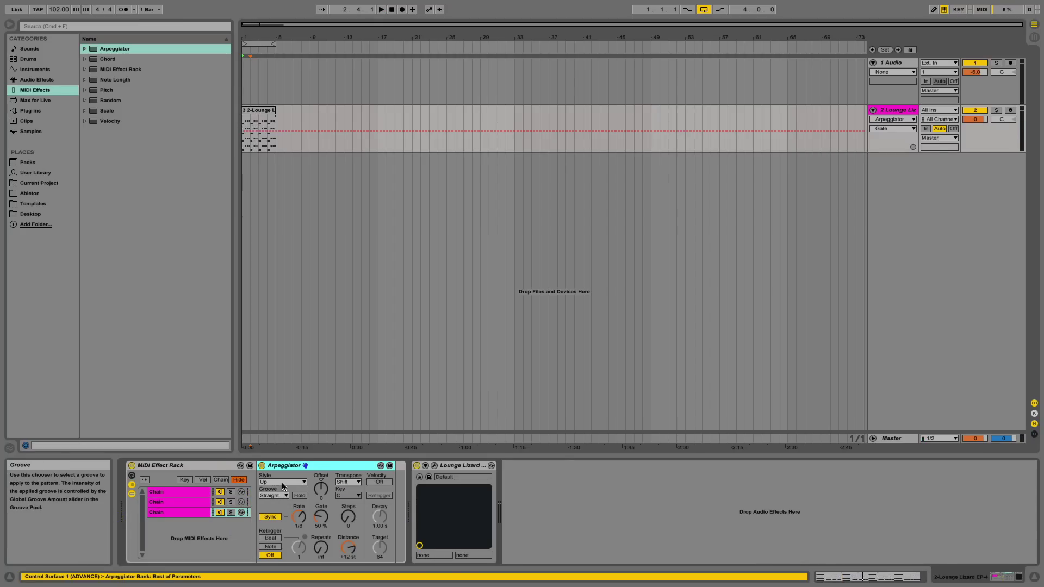
{"action": "left_click", "coordinate": [282, 484]}
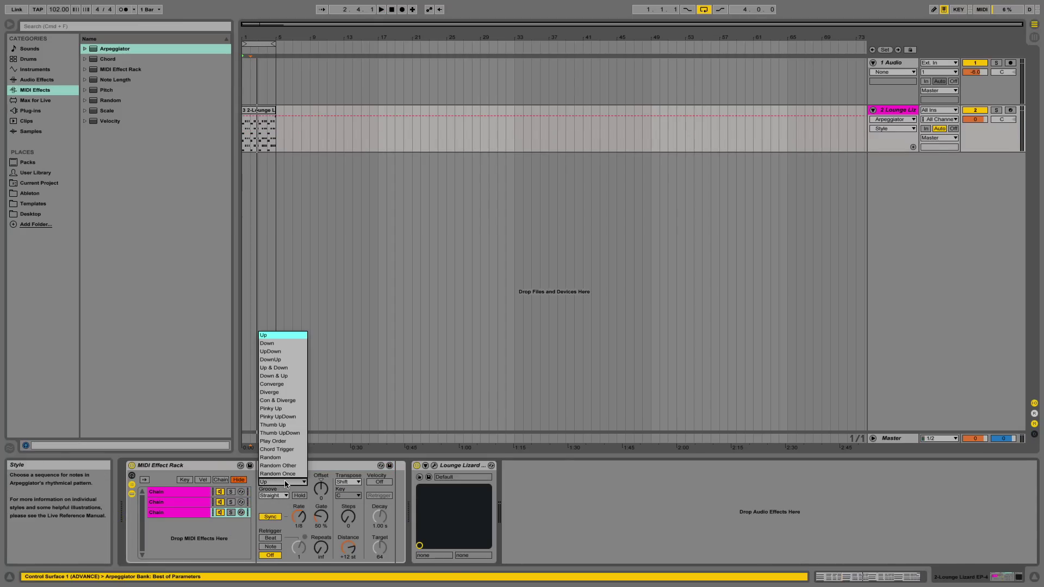
{"action": "left_click", "coordinate": [292, 347]}
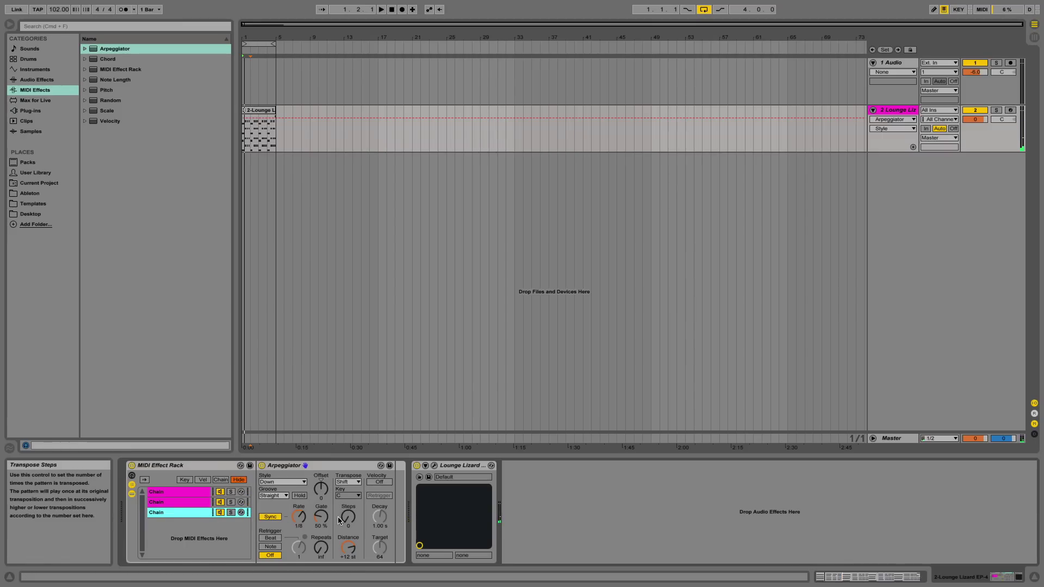
Step: Set the third chain's Arpeggiator to a 10% gate, 8 transpose steps and a 1/64 rate while auditioning the clip
{"action": "left_click_drag", "start_coordinate": [320, 518], "coordinate": [346, 485]}
{"action": "key", "text": "space"}
{"action": "key", "text": "space"}
{"action": "key", "text": "space"}
{"action": "key", "text": "space"}
{"action": "mouse_move", "coordinate": [298, 519]}
{"action": "left_mouse_down"}
{"action": "mouse_move", "coordinate": [299, 547]}
{"action": "mouse_move", "coordinate": [298, 512]}
{"action": "left_mouse_up"}
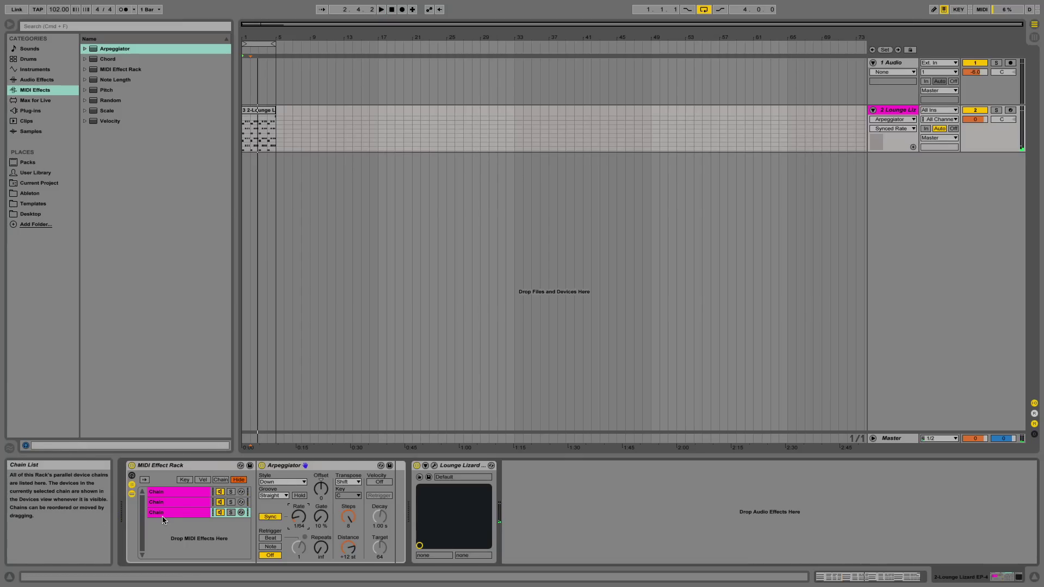
Step: Review the Arpeggiator settings of the rack's second chain and first chain
{"action": "left_click", "coordinate": [194, 503]}
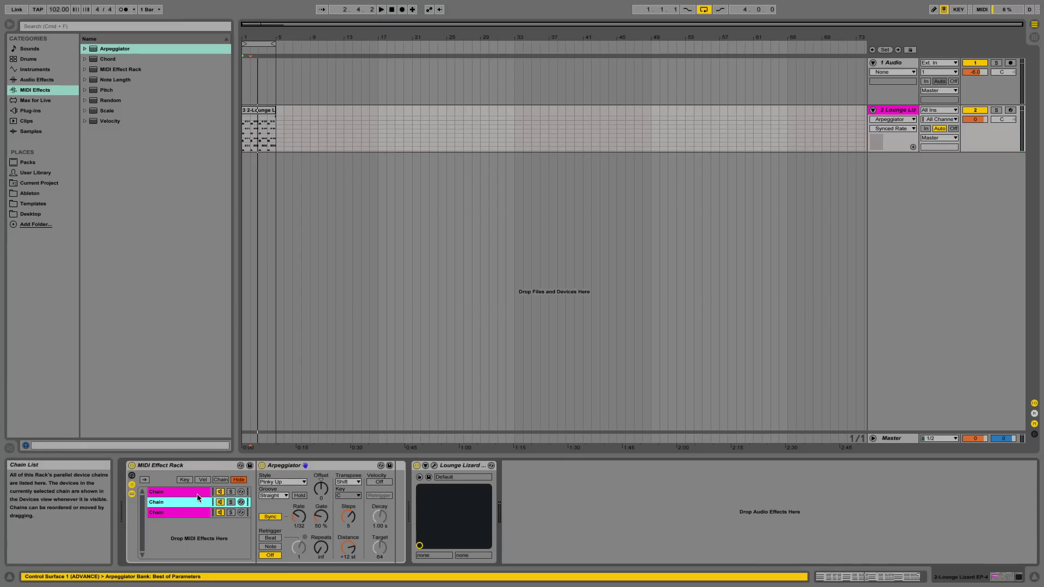
{"action": "left_click", "coordinate": [197, 493]}
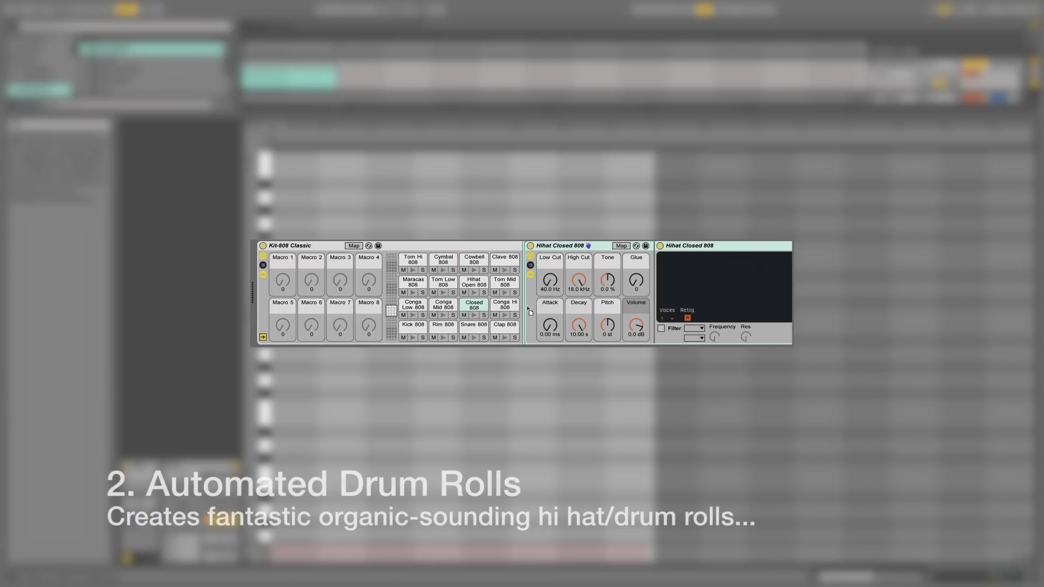
{"action": "left_click", "coordinate": [567, 298]}
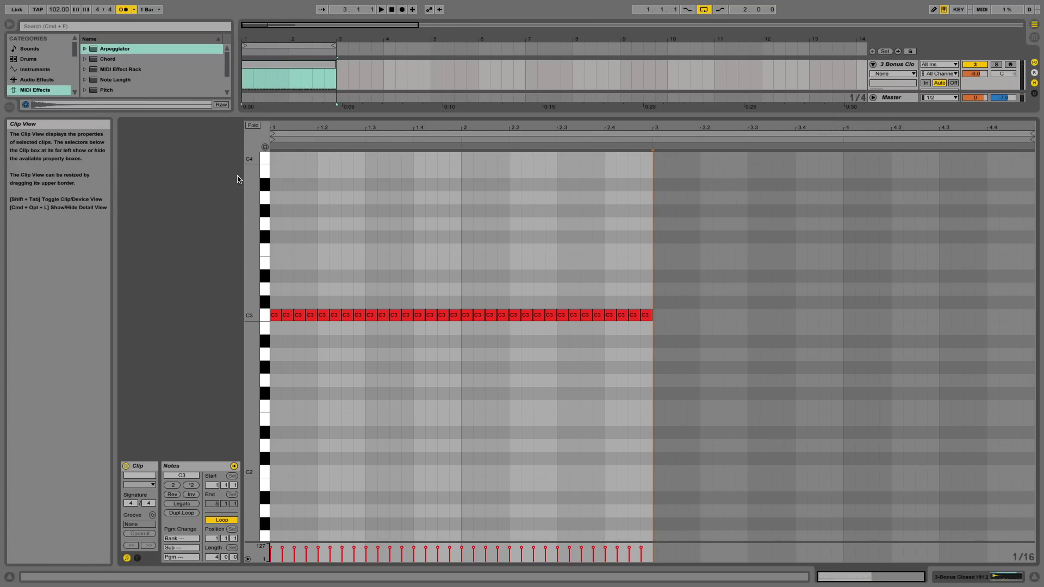
Step: Play the hi-hat clip's repeated C3 notes from the beginning, stop playback and close the note editor
{"action": "left_click", "coordinate": [272, 181]}
{"action": "key", "text": "space"}
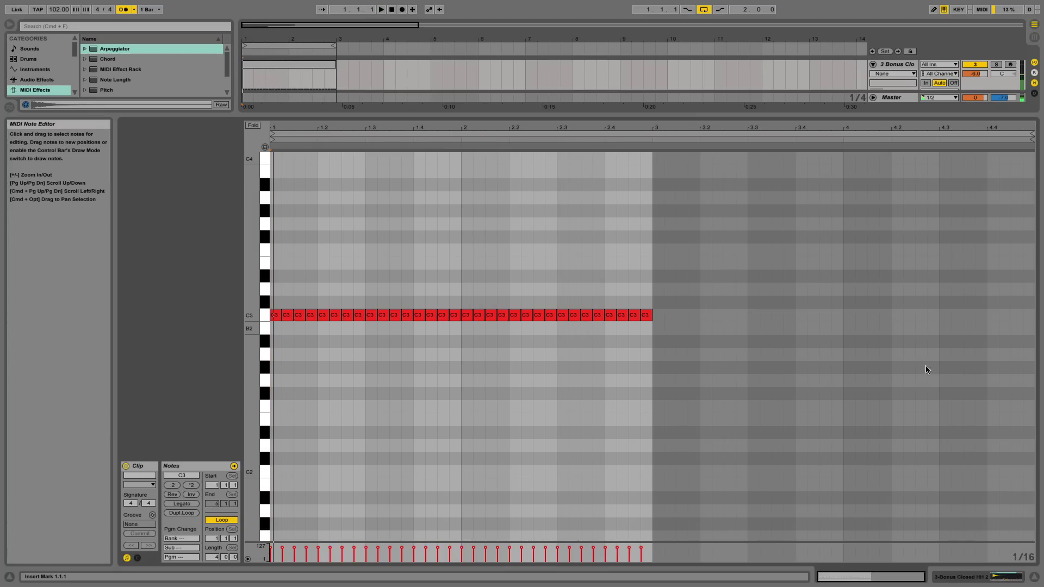
{"action": "key", "text": "space"}
{"action": "left_click", "coordinate": [1034, 575]}
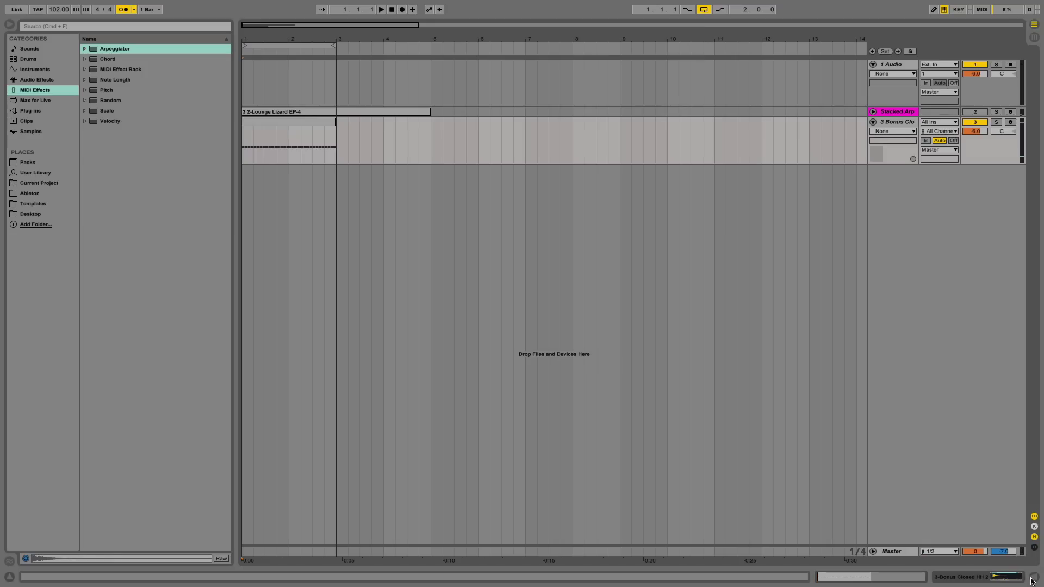
Step: Insert an Arpeggiator in front of the Bonus Closed HH 2 instrument on the hi-hat track
{"action": "double_click", "coordinate": [892, 122]}
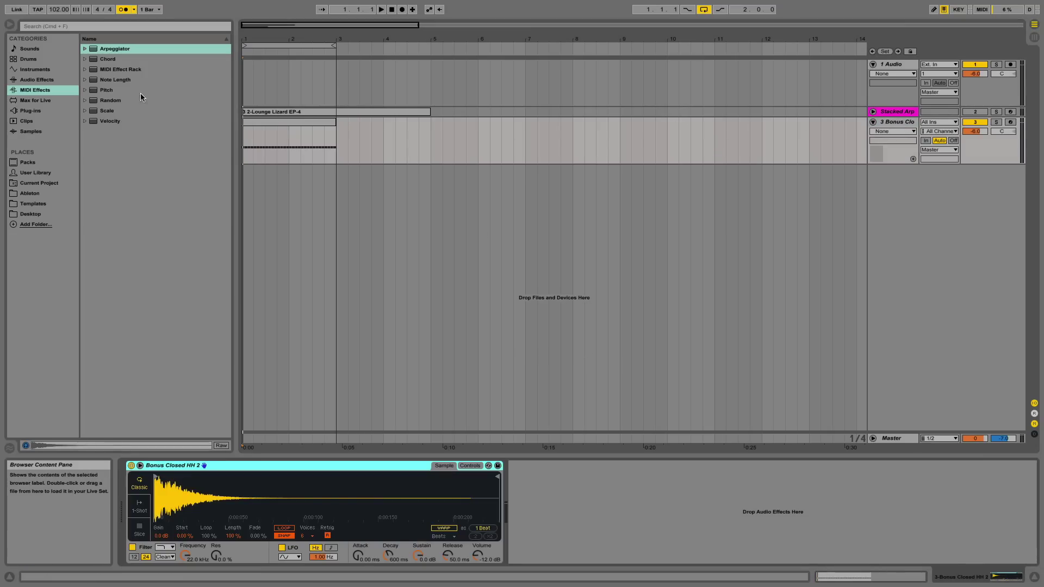
{"action": "left_click_drag", "start_coordinate": [112, 49], "coordinate": [130, 508]}
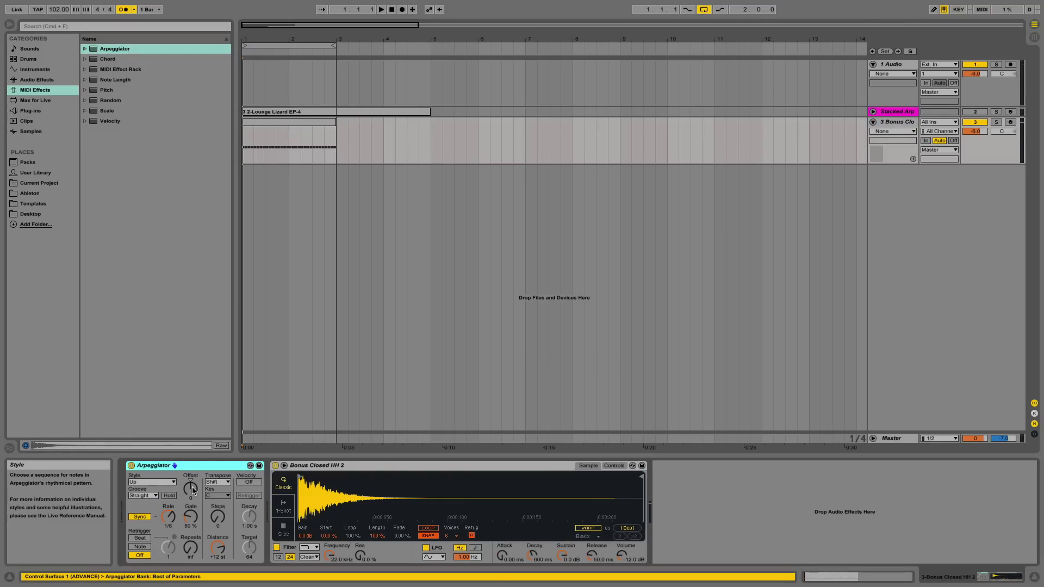
{"action": "left_click", "coordinate": [213, 524]}
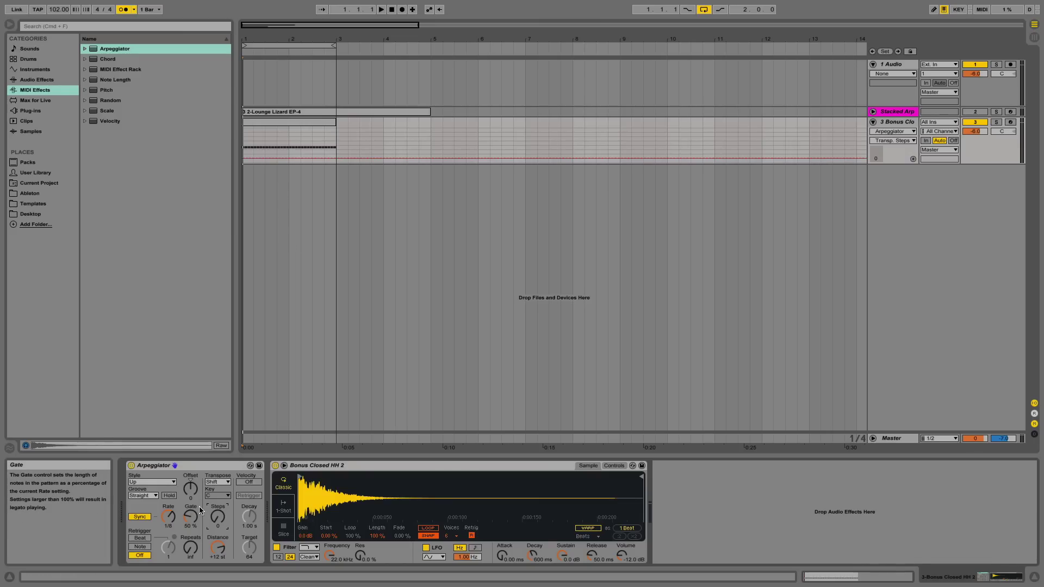
Step: Vary the Arpeggiator's synced rate, including 1/12, while playing the hi-hat clip
{"action": "left_click", "coordinate": [169, 516]}
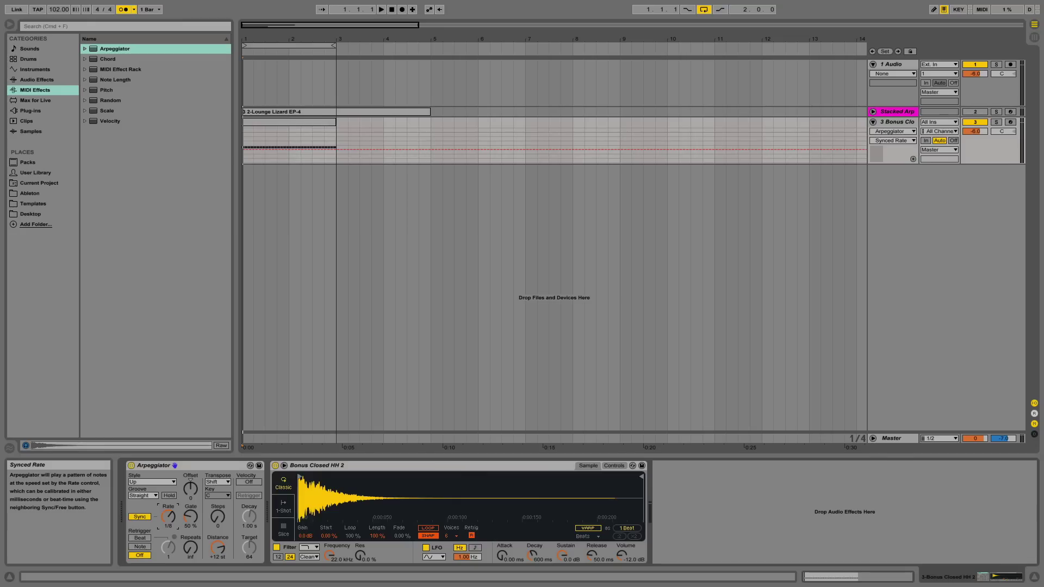
{"action": "key", "text": "space"}
{"action": "mouse_move", "coordinate": [168, 516]}
{"action": "left_mouse_down"}
{"action": "mouse_move", "coordinate": [168, 536]}
{"action": "mouse_move", "coordinate": [168, 525]}
{"action": "left_mouse_up"}
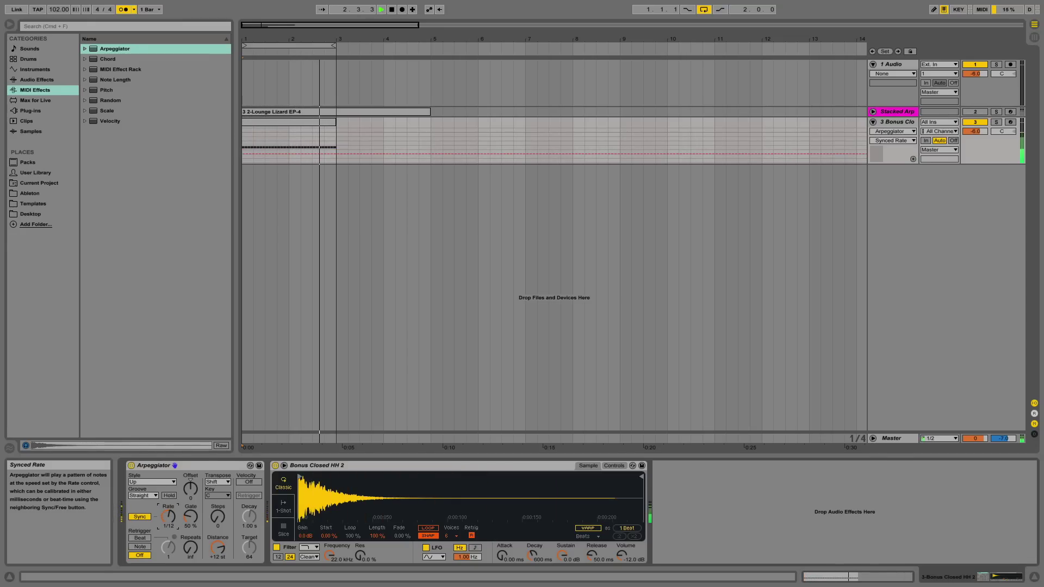
{"action": "key", "text": "space"}
Step: Group the Arpeggiator into a MIDI Effect Rack with its rate on the first macro, and transpose by 1 step at +1 st
{"action": "key", "text": "super+g"}
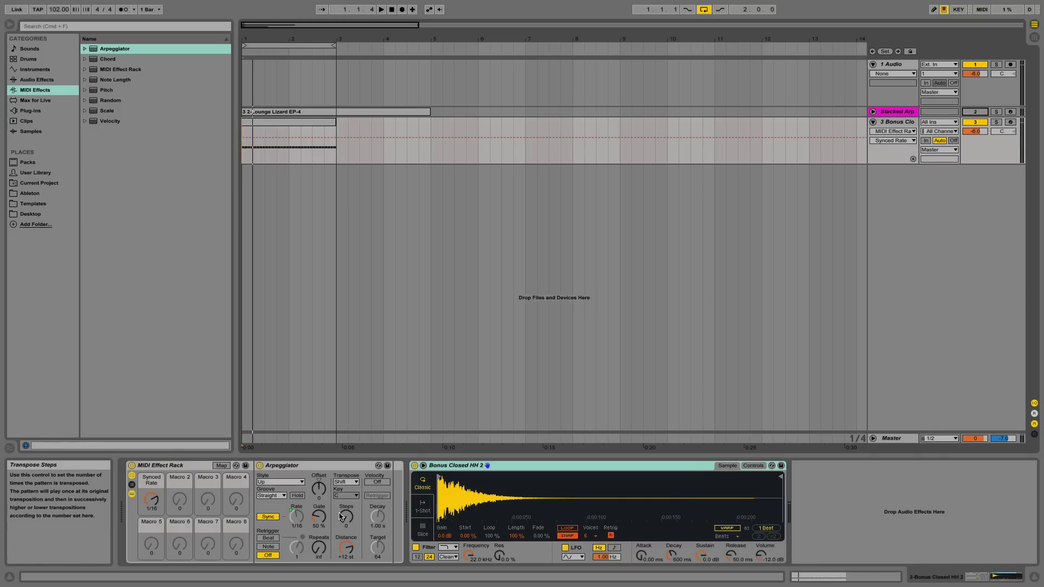
{"action": "left_click_drag", "start_coordinate": [341, 516], "coordinate": [341, 511]}
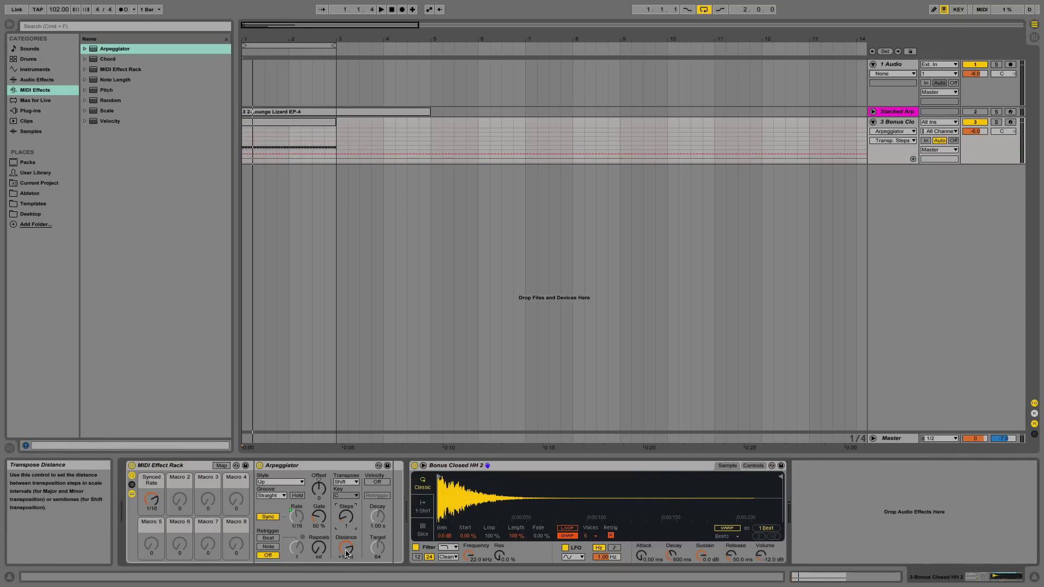
{"action": "left_click_drag", "start_coordinate": [345, 548], "coordinate": [346, 551]}
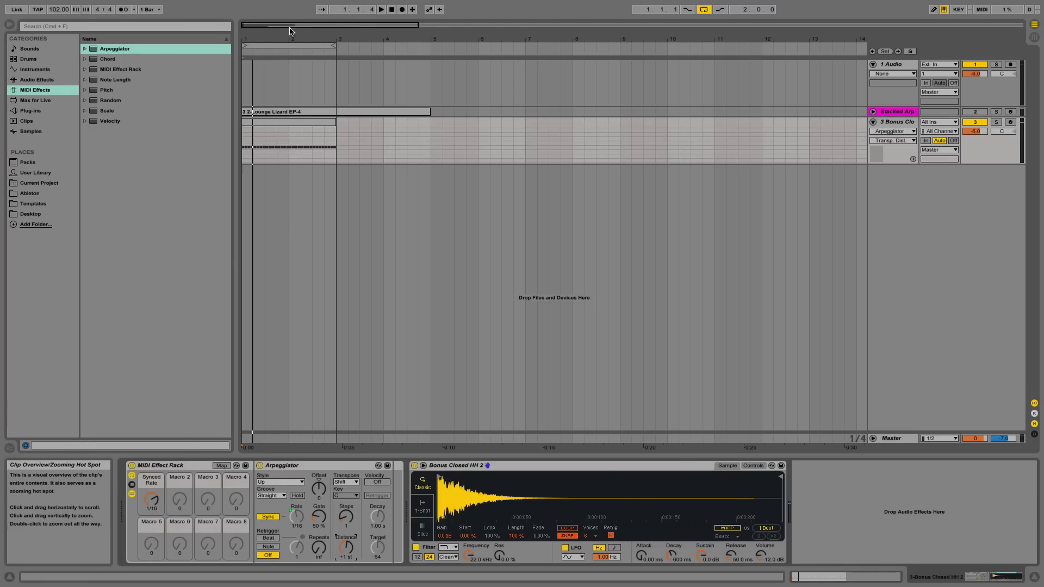
Step: Examine the hi-hat clip's notes in the note editor
{"action": "left_click_drag", "start_coordinate": [268, 37], "coordinate": [295, 177]}
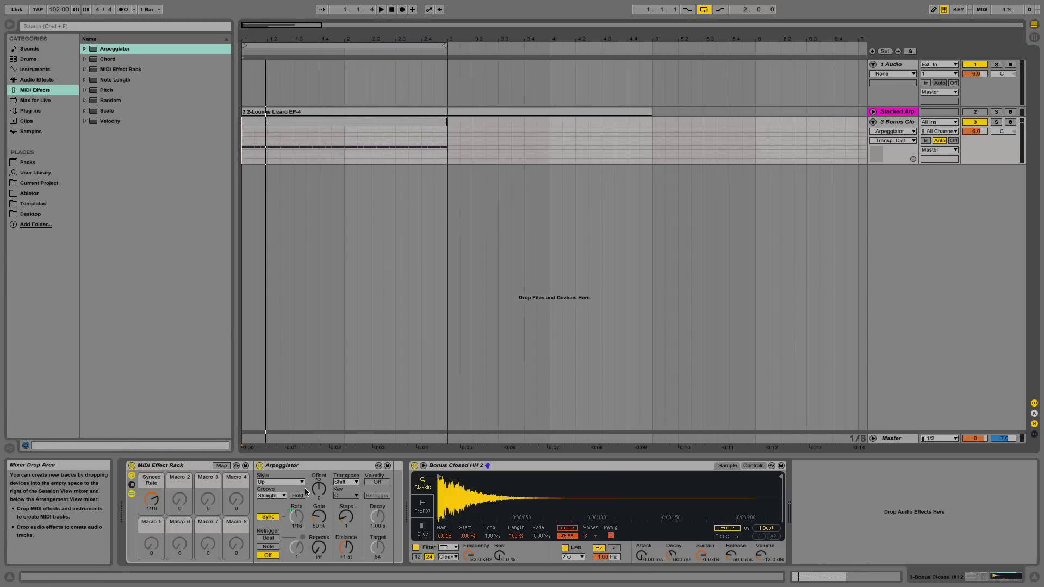
{"action": "double_click", "coordinate": [289, 133]}
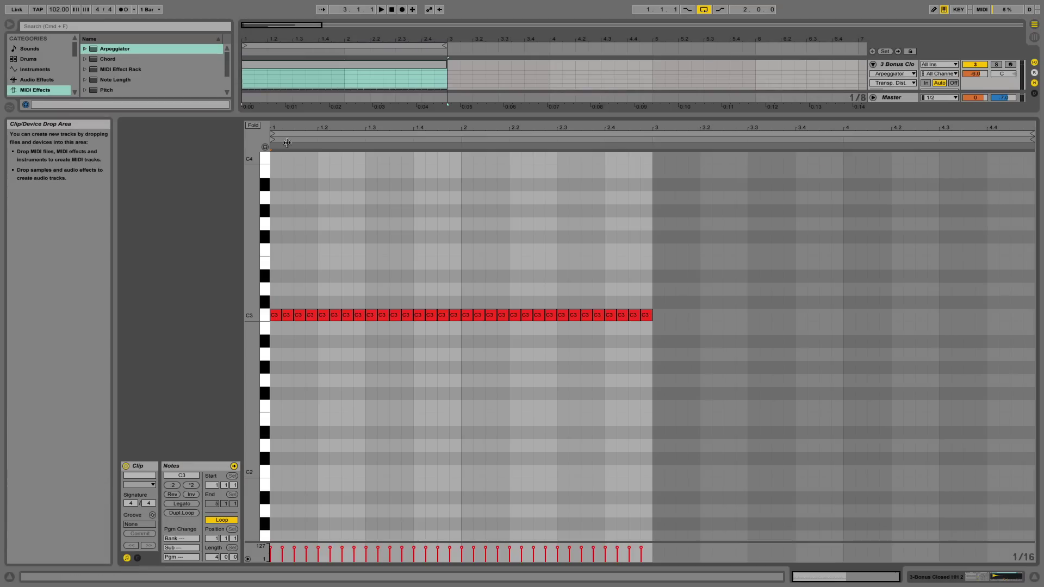
{"action": "left_click", "coordinate": [1034, 577]}
Step: Play the hi-hat clip and raise the Synced Rate macro to 1/24
{"action": "key", "text": "space"}
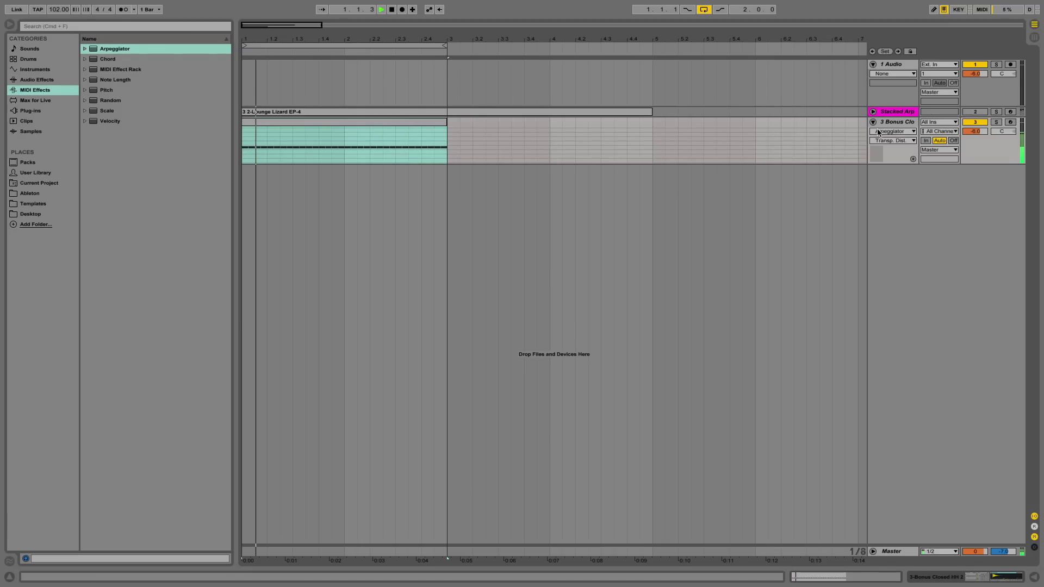
{"action": "double_click", "coordinate": [888, 123]}
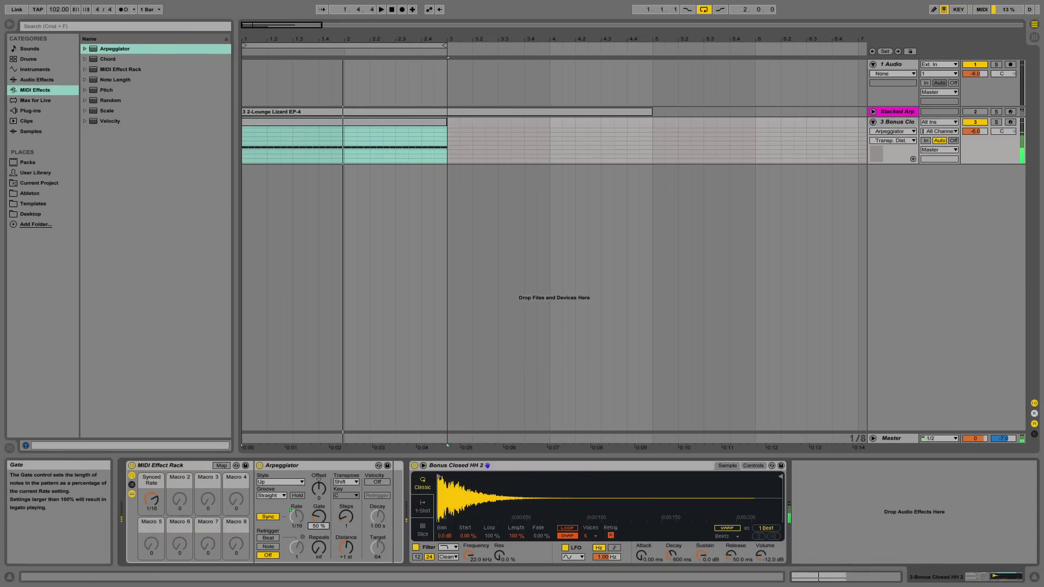
{"action": "left_click", "coordinate": [318, 518]}
{"action": "left_click_drag", "start_coordinate": [151, 500], "coordinate": [151, 494]}
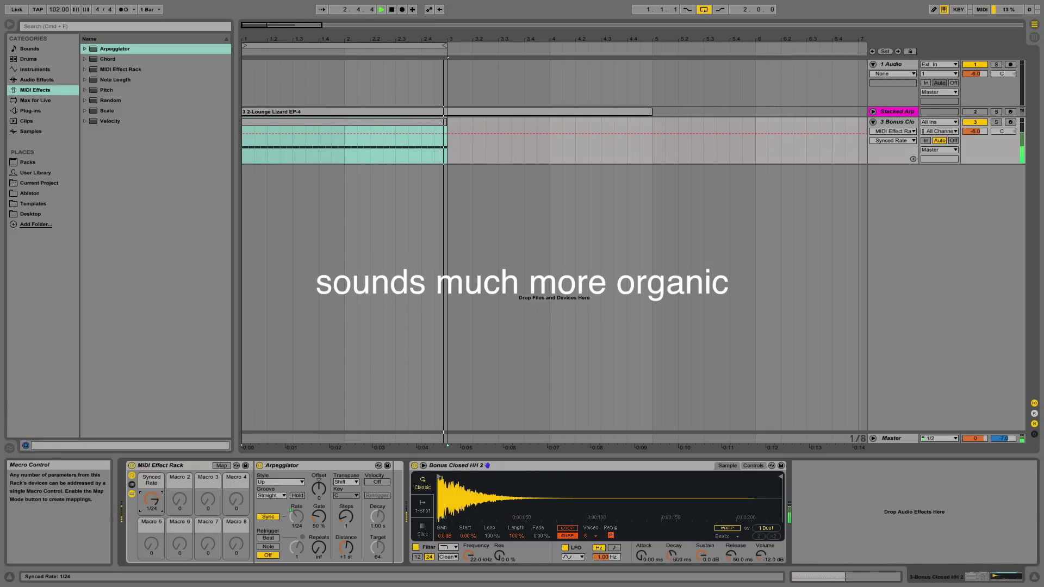
{"action": "key", "text": "space"}
Step: Stretch the first C3 note of the hi-hat clip across its full two bars
{"action": "left_click", "coordinate": [364, 118]}
{"action": "double_click", "coordinate": [364, 118]}
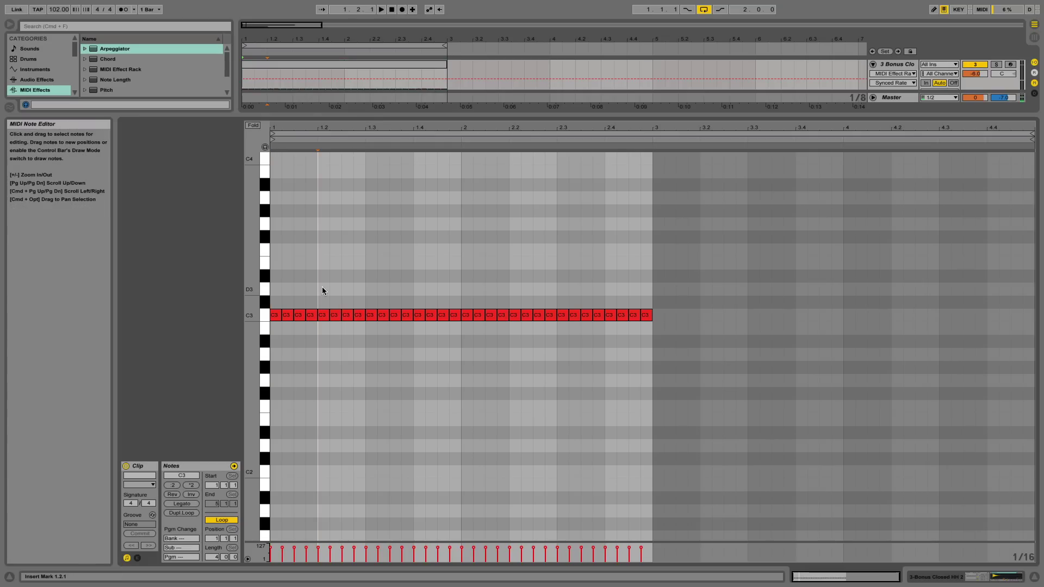
{"action": "left_click_drag", "start_coordinate": [279, 316], "coordinate": [652, 315]}
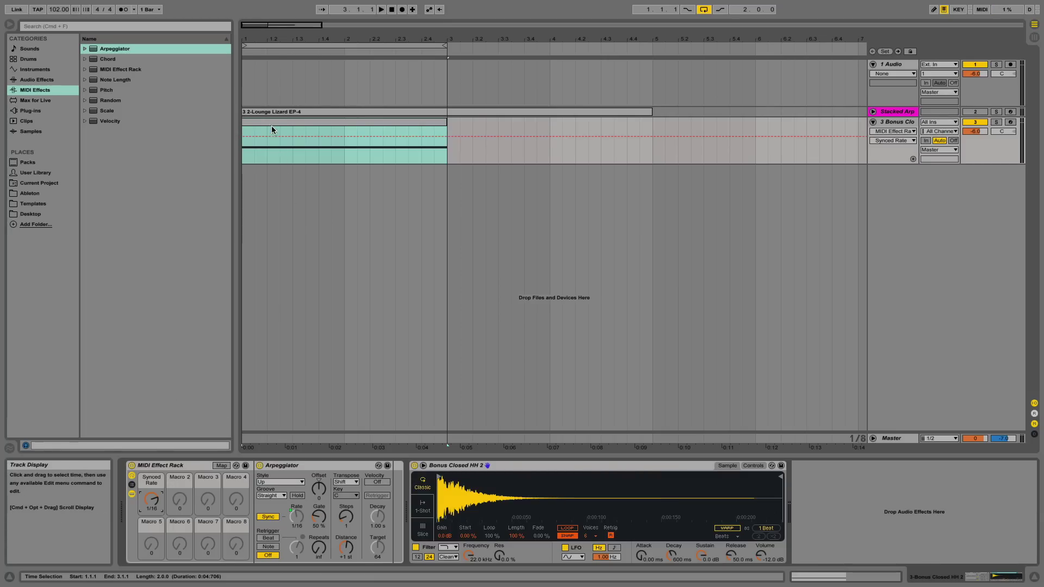
Step: Audition the edited hi-hat clip while setting the Synced Rate macro to 1/24
{"action": "key", "text": "space"}
{"action": "left_click_drag", "start_coordinate": [151, 500], "coordinate": [152, 491]}
{"action": "key", "text": "space"}
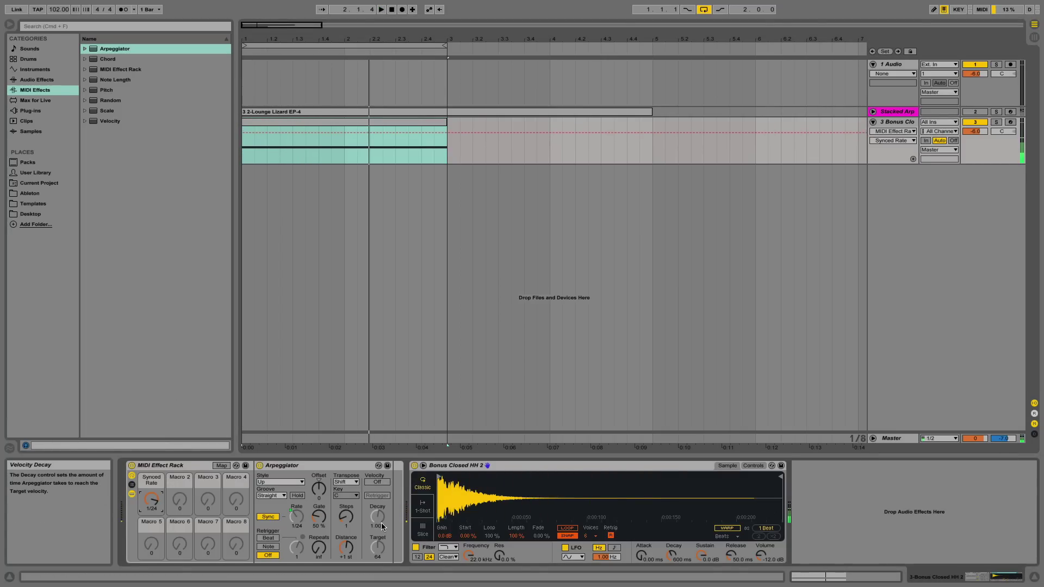
Step: Set the Arpeggiator's transpose distance to +2 st and audition the roll with the Synced Rate macro at 1/24
{"action": "left_click", "coordinate": [346, 547]}
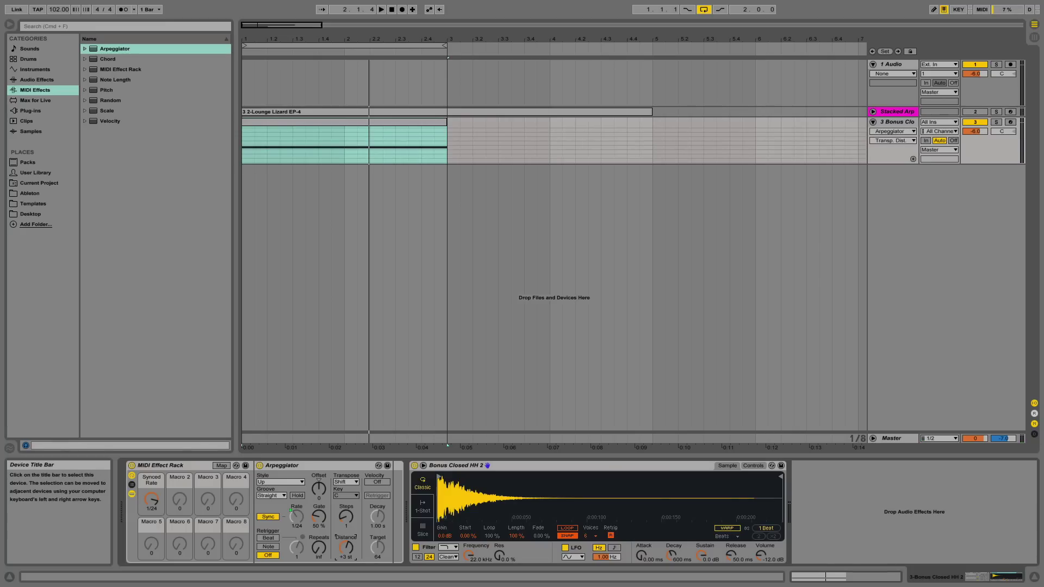
{"action": "left_click", "coordinate": [152, 499]}
{"action": "key", "text": "space"}
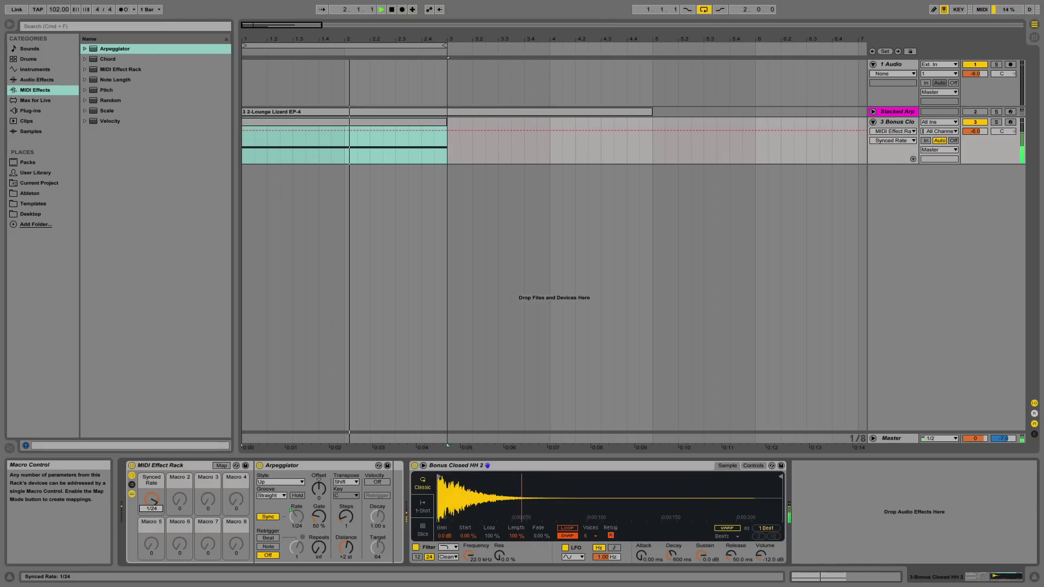
{"action": "key", "text": "space"}
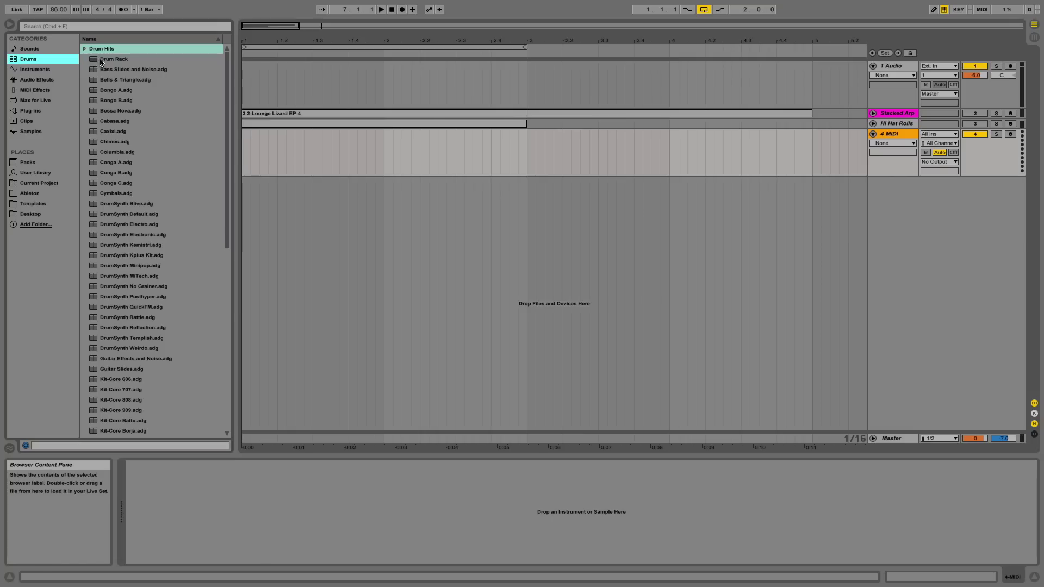
Step: Load an empty Drum Rack onto MIDI track 4
{"action": "left_click_drag", "start_coordinate": [114, 59], "coordinate": [316, 154]}
{"action": "left_click_drag", "start_coordinate": [272, 27], "coordinate": [272, 130]}
{"action": "left_click_drag", "start_coordinate": [290, 45], "coordinate": [256, 34]}
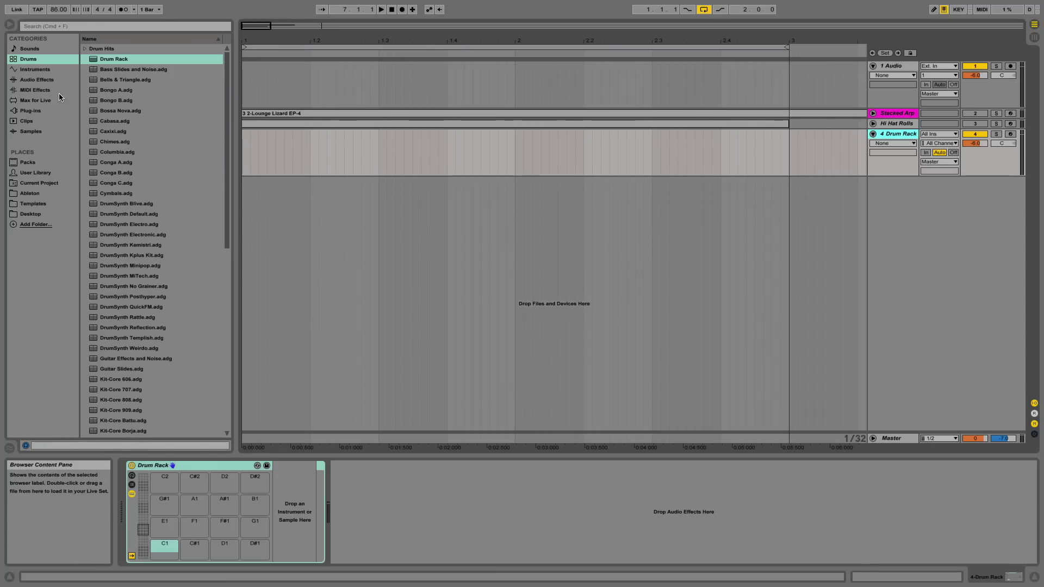
Step: Nest a second empty Drum Rack inside the C1 pad of the track's Drum Rack
{"action": "left_click", "coordinate": [35, 90]}
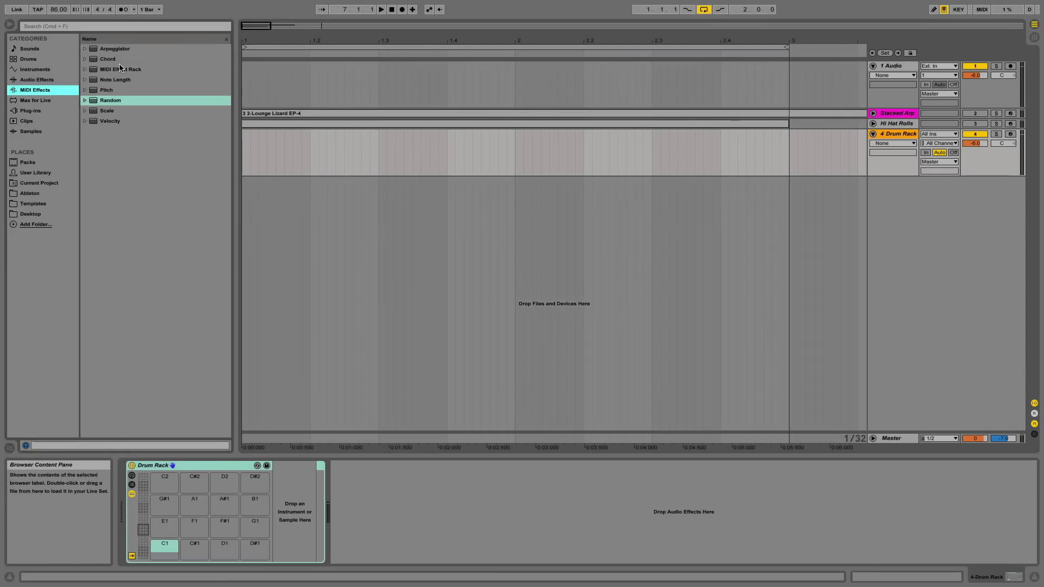
{"action": "left_click", "coordinate": [112, 101]}
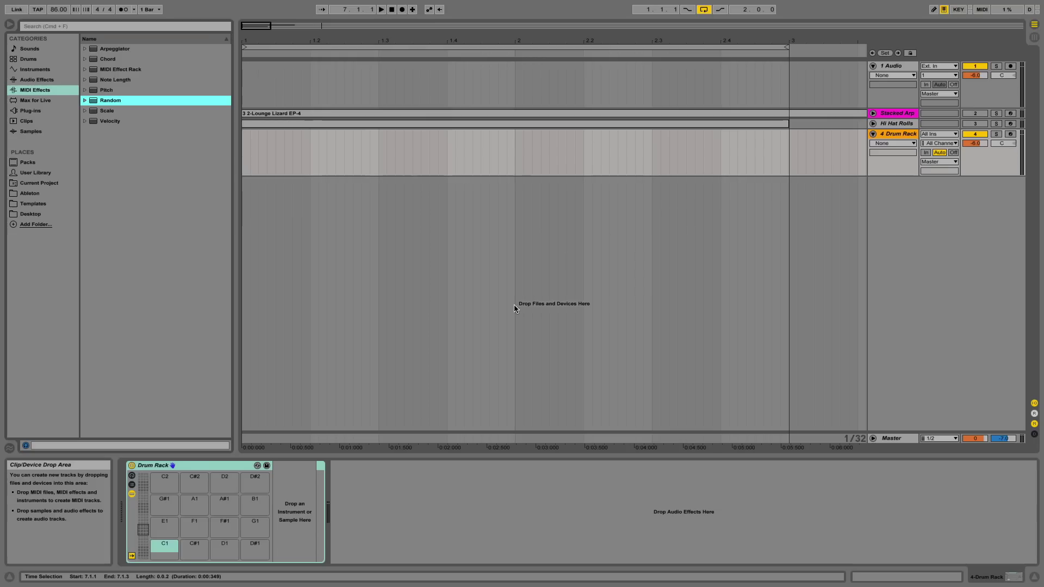
{"action": "left_click", "coordinate": [170, 548]}
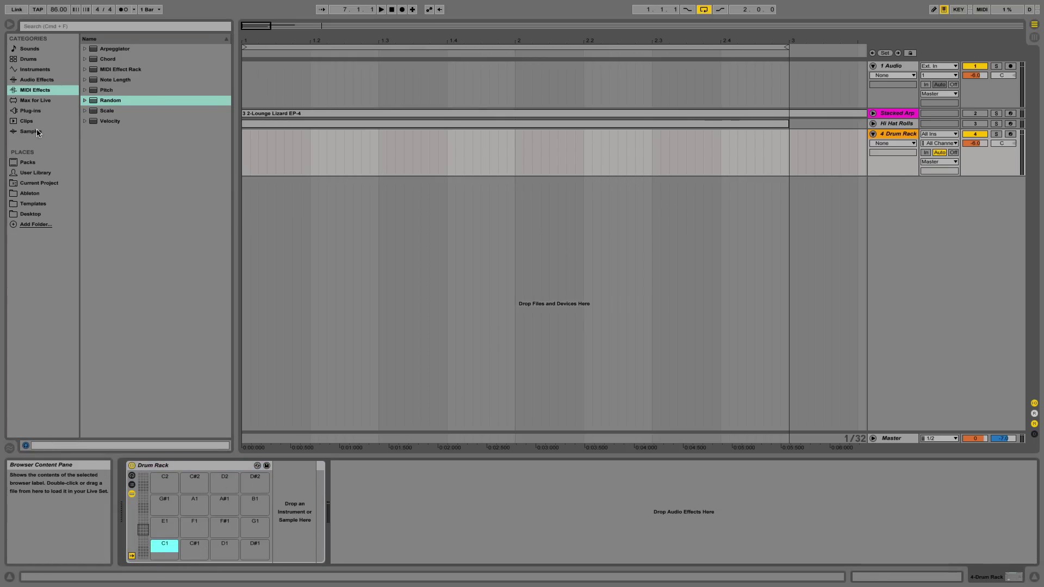
{"action": "left_click", "coordinate": [28, 58]}
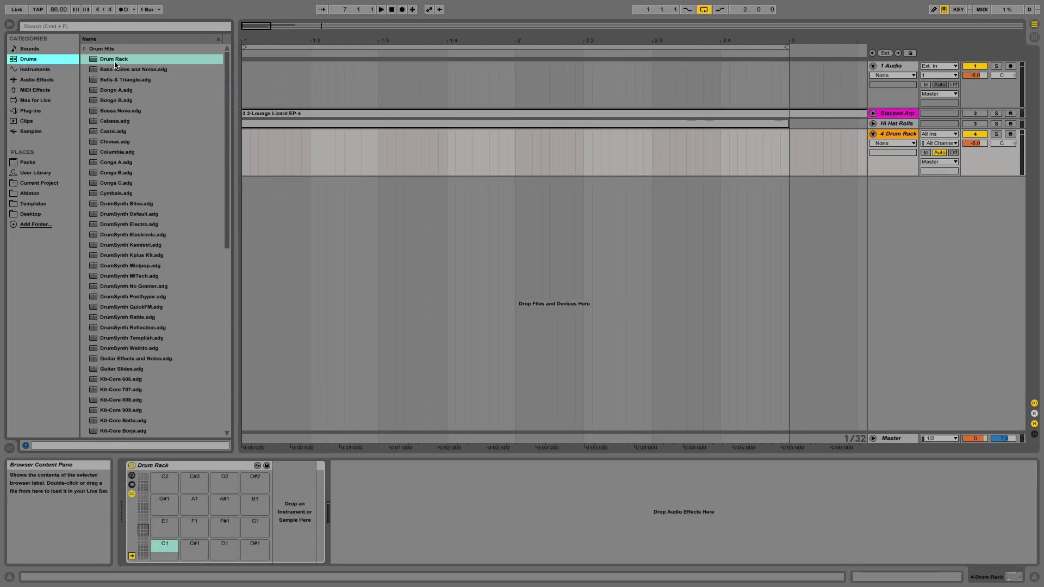
{"action": "left_click_drag", "start_coordinate": [115, 64], "coordinate": [168, 552]}
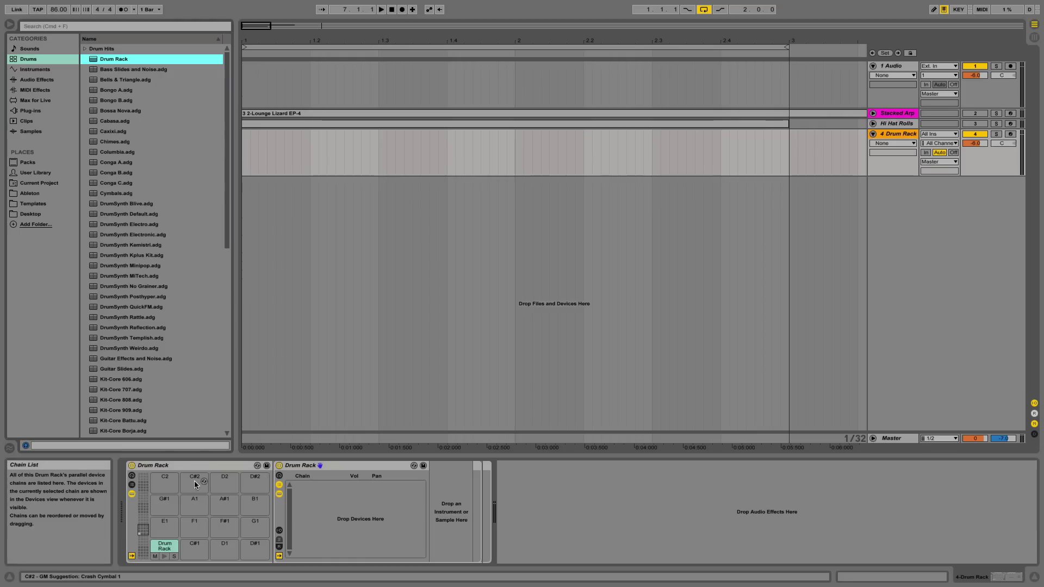
Step: Show the outer Drum Rack's chain list with input and output settings, and set the nested chain's Play note to C1
{"action": "left_click", "coordinate": [132, 486]}
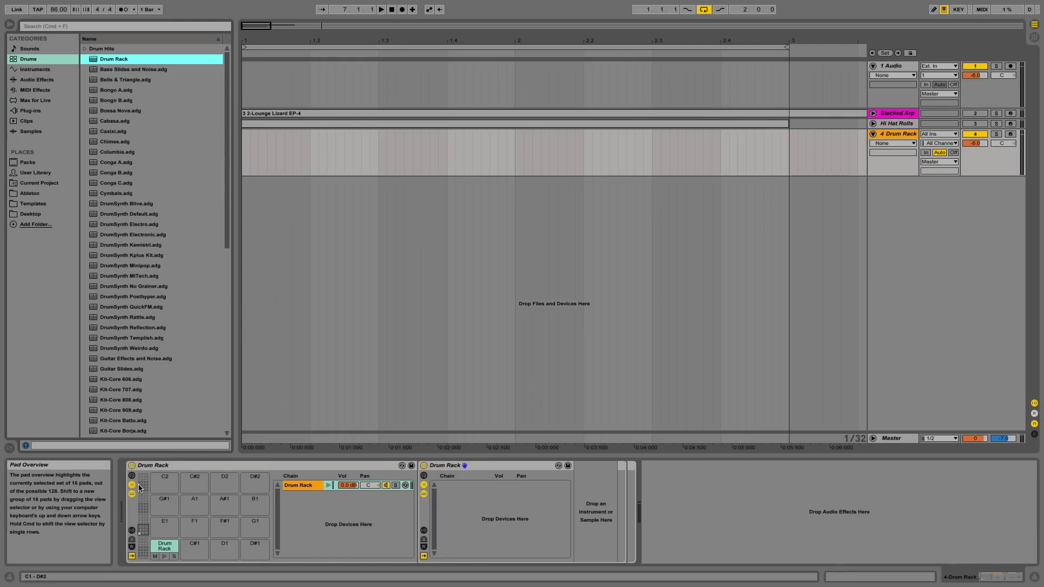
{"action": "left_click", "coordinate": [133, 531]}
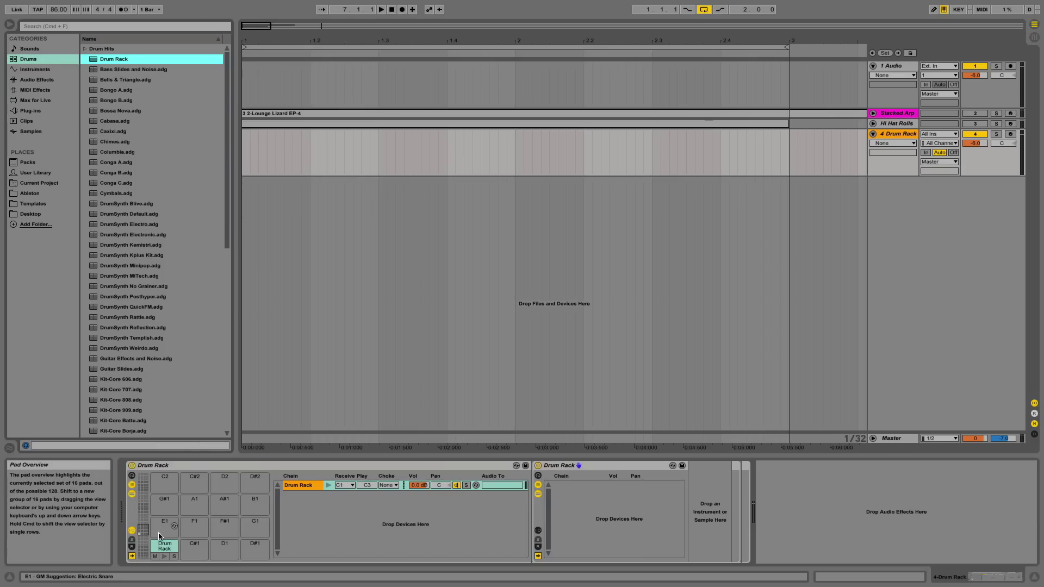
{"action": "left_click", "coordinate": [345, 486]}
{"action": "left_click", "coordinate": [345, 485]}
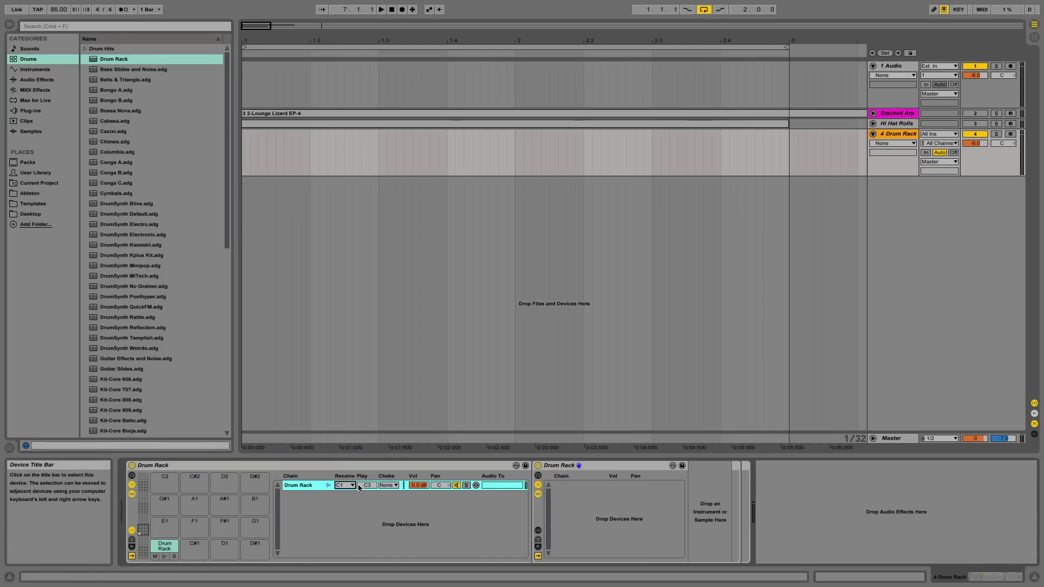
{"action": "left_click", "coordinate": [366, 486]}
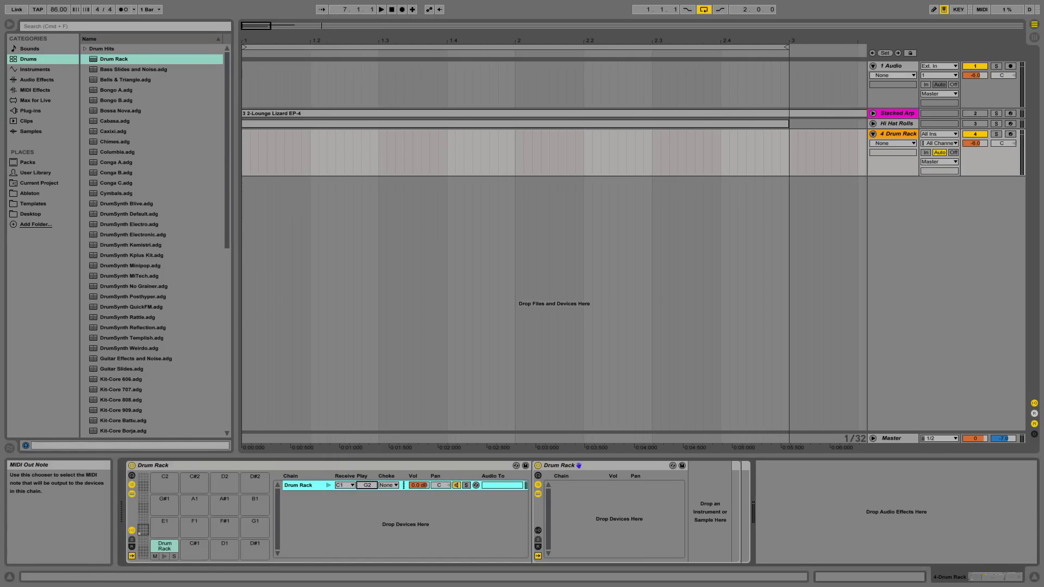
{"action": "left_click_drag", "start_coordinate": [367, 486], "coordinate": [367, 488]}
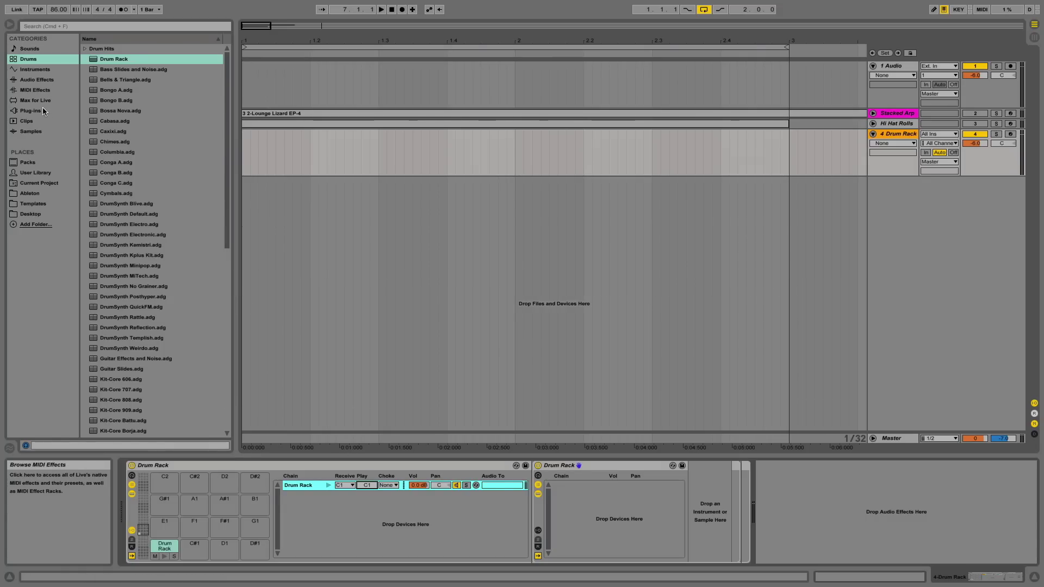
Step: Insert a Random MIDI effect in front of the nested Drum Rack in the C1 chain
{"action": "left_click", "coordinate": [40, 90]}
{"action": "left_click_drag", "start_coordinate": [105, 100], "coordinate": [542, 485]}
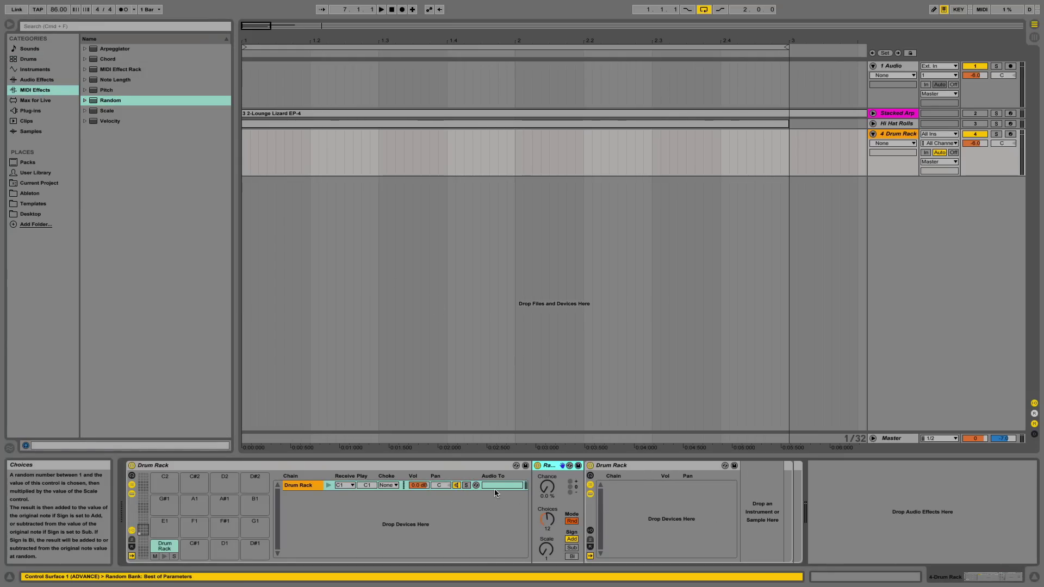
Step: Audition the samples in the Zone Random Claps folder and load all five claps as chains in the nested Drum Rack
{"action": "left_click", "coordinate": [34, 193]}
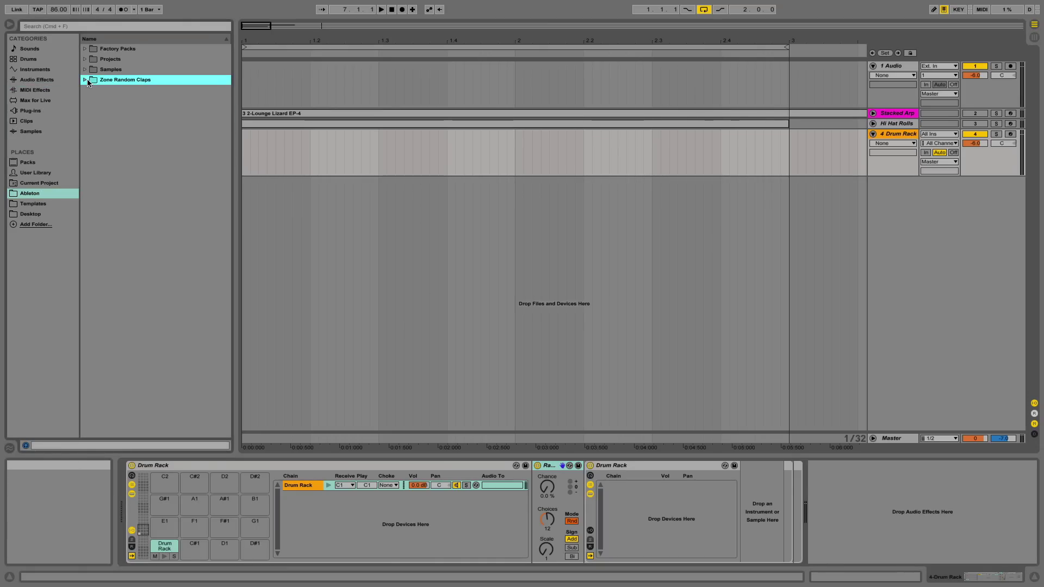
{"action": "left_click", "coordinate": [136, 101]}
{"action": "left_click", "coordinate": [139, 110]}
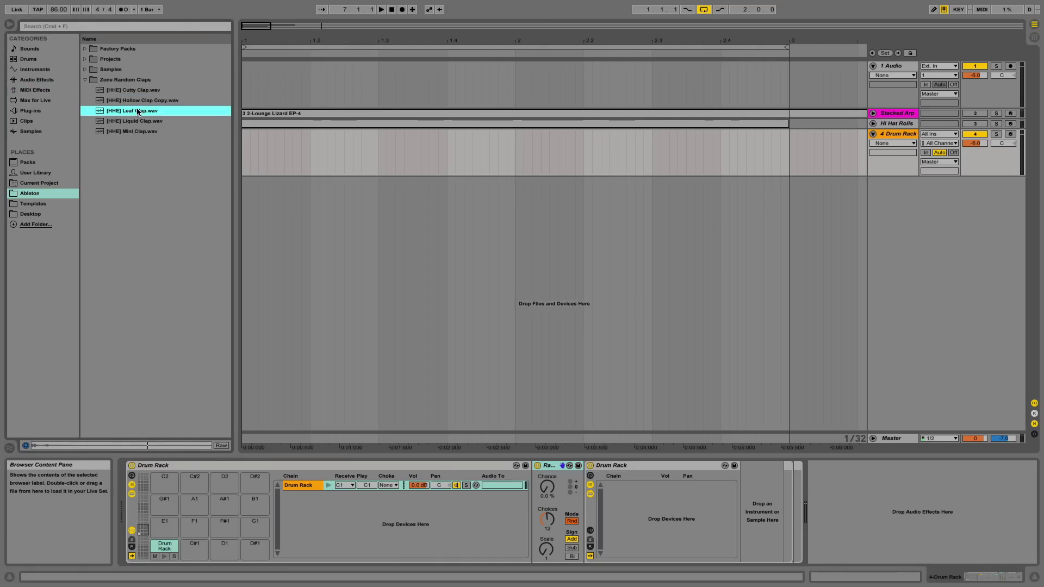
{"action": "left_click", "coordinate": [139, 121]}
{"action": "left_click", "coordinate": [139, 131]}
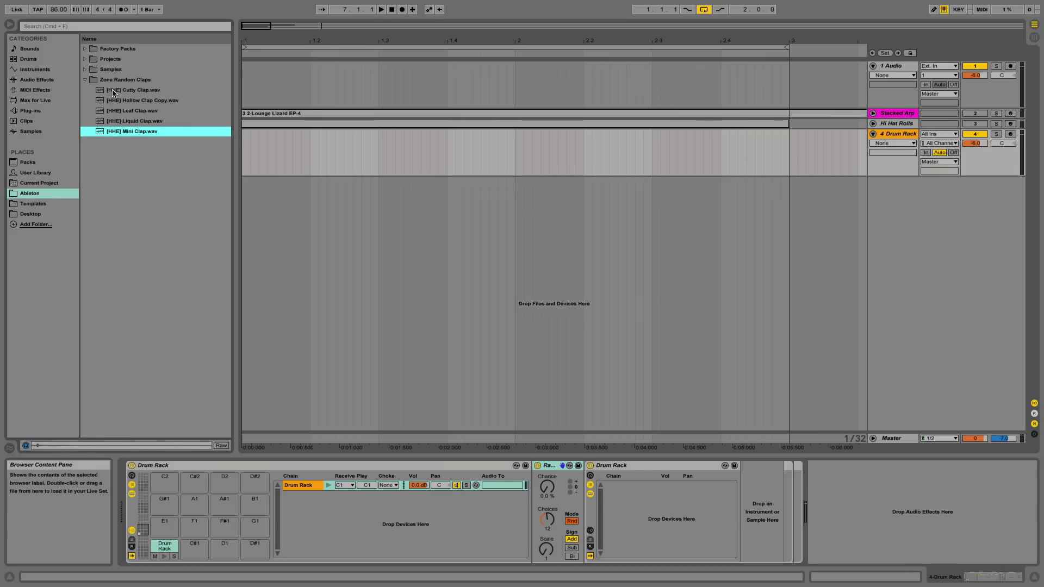
{"action": "left_click", "coordinate": [148, 90], "text": "shift"}
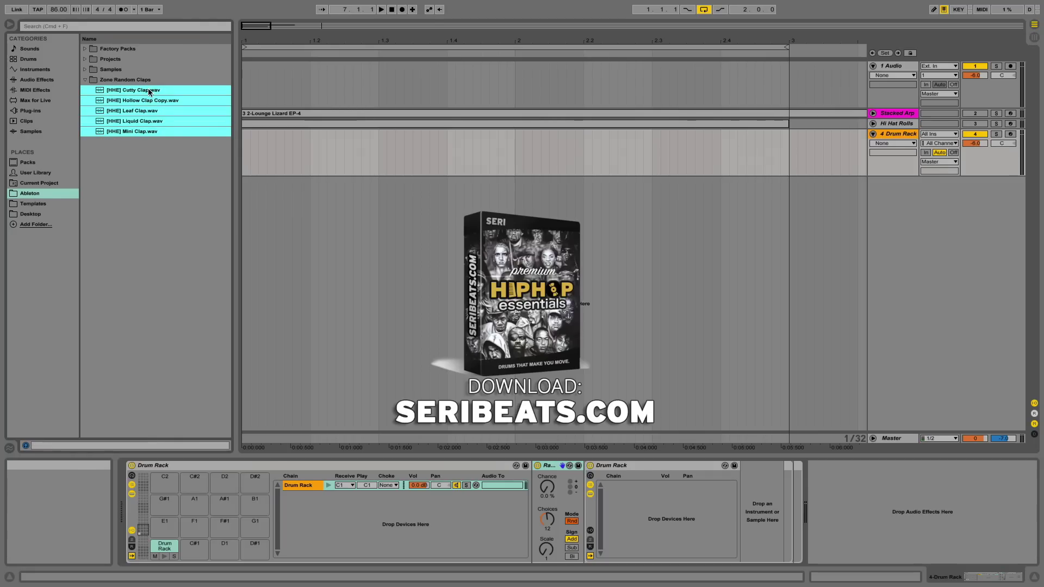
{"action": "left_click_drag", "start_coordinate": [136, 90], "coordinate": [618, 496]}
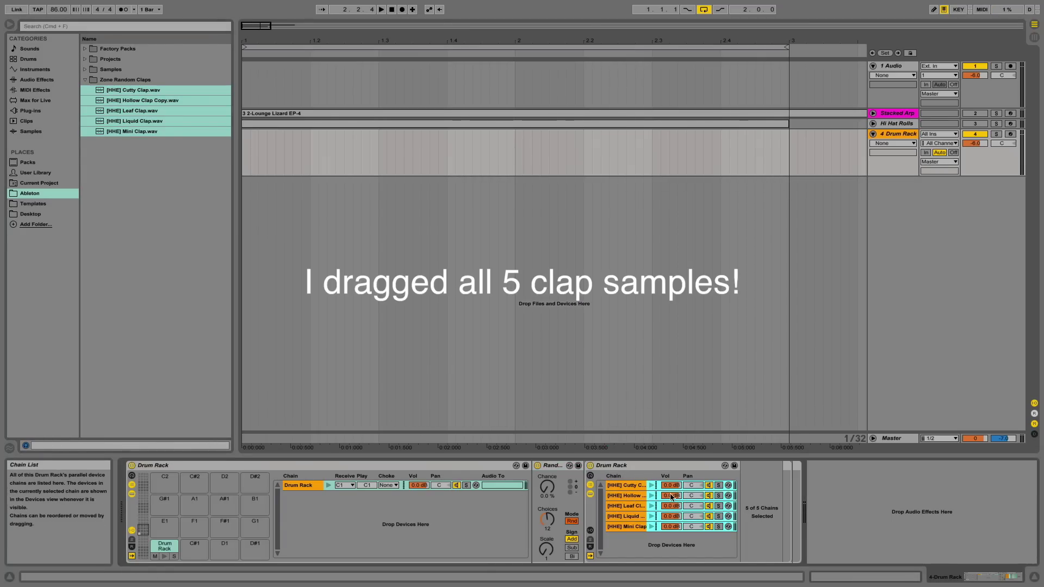
Step: Rename the nested Drum Rack as Claps
{"action": "double_click", "coordinate": [624, 466]}
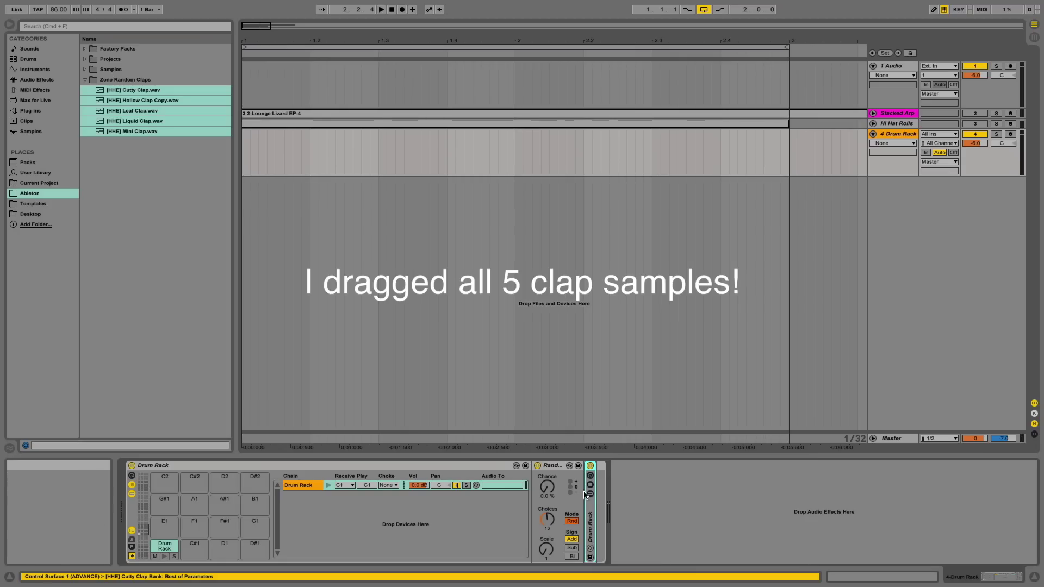
{"action": "double_click", "coordinate": [591, 514]}
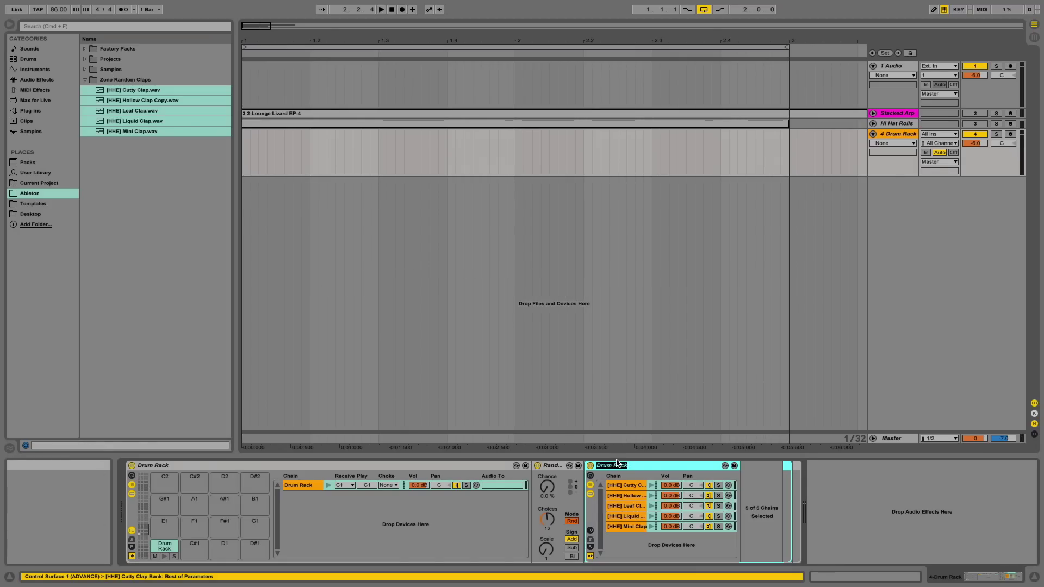
{"action": "type", "text": "Claps"}
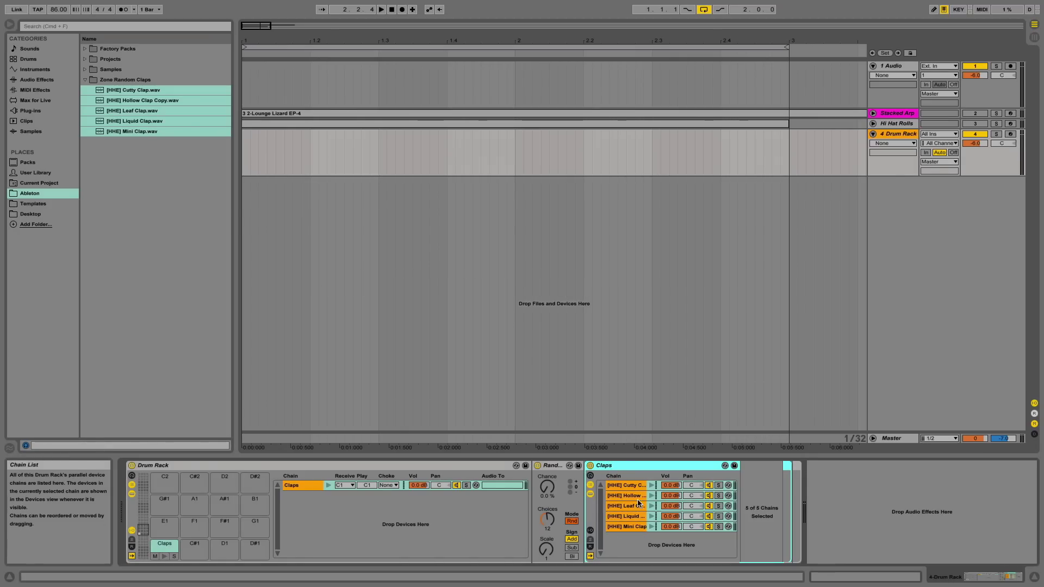
Step: Check the first and last clap chains, and set the Random effect's Choices to 4 and Chance to 79 %
{"action": "left_click", "coordinate": [630, 486]}
{"action": "left_click", "coordinate": [630, 527]}
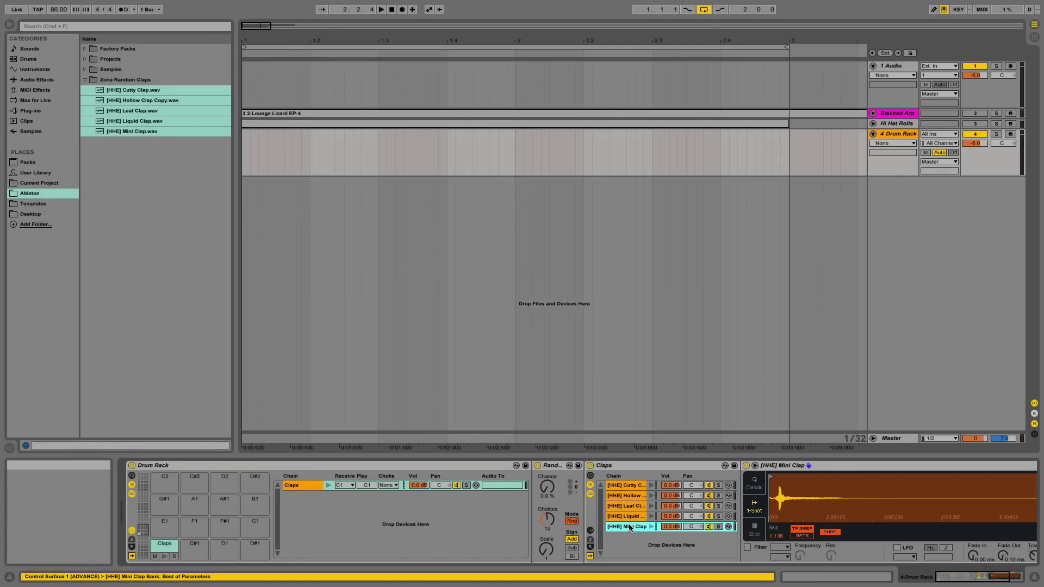
{"action": "left_click", "coordinate": [629, 485]}
{"action": "mouse_move", "coordinate": [553, 518]}
{"action": "left_mouse_down"}
{"action": "mouse_move", "coordinate": [553, 541]}
{"action": "mouse_move", "coordinate": [546, 529]}
{"action": "left_mouse_up"}
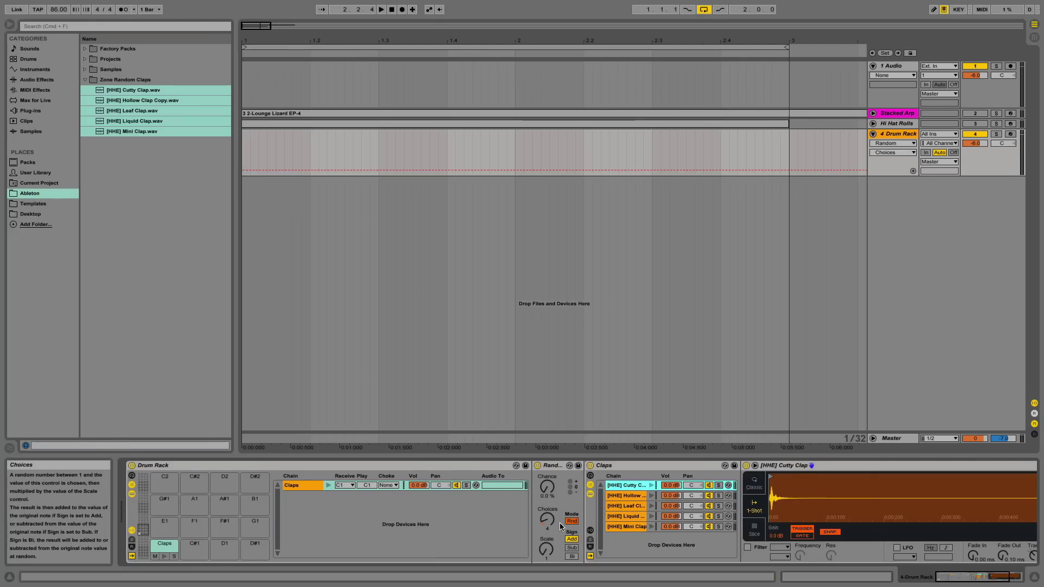
{"action": "left_click_drag", "start_coordinate": [547, 487], "coordinate": [547, 452]}
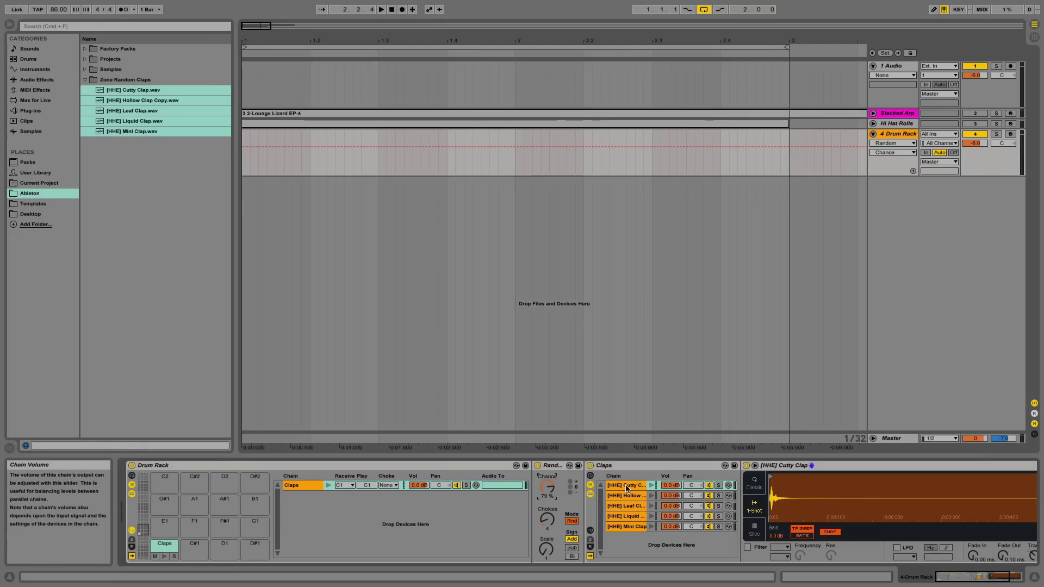
Step: Audition the Claps pad on C1 several times to hear the randomly chosen clap samples
{"action": "left_click", "coordinate": [626, 505]}
{"action": "left_click", "coordinate": [626, 527]}
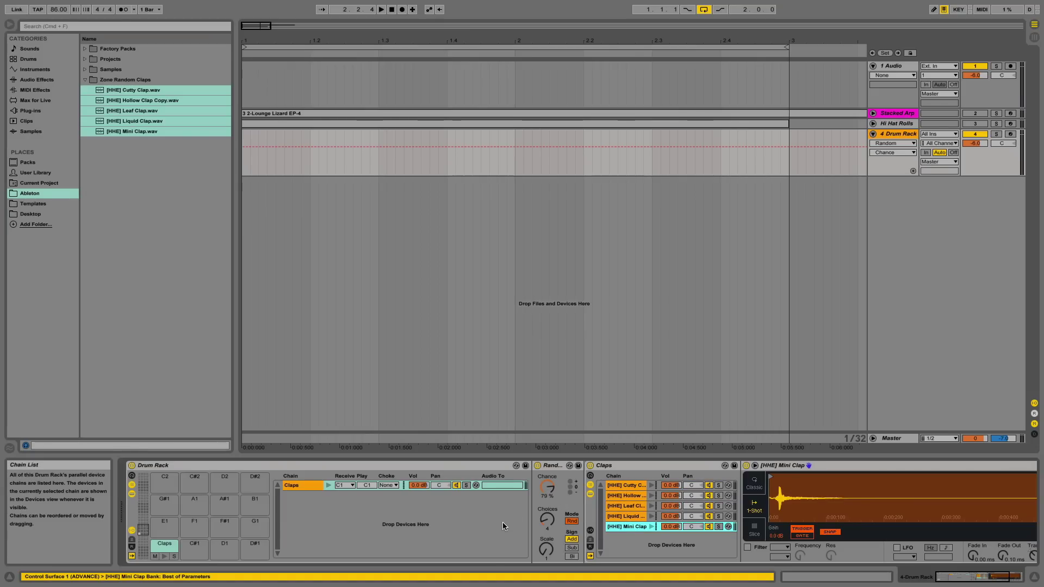
{"action": "left_click", "coordinate": [165, 558]}
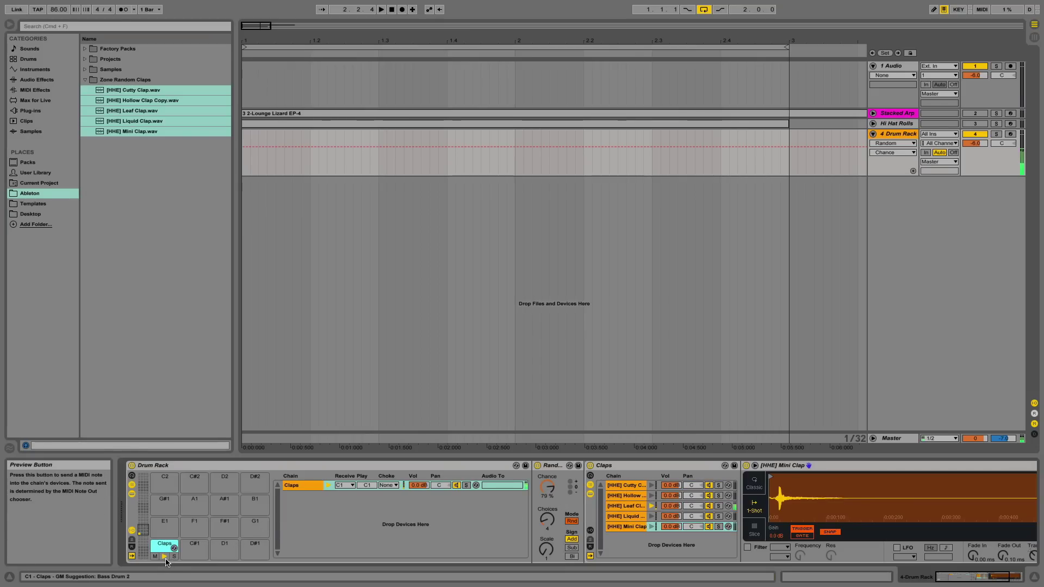
{"action": "left_click", "coordinate": [165, 559]}
{"action": "left_click", "coordinate": [165, 558]}
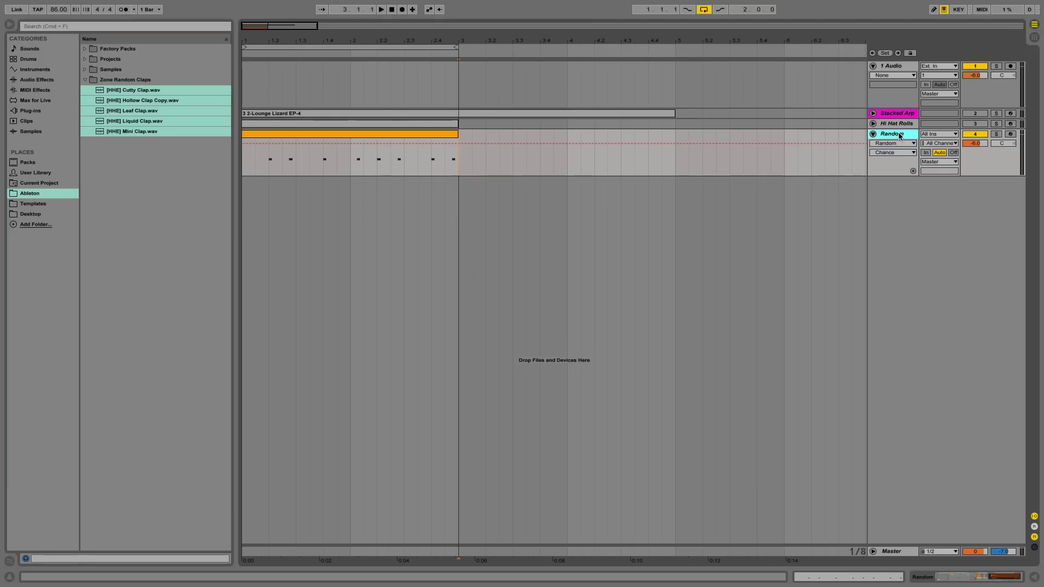
Step: Show the Random track's devices and look over the empty pads of the outer Drum Rack
{"action": "double_click", "coordinate": [899, 132]}
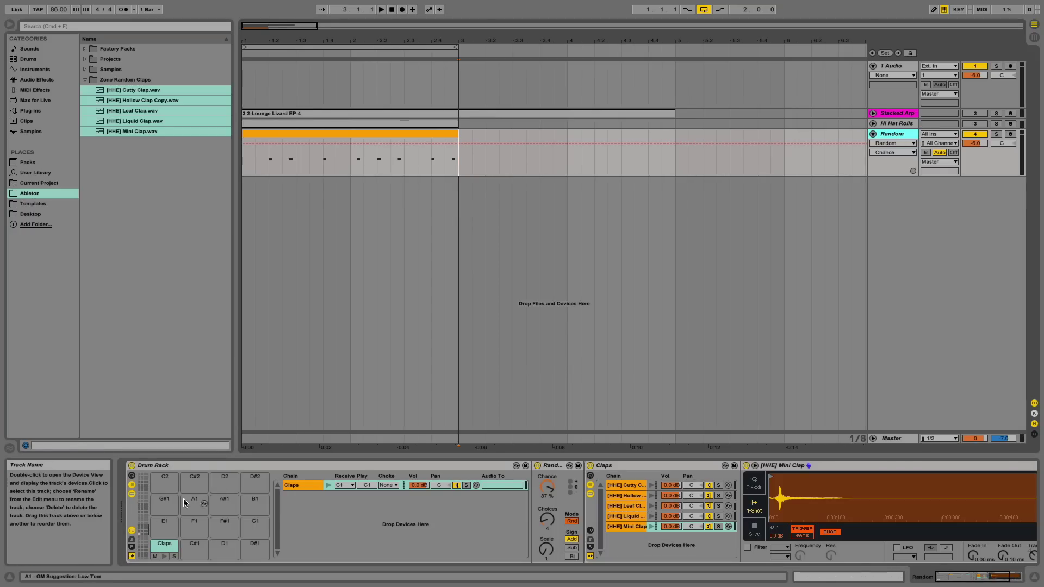
{"action": "left_click", "coordinate": [225, 547]}
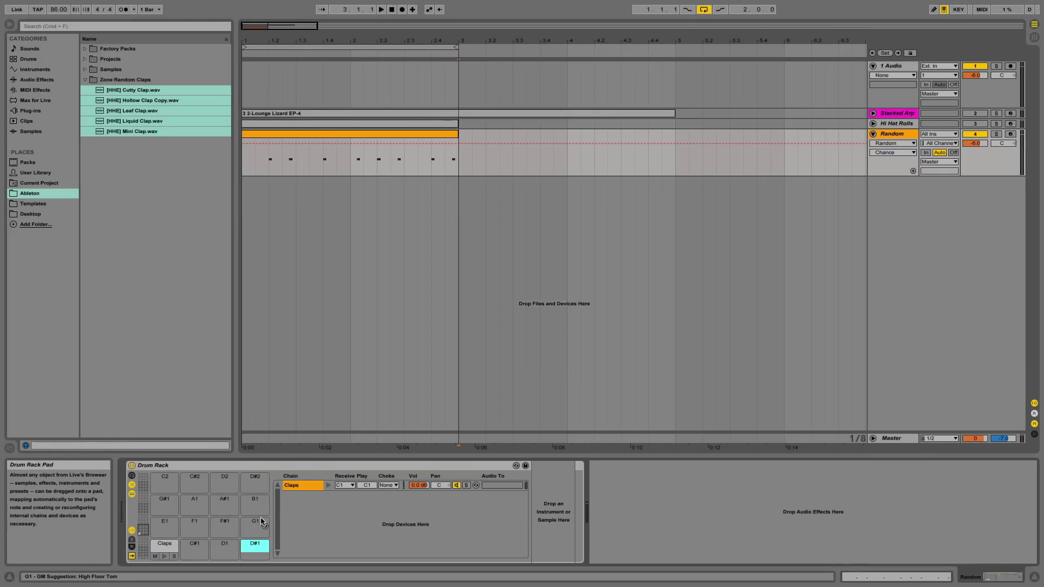
{"action": "left_click", "coordinate": [259, 523]}
{"action": "left_click", "coordinate": [204, 526]}
{"action": "left_click", "coordinate": [175, 527]}
{"action": "left_click", "coordinate": [175, 527]}
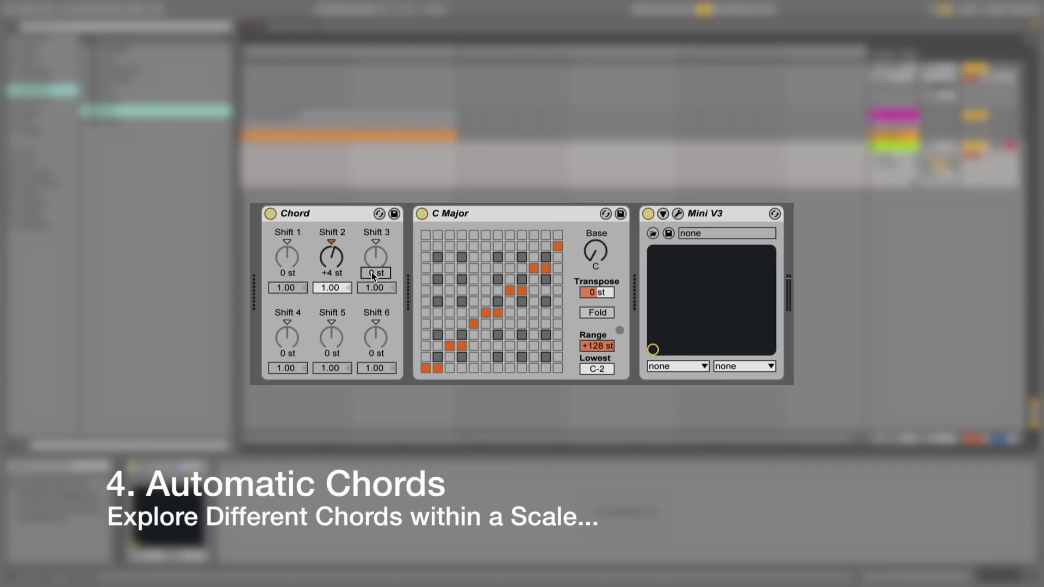
Step: Set the Chord effect's Shift 3 to +7 st and select its Shift 4 value
{"action": "type", "text": "7"}
{"action": "left_click", "coordinate": [288, 353]}
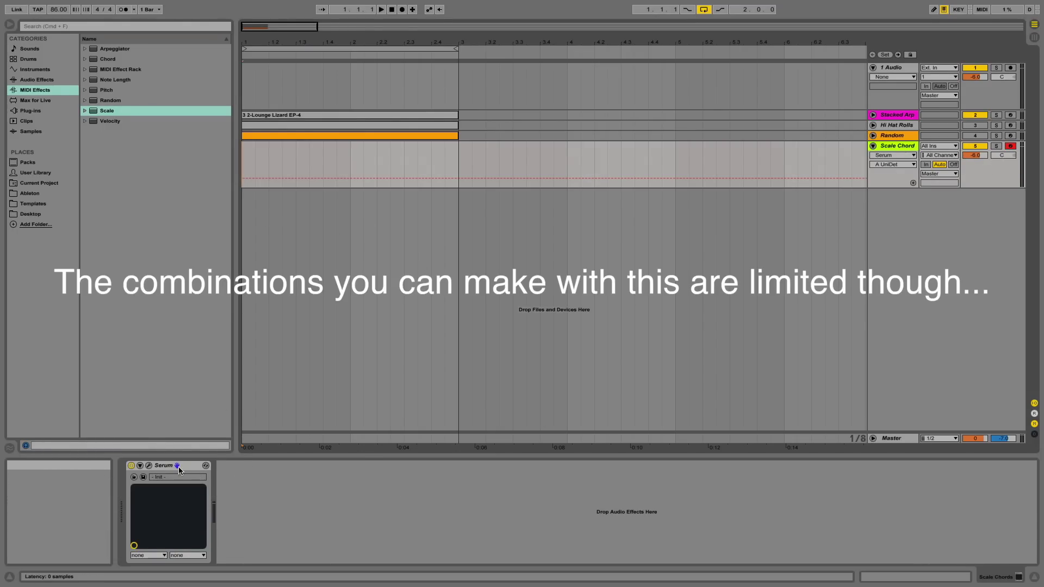
Step: Open the Serum plug-in window on the Scale Chords track, audition a few notes, and close the window
{"action": "left_click", "coordinate": [149, 466]}
{"action": "key", "text": "a"}
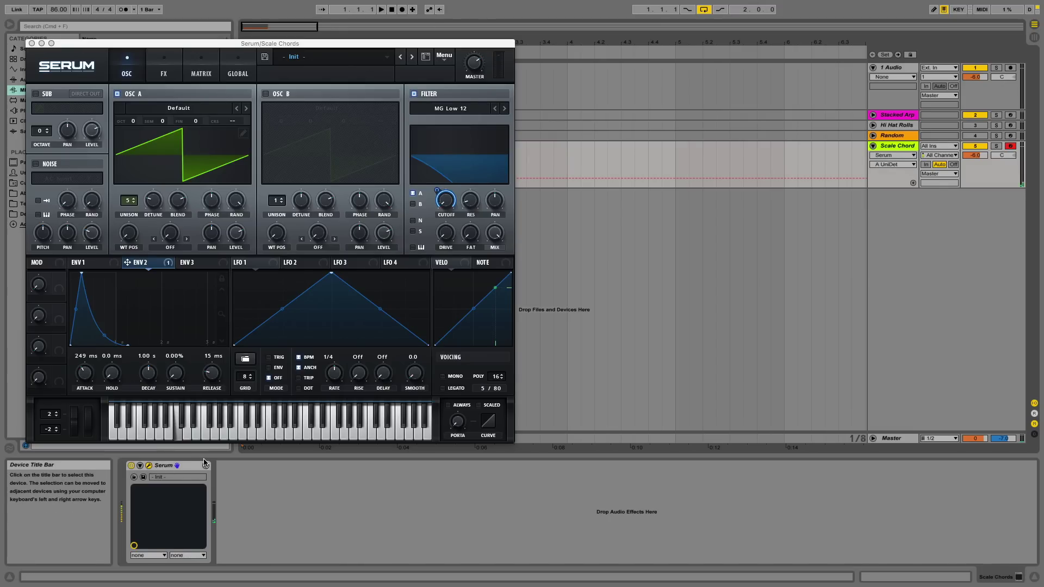
{"action": "key", "text": "s"}
{"action": "key", "text": "d"}
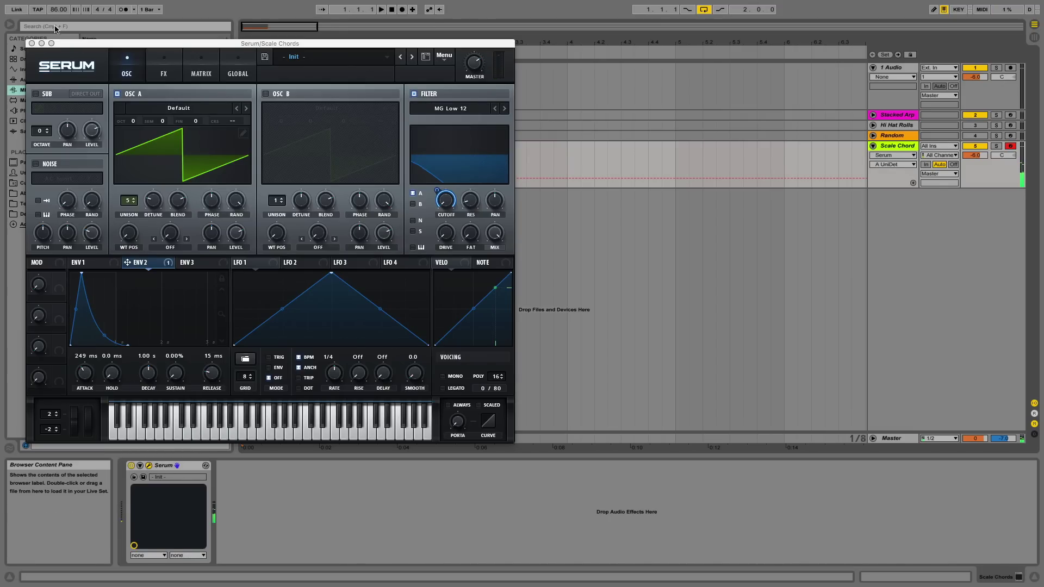
{"action": "left_click", "coordinate": [31, 43]}
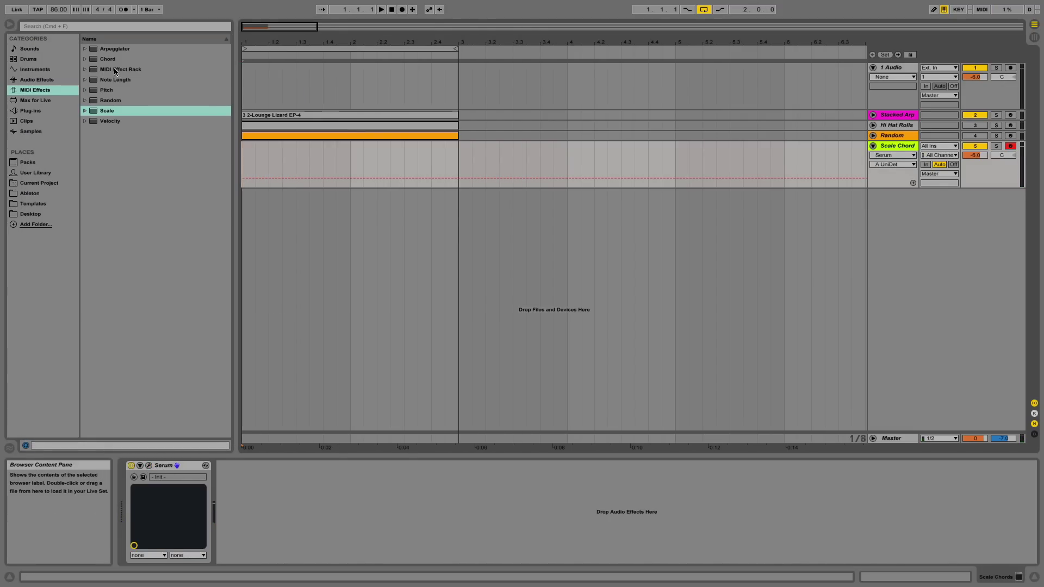
Step: Insert a Chord effect before Serum on the Scale Chords track and deactivate the Stacked Arp track
{"action": "left_click_drag", "start_coordinate": [105, 61], "coordinate": [140, 483]}
{"action": "left_click", "coordinate": [979, 116]}
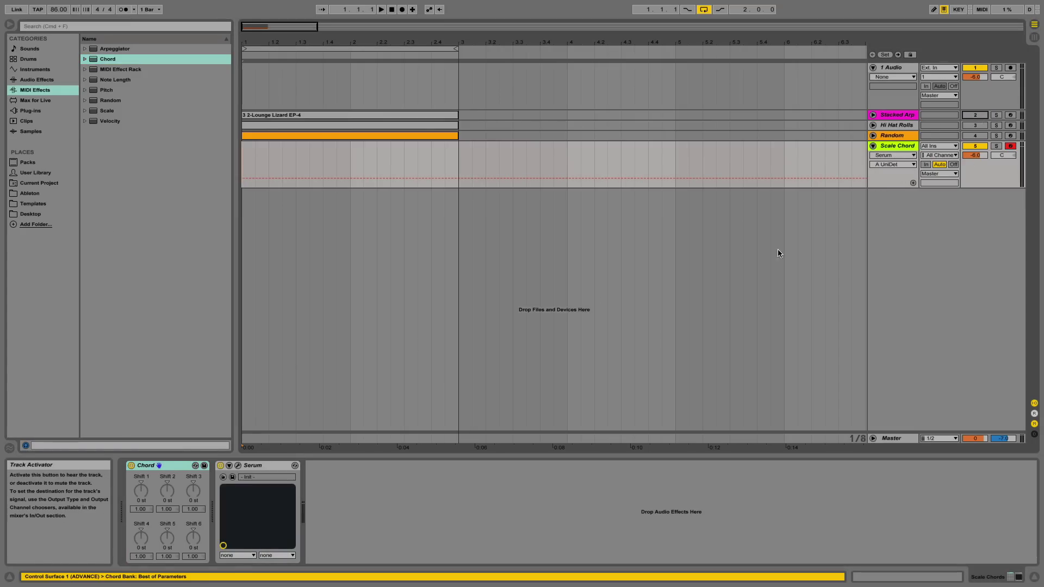
{"action": "left_click", "coordinate": [159, 467]}
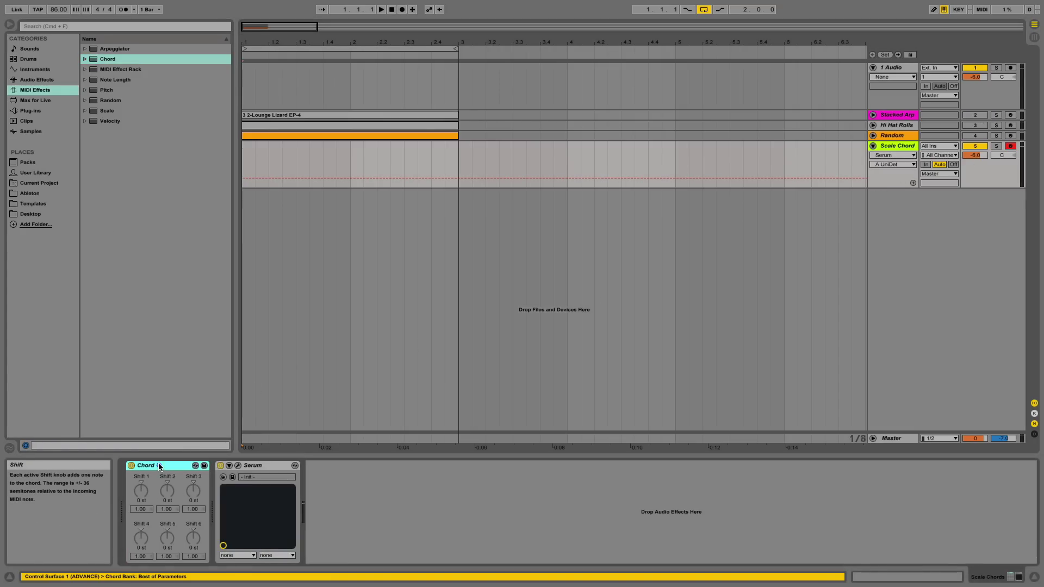
Step: Set the Chord effect's Shift 2 to +4 st, Shift 3 to +7 st and Shift 4 to +11 st
{"action": "left_click", "coordinate": [170, 497]}
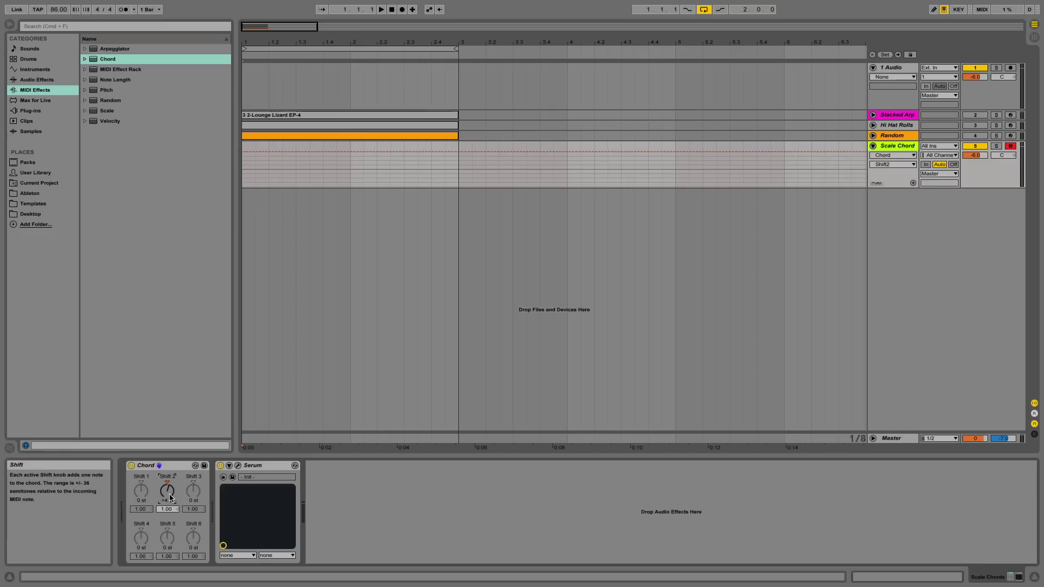
{"action": "left_click", "coordinate": [193, 494]}
{"action": "left_click", "coordinate": [140, 540]}
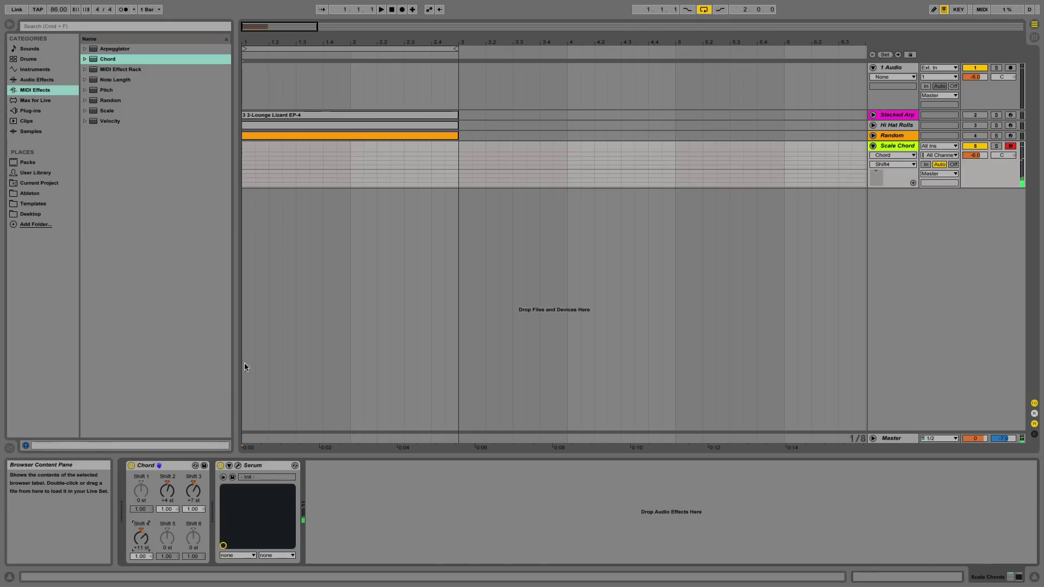
Step: Create a one-bar MIDI clip at the start of the Scale Chords track and enter a one-beat C2 note on beat 1
{"action": "left_click", "coordinate": [244, 156]}
{"action": "key", "text": "super+shift+m"}
{"action": "double_click", "coordinate": [275, 471]}
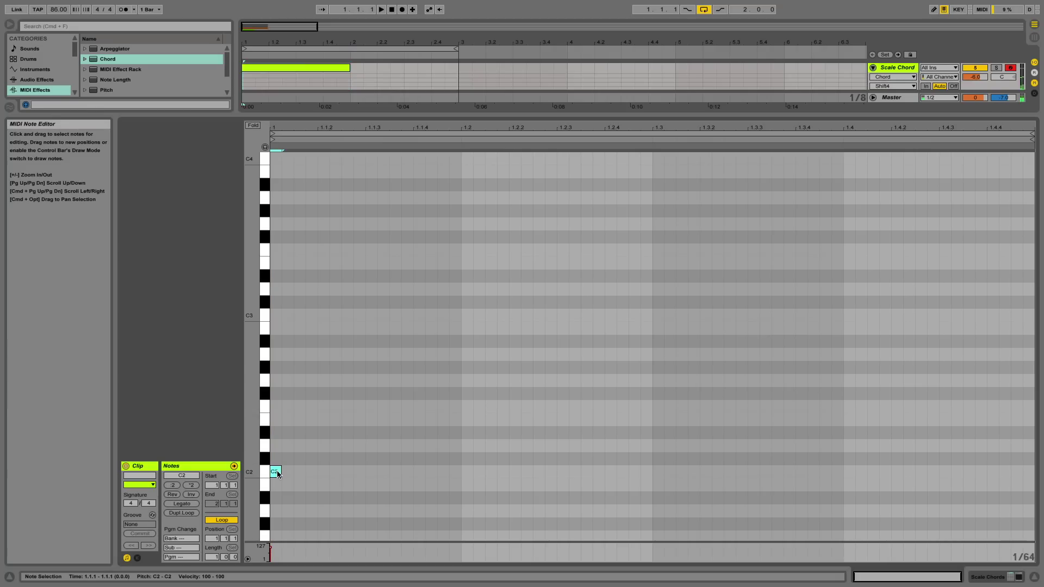
{"action": "left_click_drag", "start_coordinate": [282, 472], "coordinate": [458, 467]}
Step: Play the clip and duplicate the note onto beats 2 to 4, raising each copy a semitone to C#2, D2 and D#2
{"action": "key", "text": "space"}
{"action": "key", "text": "super+d"}
{"action": "key", "text": "Up"}
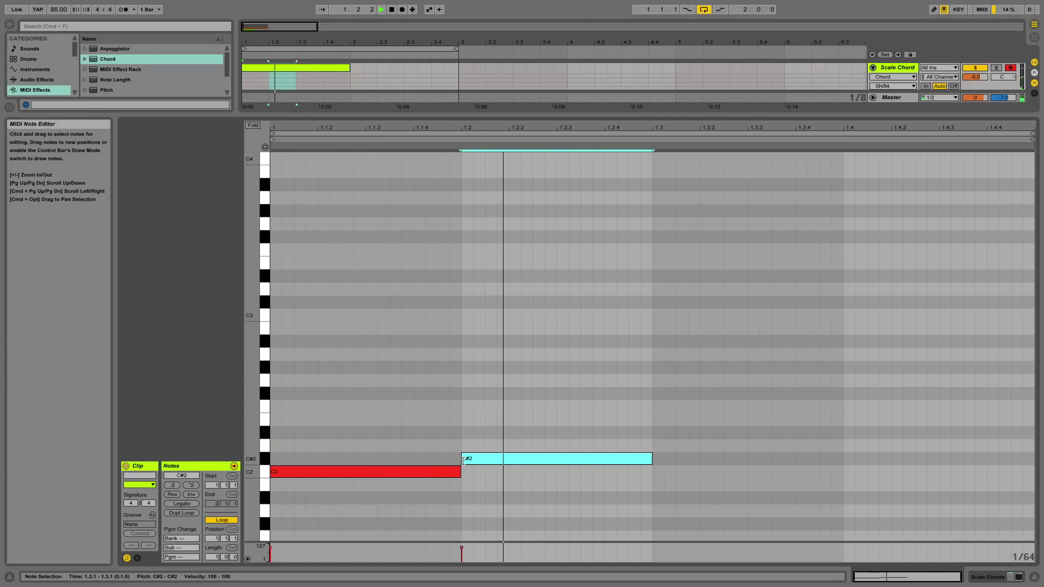
{"action": "key", "text": "super+d"}
{"action": "key", "text": "Up"}
{"action": "key", "text": "super+d"}
{"action": "key", "text": "Up"}
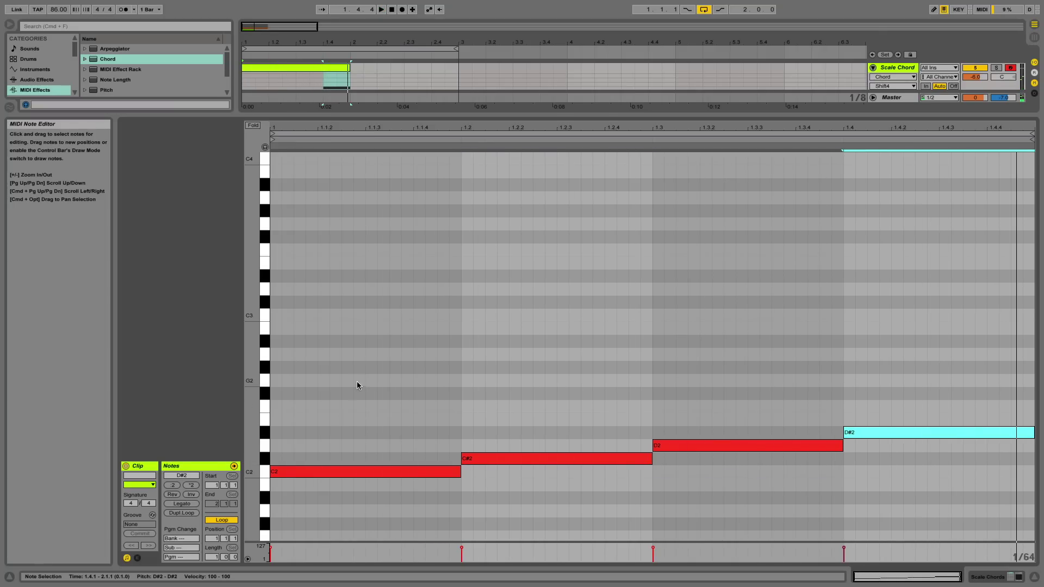
Step: Delete all the notes in the clip and return to the Scale Chords track's devices
{"action": "left_click_drag", "start_coordinate": [357, 381], "coordinate": [869, 492]}
{"action": "key", "text": "Delete"}
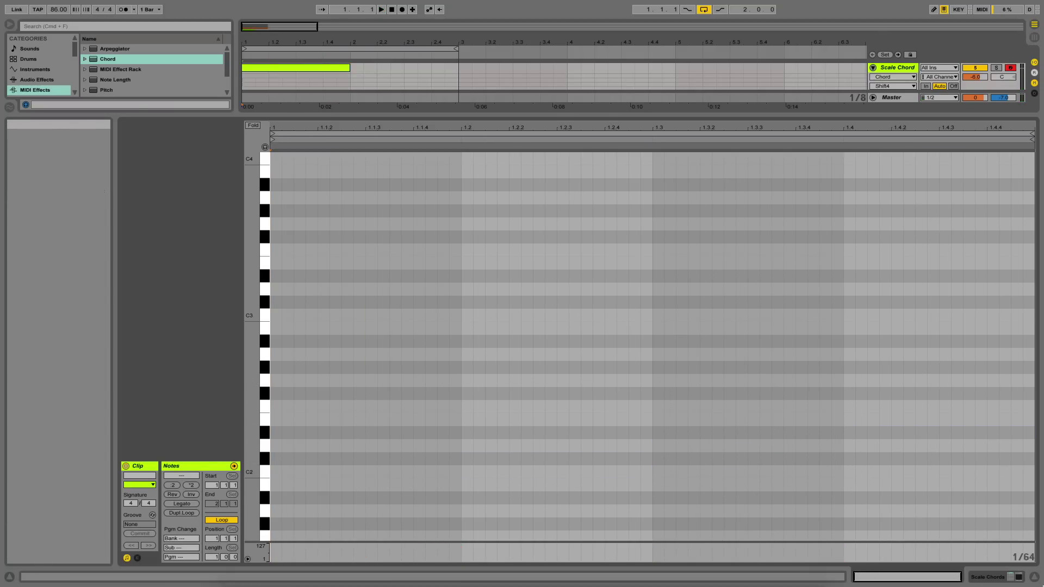
{"action": "left_click", "coordinate": [1035, 578]}
{"action": "double_click", "coordinate": [913, 149]}
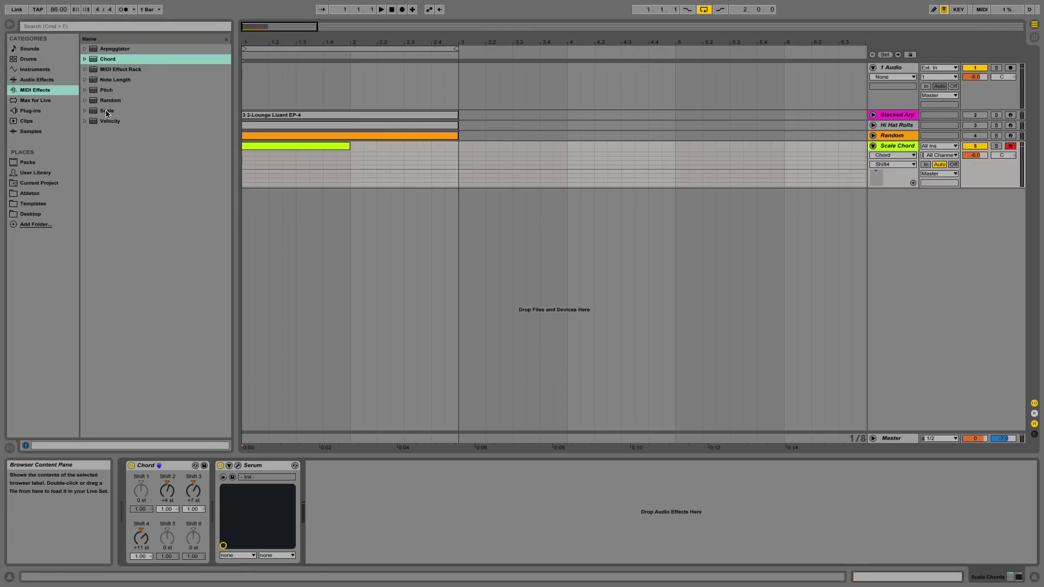
{"action": "left_click_drag", "start_coordinate": [107, 113], "coordinate": [192, 259]}
{"action": "left_click_drag", "start_coordinate": [229, 452], "coordinate": [220, 466]}
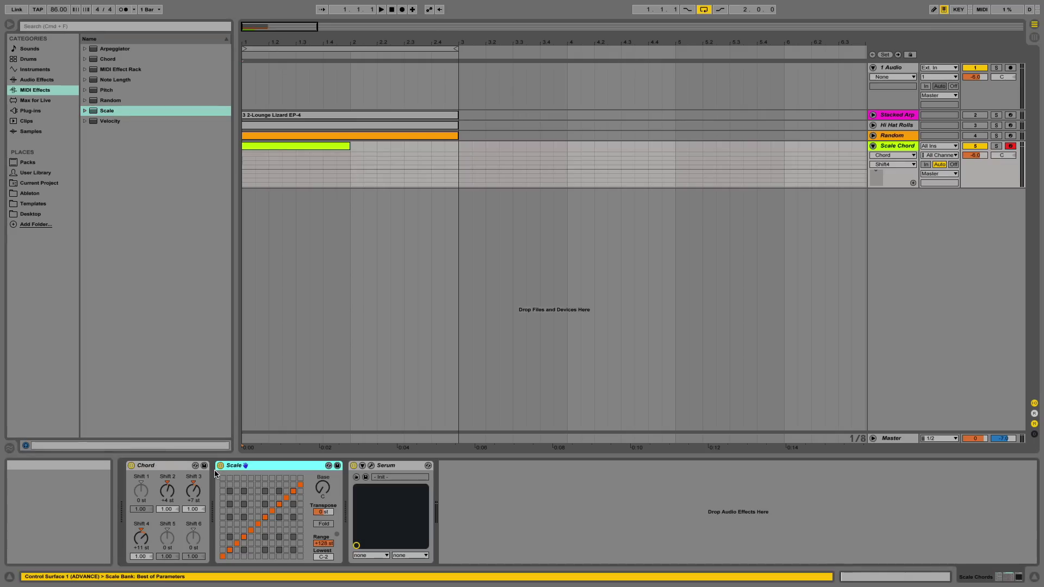
{"action": "key", "text": "Delete"}
Step: Load the C Major preset of the Scale effect between Chord and Serum, and select the Scale Chords track's MIDI clip
{"action": "left_click", "coordinate": [85, 111]}
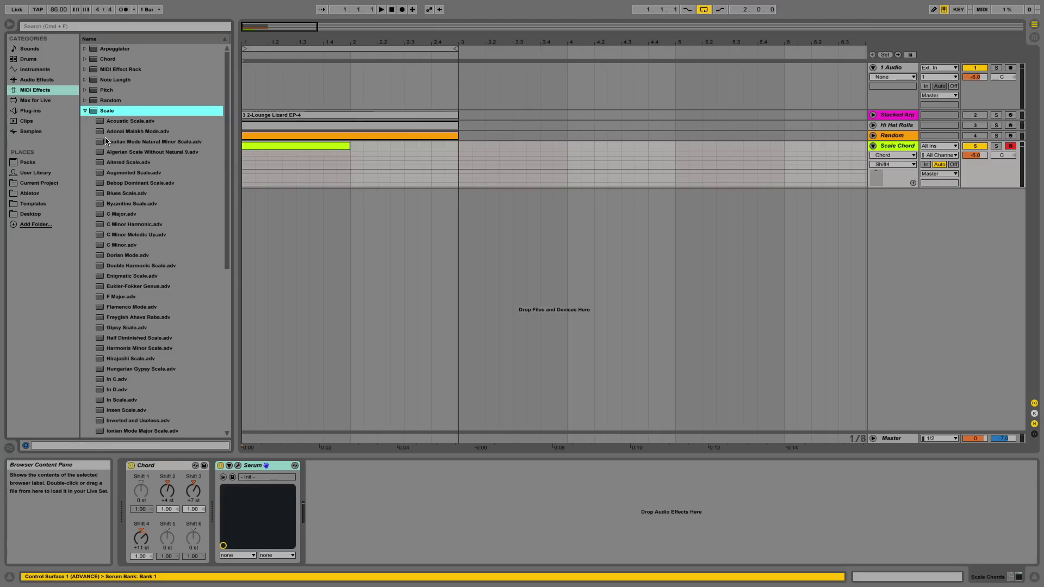
{"action": "left_click_drag", "start_coordinate": [122, 216], "coordinate": [233, 517]}
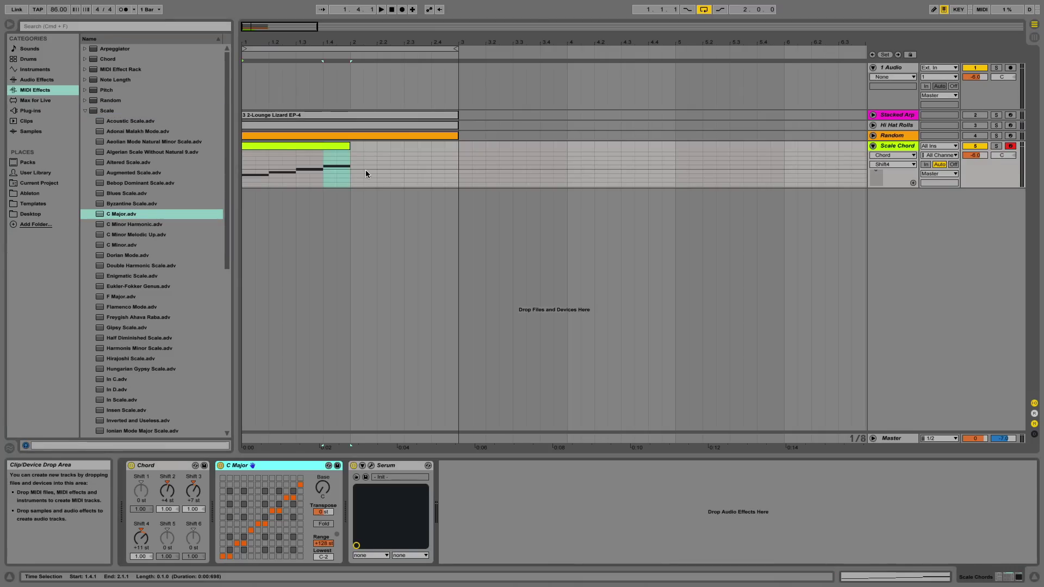
{"action": "left_click", "coordinate": [326, 149]}
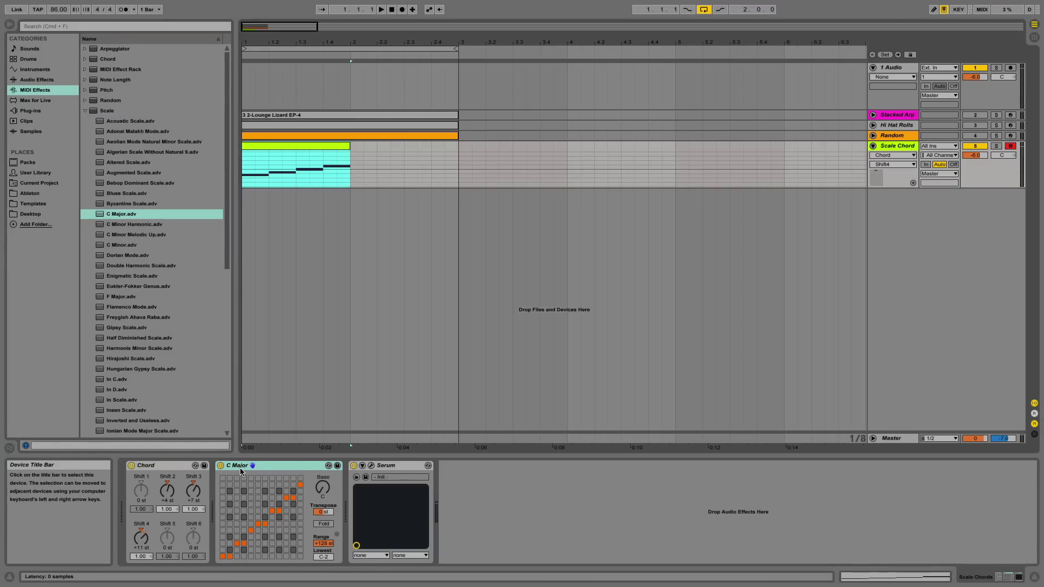
Step: Play the Scale Chords clip through the C Major scale, duplicate it into bar 2, and play both bars
{"action": "key", "text": "space"}
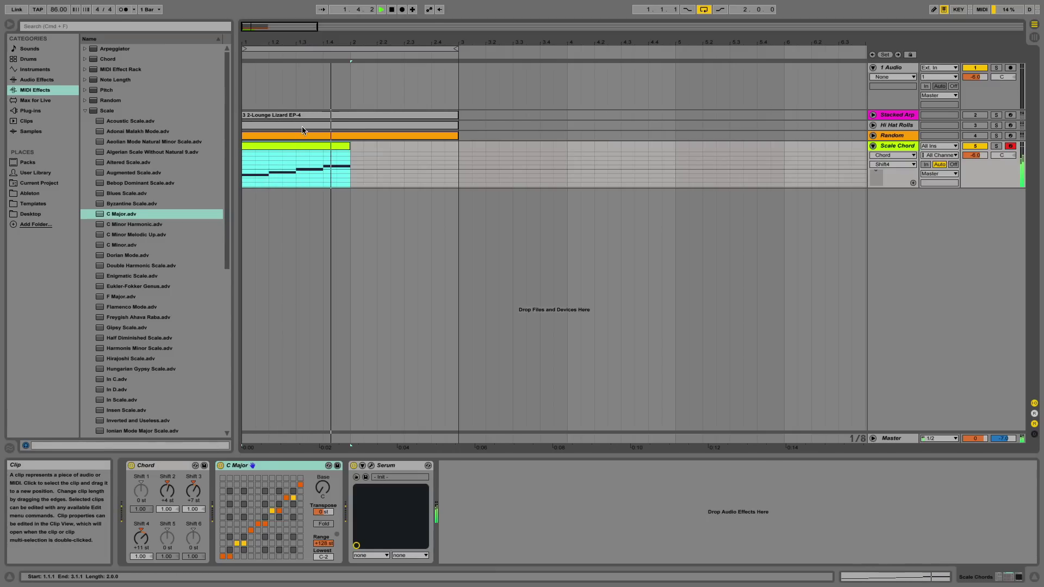
{"action": "key", "text": "super+d"}
{"action": "key", "text": "space"}
{"action": "key", "text": "space"}
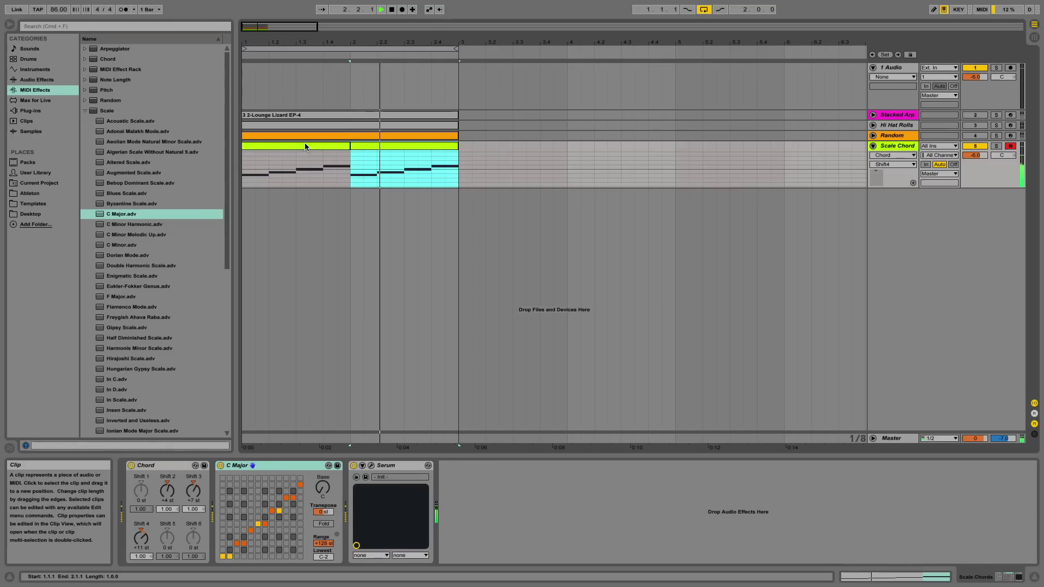
{"action": "key", "text": "space"}
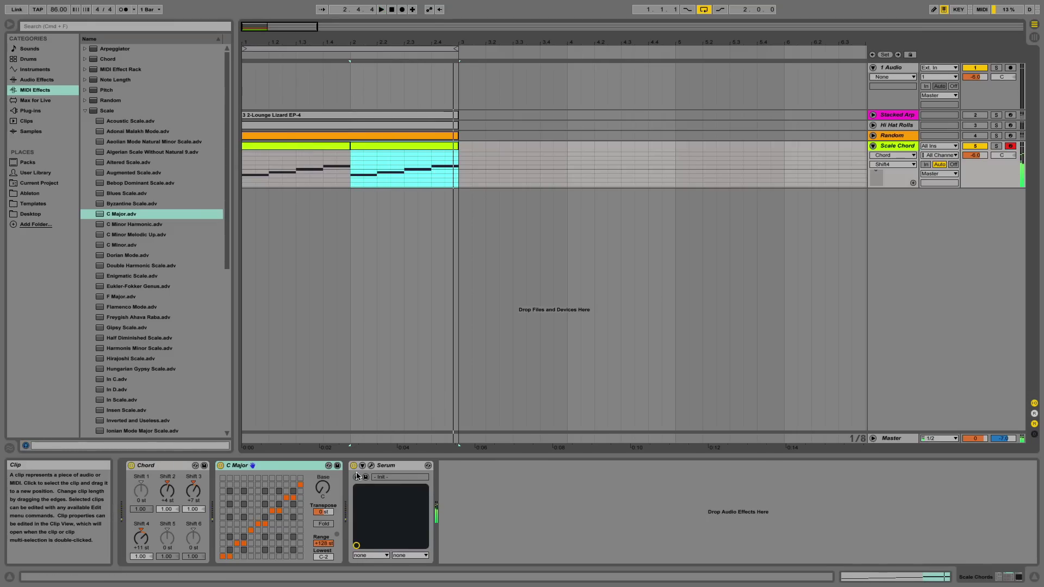
Step: Set the Scale effect's base to D and raise all four notes in the bar 1 clip by two semitones
{"action": "left_click", "coordinate": [323, 488]}
{"action": "left_click_drag", "start_coordinate": [322, 488], "coordinate": [323, 475]}
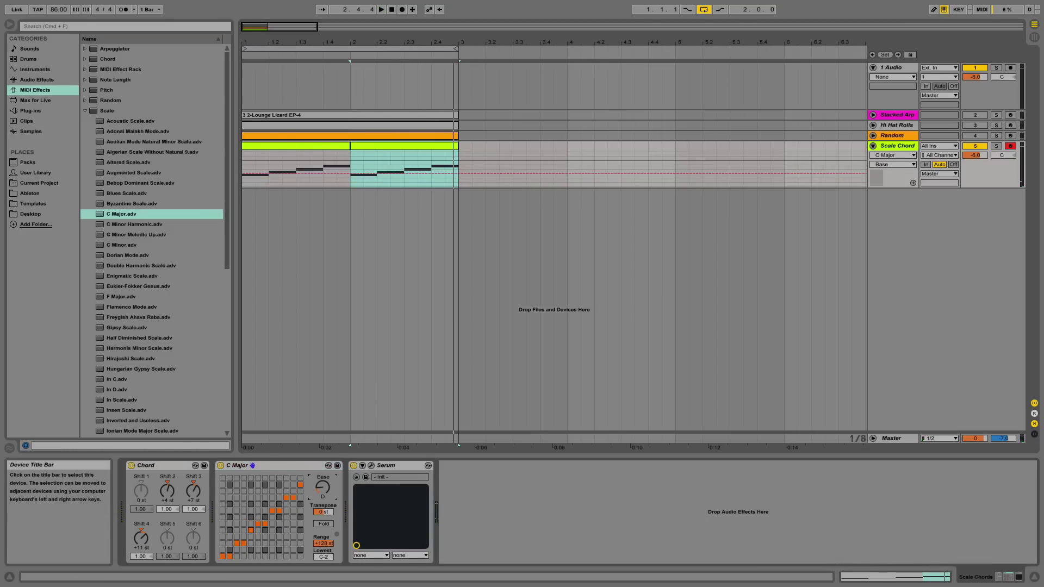
{"action": "double_click", "coordinate": [299, 145]}
{"action": "key", "text": "Up"}
{"action": "key", "text": "Up"}
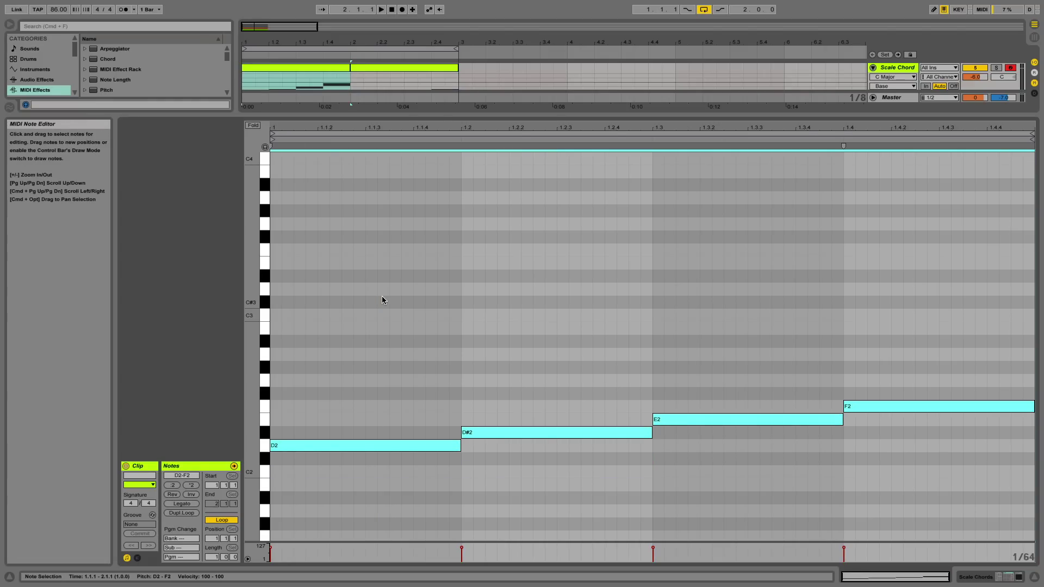
Step: Duplicate the transposed clip over the one in bar 2 and play the Scale Chords track from the start
{"action": "left_click", "coordinate": [330, 70]}
{"action": "key", "text": "super+d"}
{"action": "key", "text": "space"}
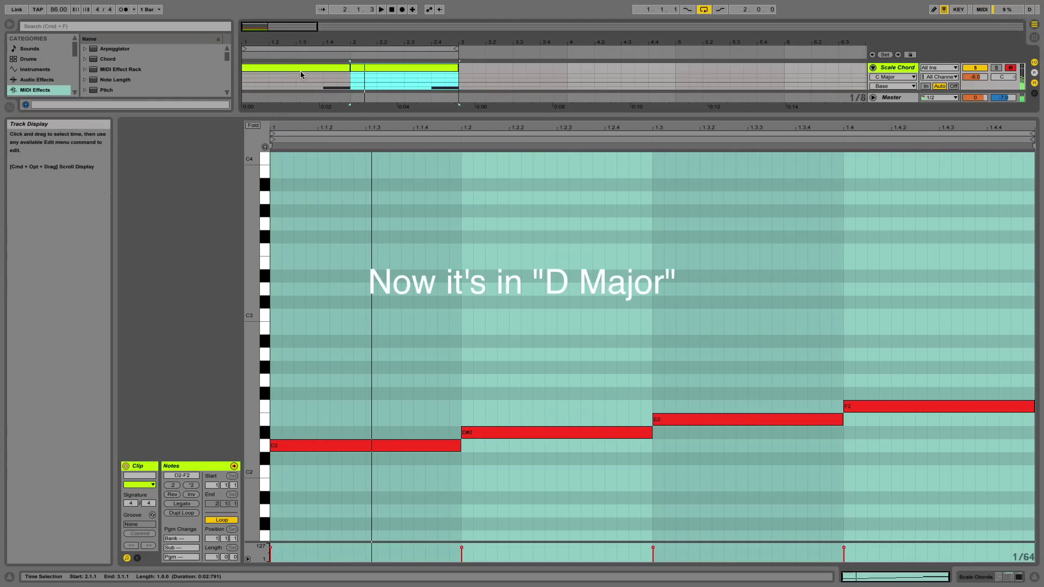
{"action": "key", "text": "space"}
{"action": "left_click", "coordinate": [300, 69]}
{"action": "key", "text": "space"}
{"action": "left_click", "coordinate": [1034, 578]}
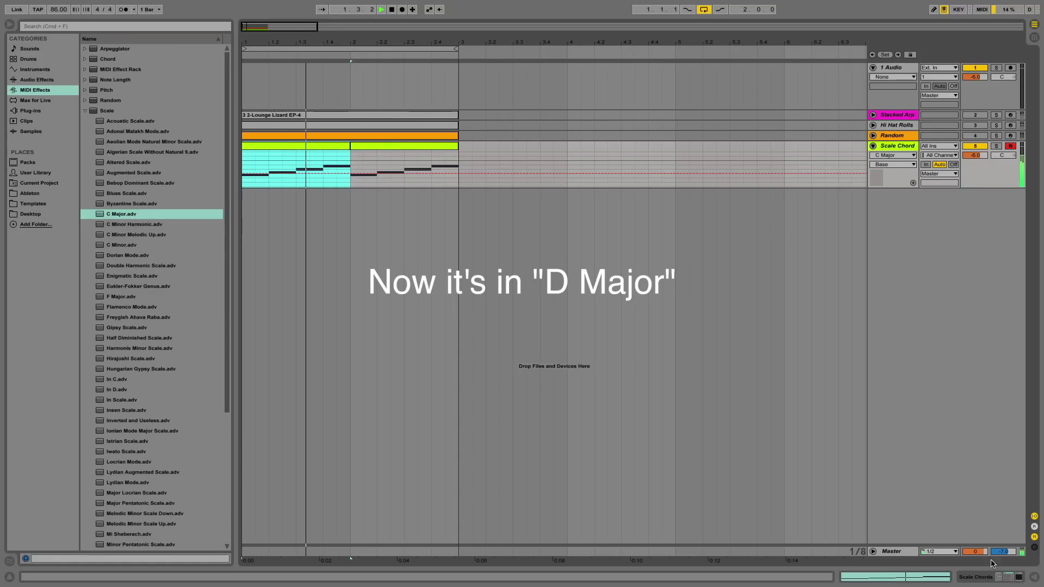
{"action": "double_click", "coordinate": [893, 152]}
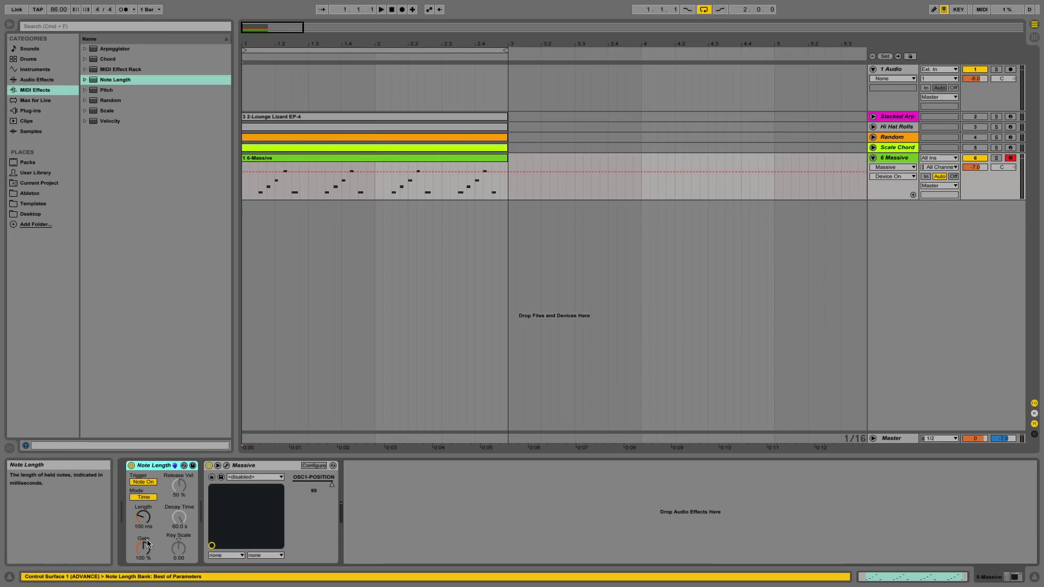
{"action": "mouse_move", "coordinate": [148, 543]}
{"action": "left_mouse_down"}
{"action": "mouse_move", "coordinate": [148, 525]}
{"action": "mouse_move", "coordinate": [148, 555]}
{"action": "left_mouse_up"}
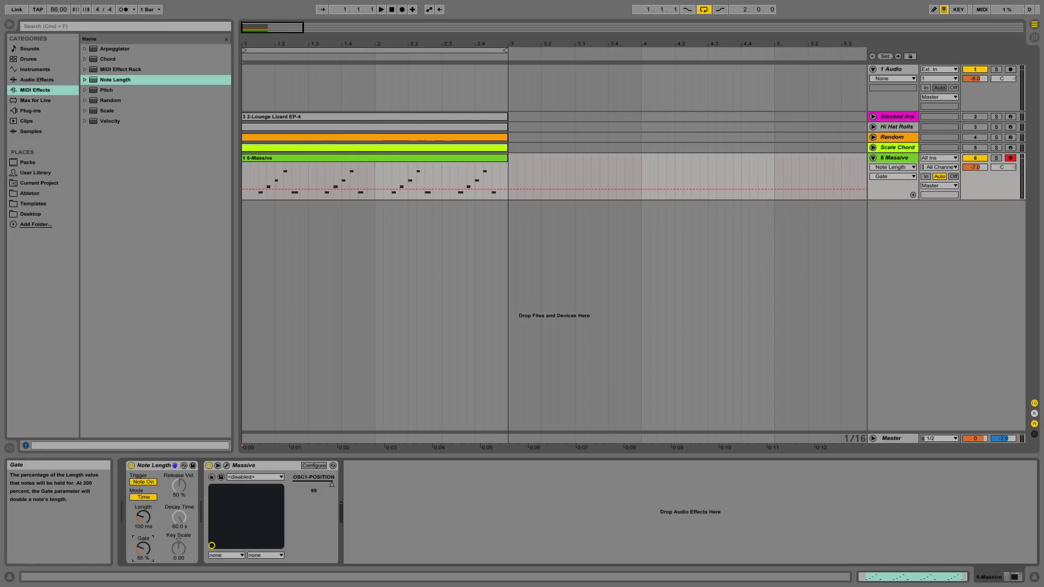
{"action": "right_click", "coordinate": [144, 549]}
{"action": "left_click", "coordinate": [171, 520]}
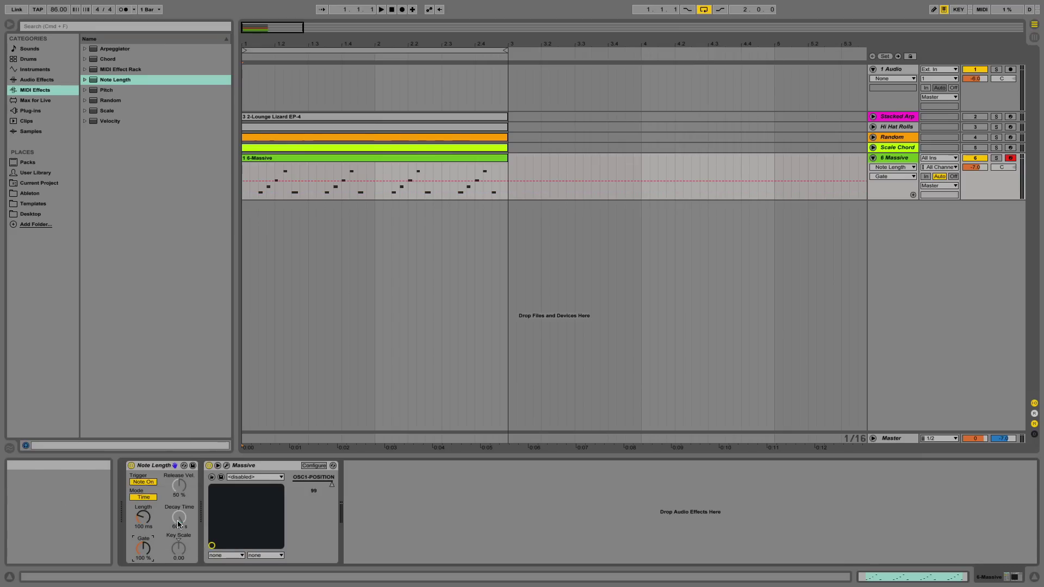
Step: Deactivate and fold the Note Length effect on the Massive track, and open the track's clip in the note editor
{"action": "left_click", "coordinate": [131, 466]}
{"action": "double_click", "coordinate": [147, 466]}
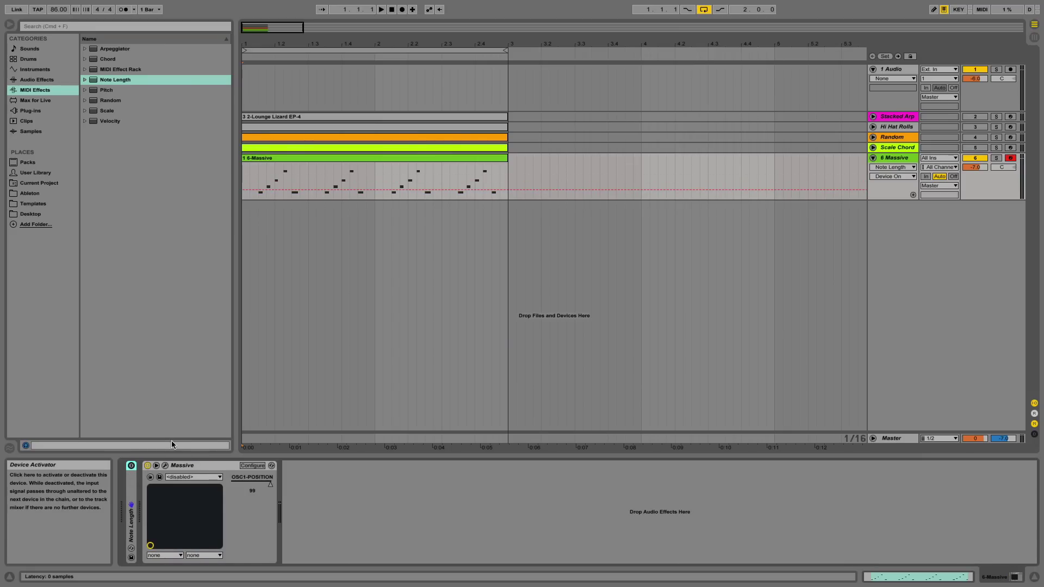
{"action": "double_click", "coordinate": [298, 159]}
{"action": "left_click", "coordinate": [318, 282]}
{"action": "left_click", "coordinate": [272, 270]}
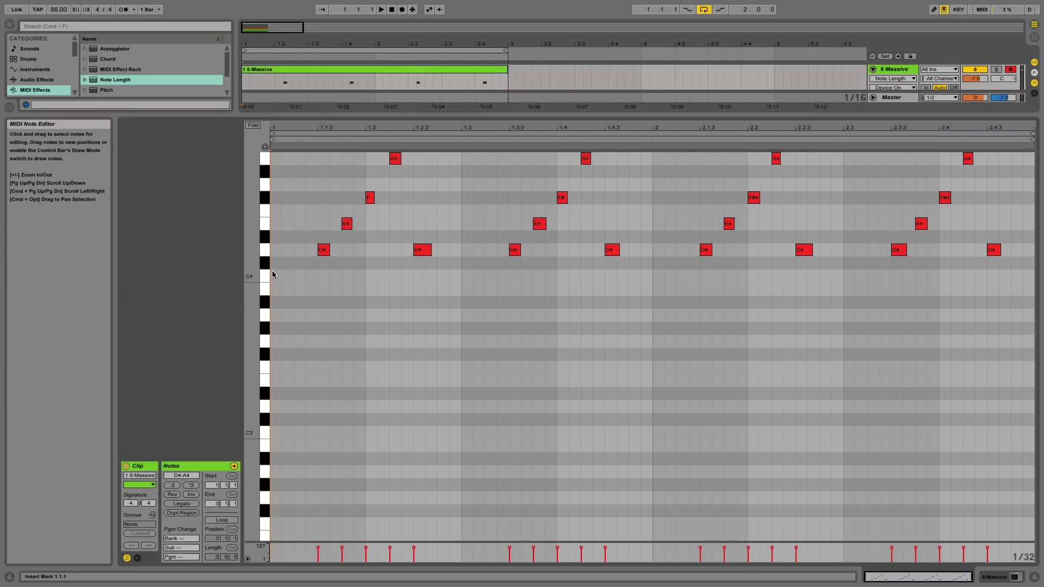
Step: Play the Massive clip from the start without Note Length, checking its rhythm against the metronome
{"action": "key", "text": "space"}
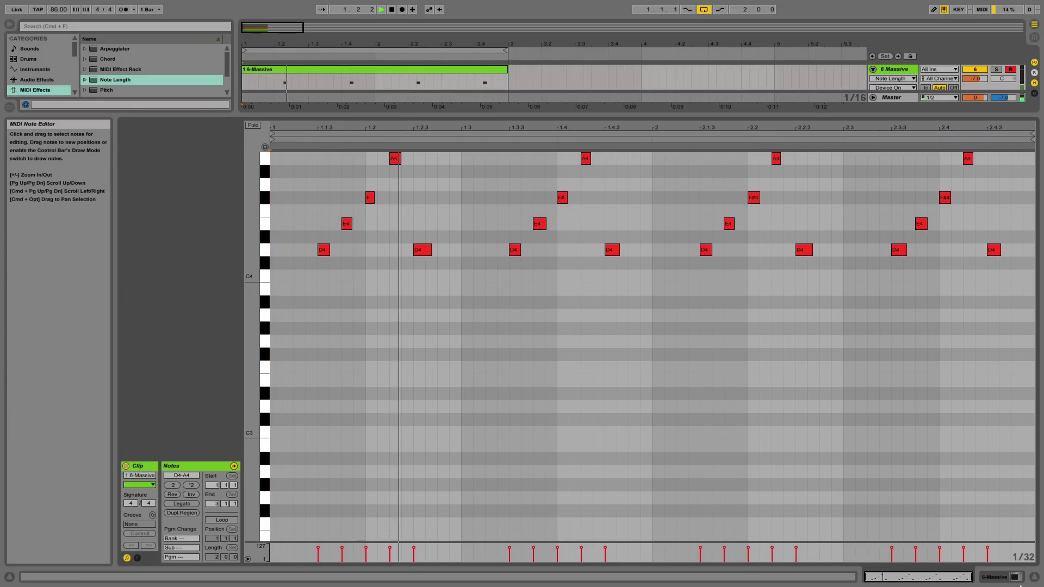
{"action": "left_click", "coordinate": [1035, 578]}
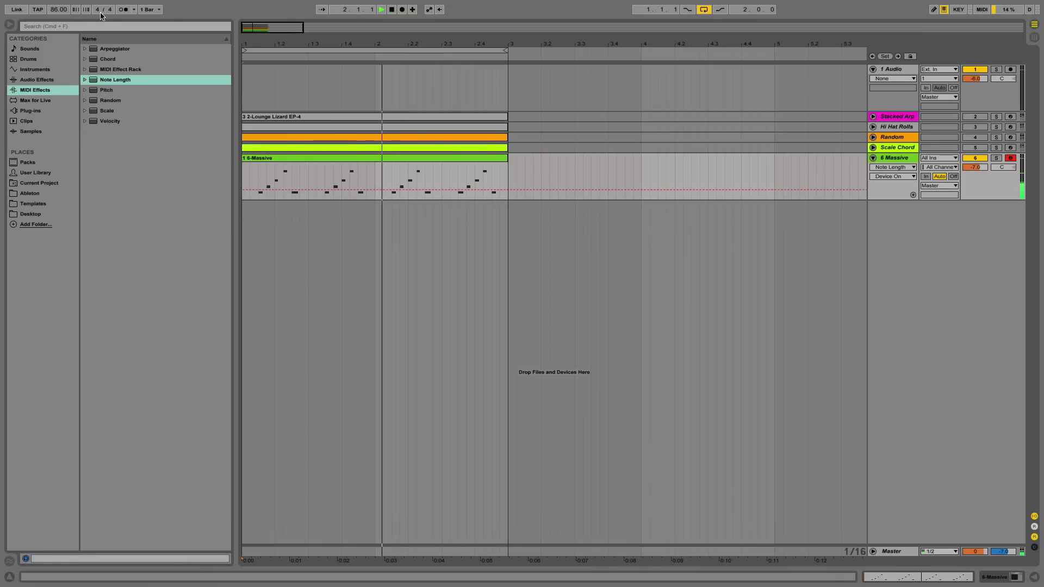
{"action": "left_click", "coordinate": [121, 10]}
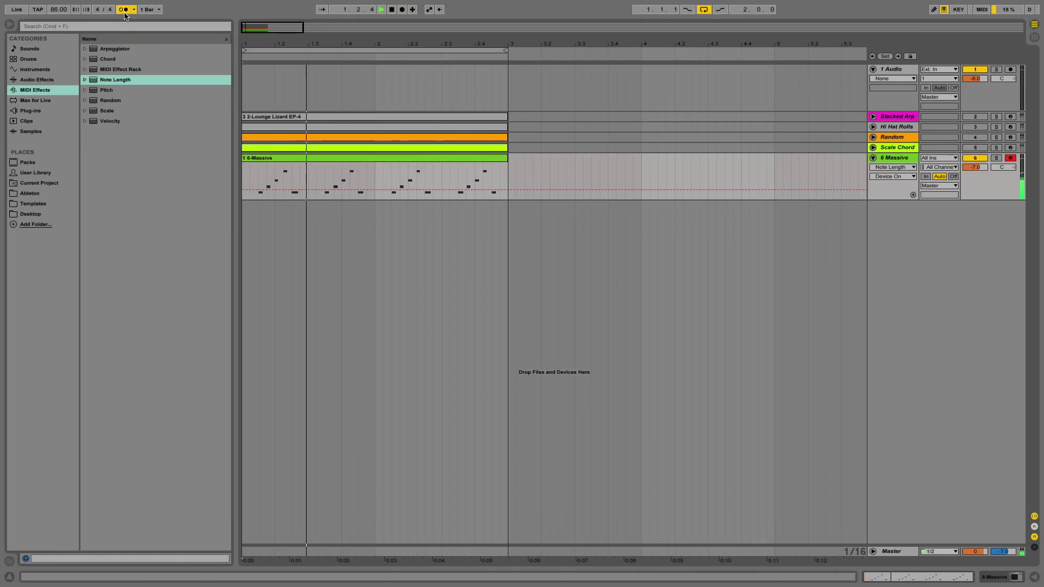
{"action": "left_click", "coordinate": [121, 10]}
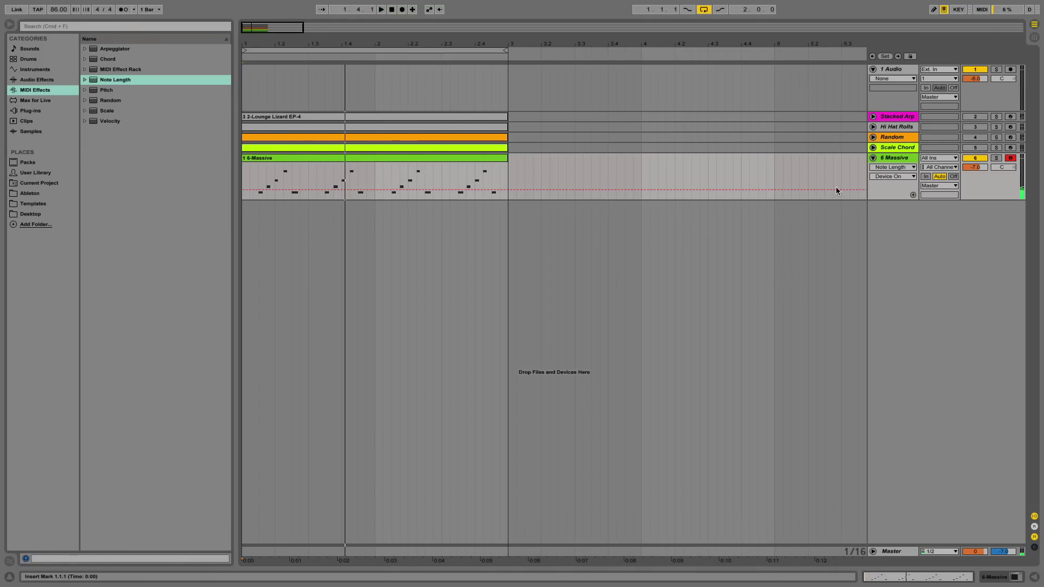
Step: Examine the lead patches of the Future Beats preset pack in Massive's sound browser and close the plug-in window
{"action": "double_click", "coordinate": [897, 160]}
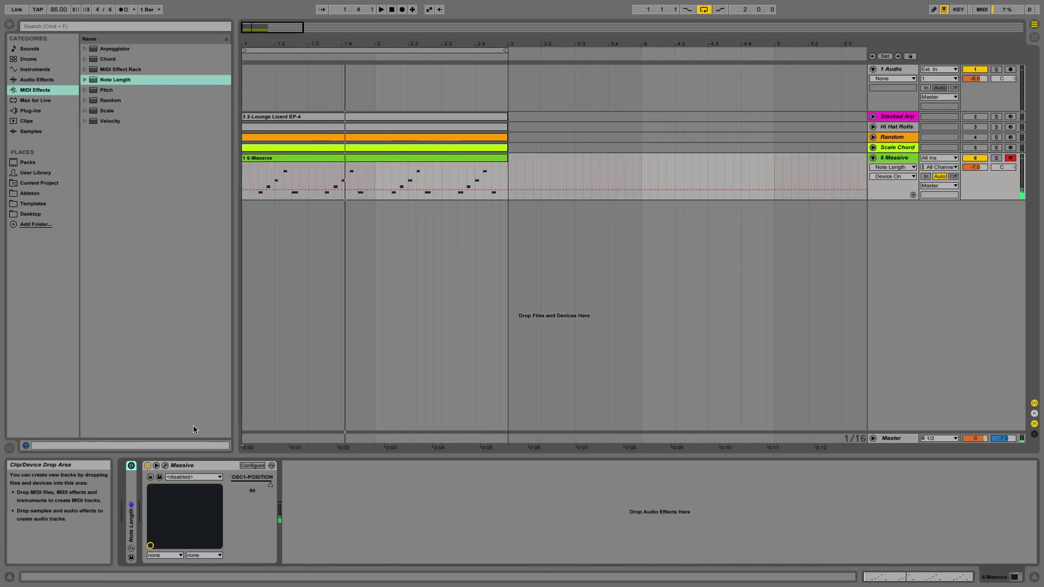
{"action": "left_click", "coordinate": [165, 467]}
{"action": "left_click", "coordinate": [744, 171]}
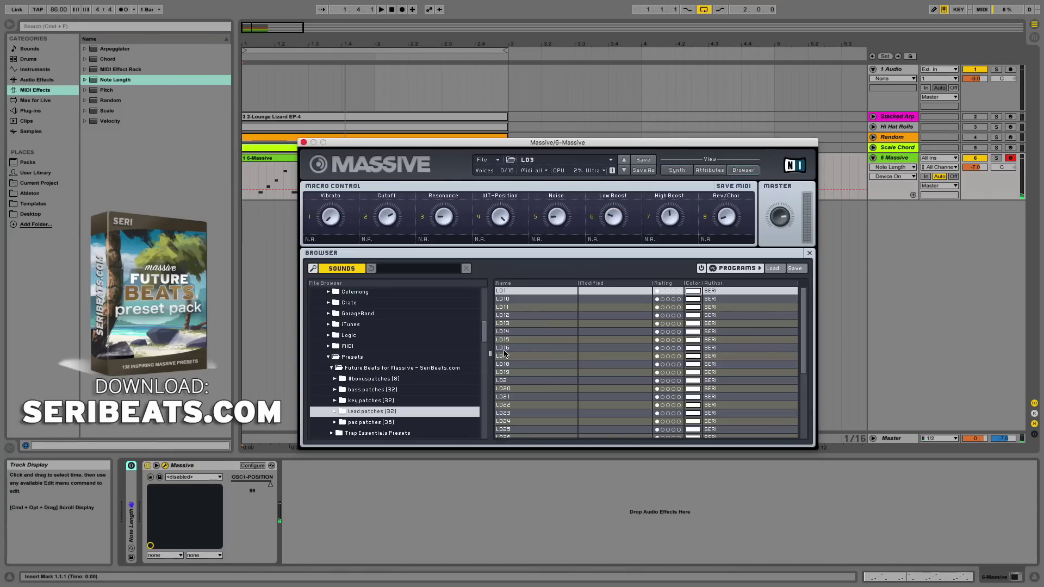
{"action": "left_click", "coordinate": [304, 142]}
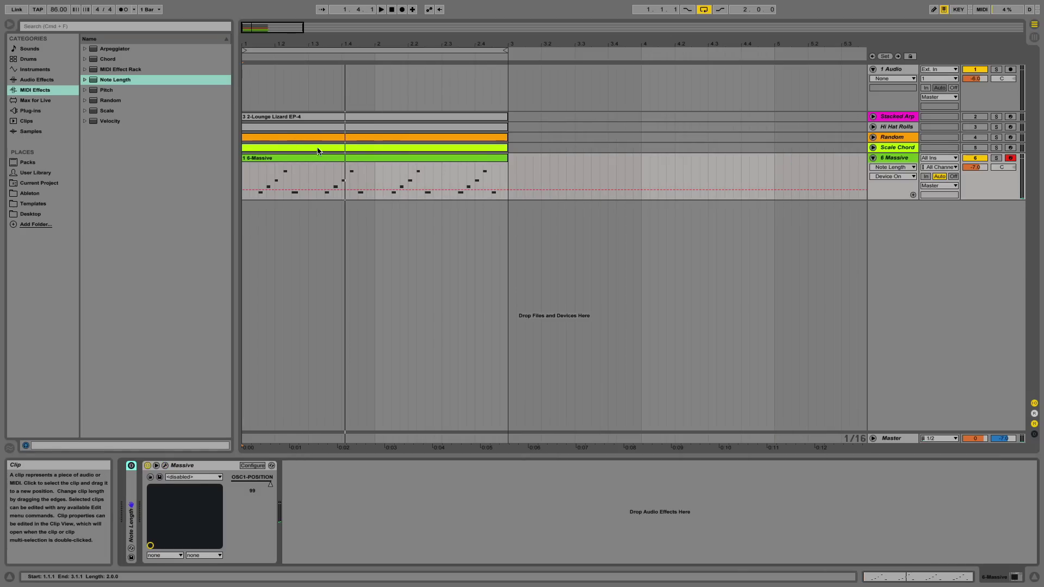
Step: Unfold and reactivate Note Length, and lower its Gate to about 55% while playing the Massive clip
{"action": "left_click", "coordinate": [337, 159]}
{"action": "double_click", "coordinate": [125, 494]}
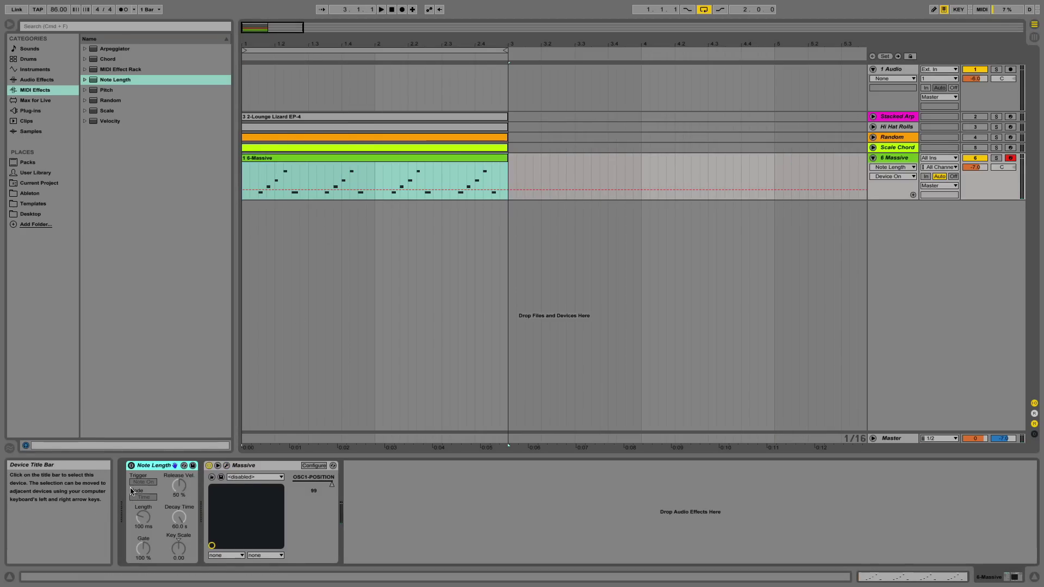
{"action": "left_click", "coordinate": [144, 552]}
{"action": "key", "text": "space"}
{"action": "mouse_move", "coordinate": [145, 552]}
{"action": "left_mouse_down"}
{"action": "mouse_move", "coordinate": [145, 516]}
{"action": "mouse_move", "coordinate": [145, 559]}
{"action": "left_mouse_up"}
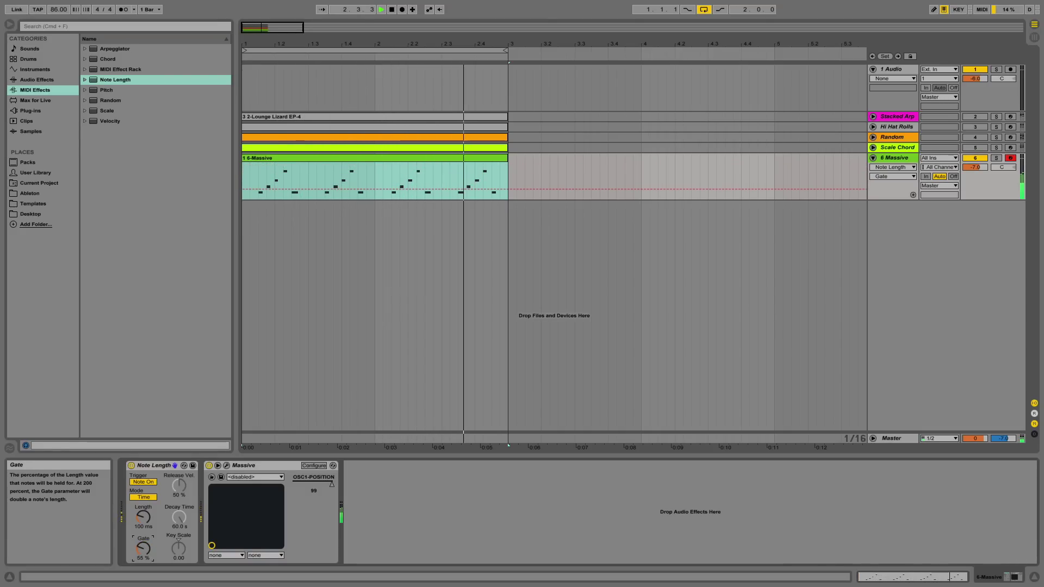
{"action": "key", "text": "space"}
Step: Shape a Gate automation on the Massive track that rises into beat 2 and drops at 1.2.3, and play it
{"action": "left_click_drag", "start_coordinate": [249, 179], "coordinate": [288, 179]}
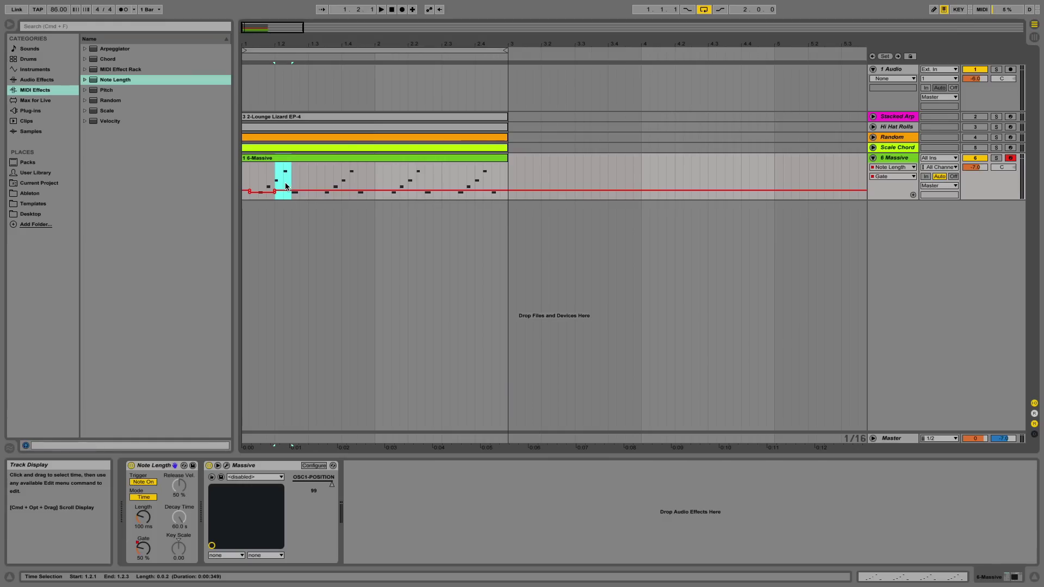
{"action": "left_click", "coordinate": [261, 194]}
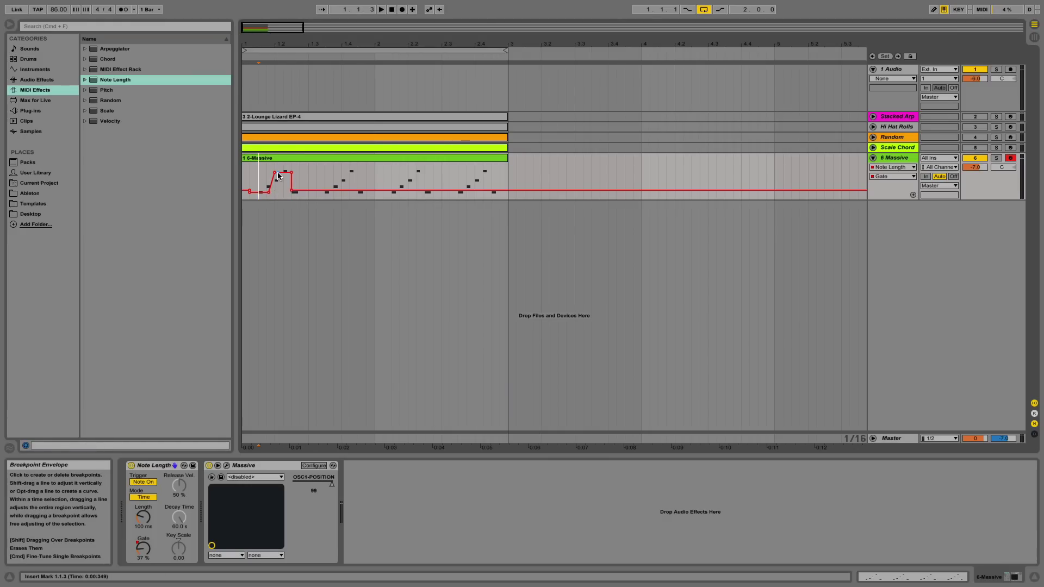
{"action": "left_click", "coordinate": [250, 174]}
{"action": "key", "text": "space"}
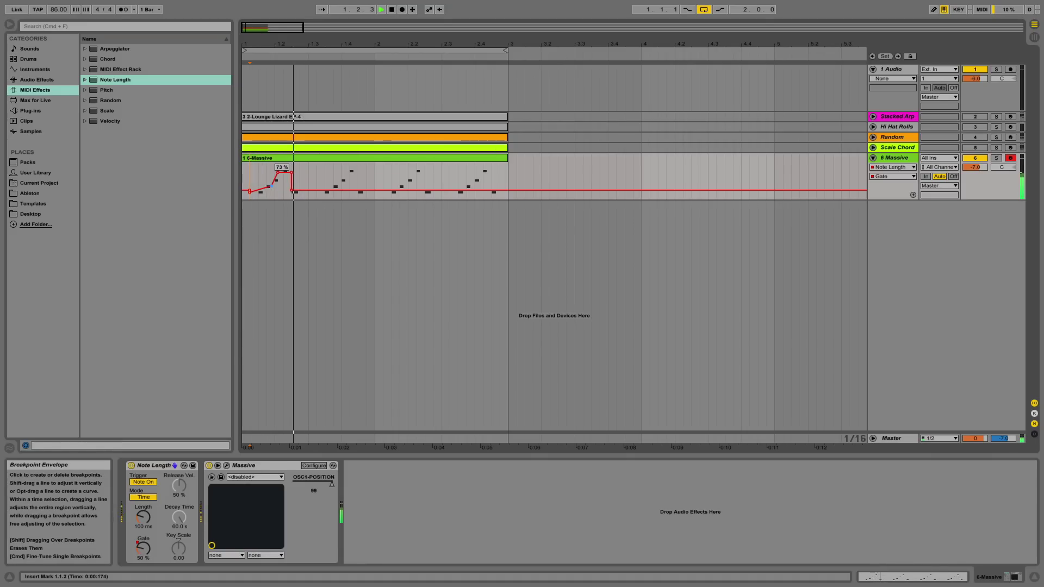
{"action": "key", "text": "space"}
Step: Select the first two beats of the Massive track and duplicate their Gate envelope three times to fill both bars
{"action": "left_click_drag", "start_coordinate": [291, 190], "coordinate": [225, 176]}
{"action": "key", "text": "space"}
{"action": "right_click", "coordinate": [306, 188]}
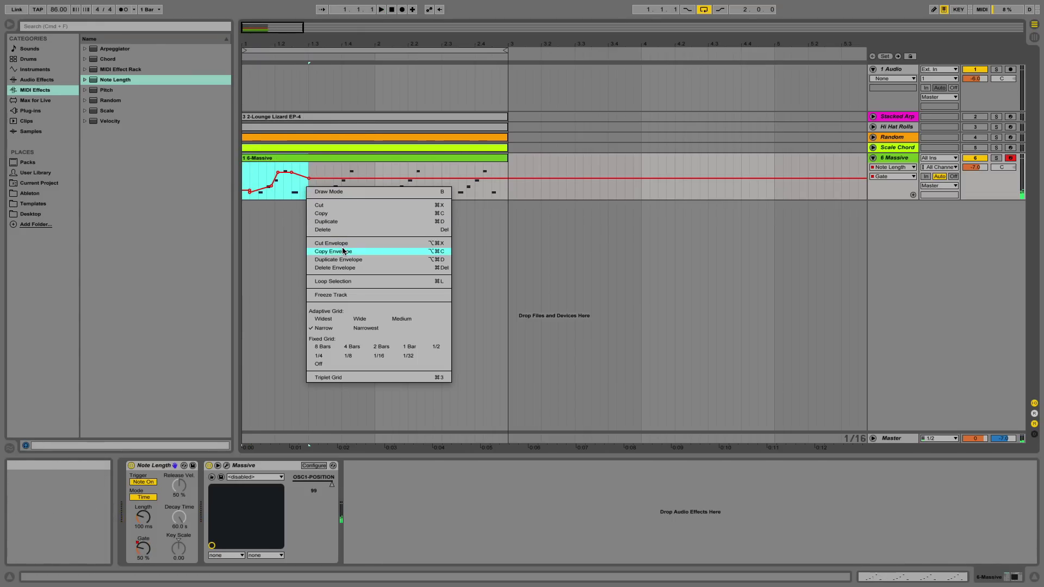
{"action": "left_click", "coordinate": [349, 259]}
{"action": "right_click", "coordinate": [310, 170]}
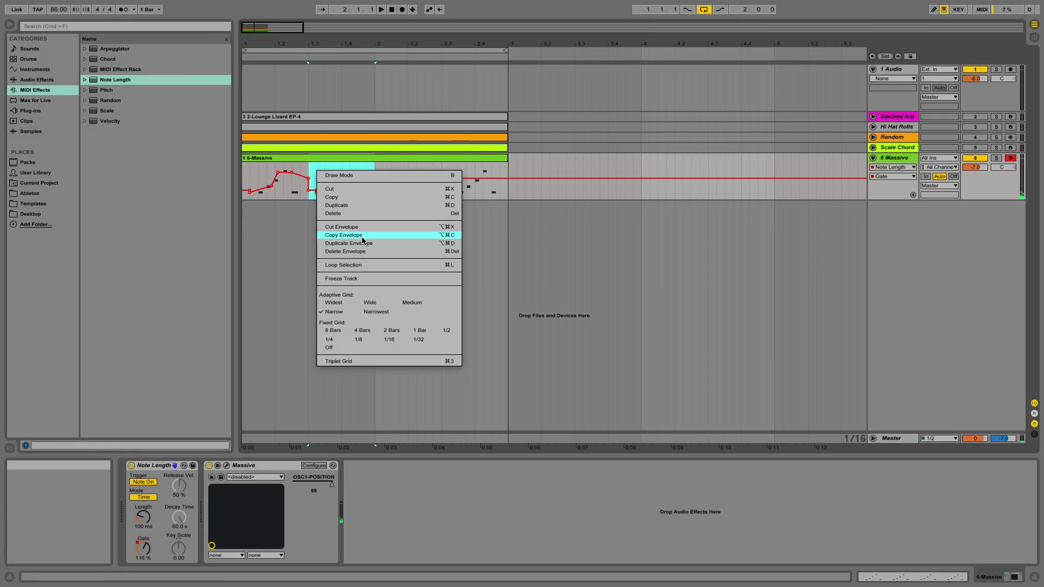
{"action": "left_click", "coordinate": [364, 240]}
{"action": "right_click", "coordinate": [386, 171]}
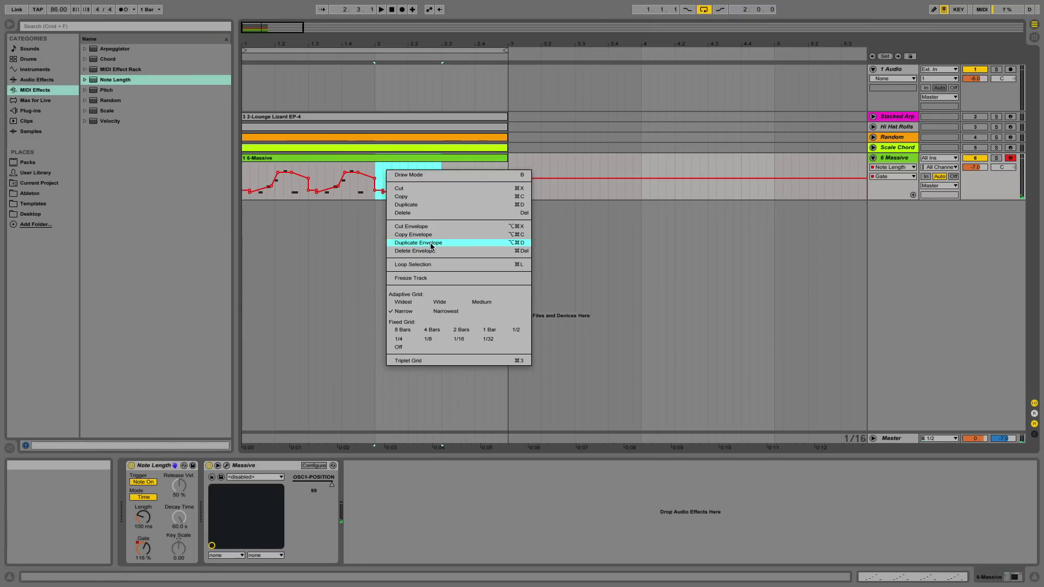
{"action": "left_click", "coordinate": [431, 243]}
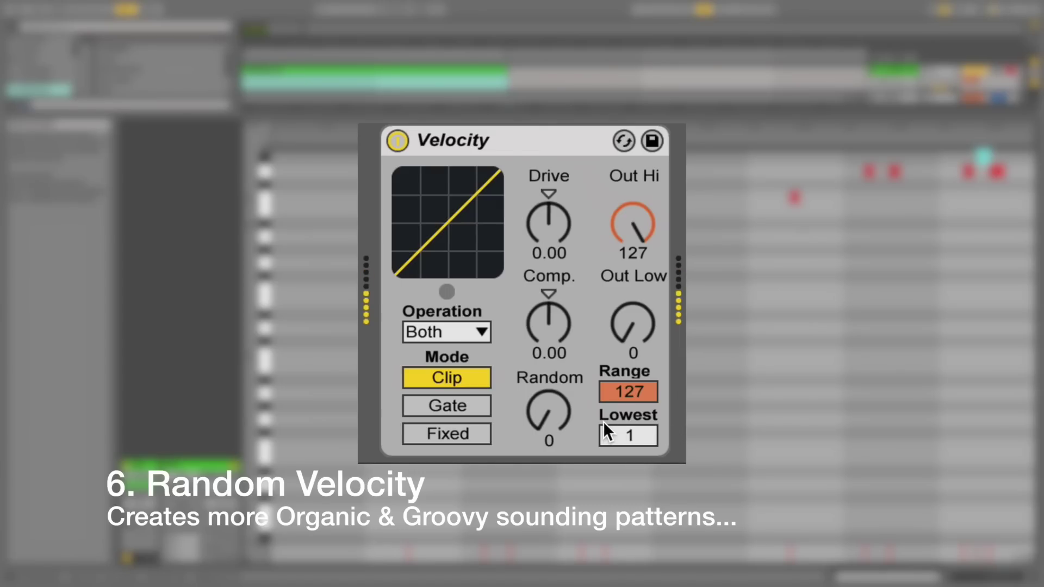
{"action": "left_click_drag", "start_coordinate": [553, 418], "coordinate": [553, 391]}
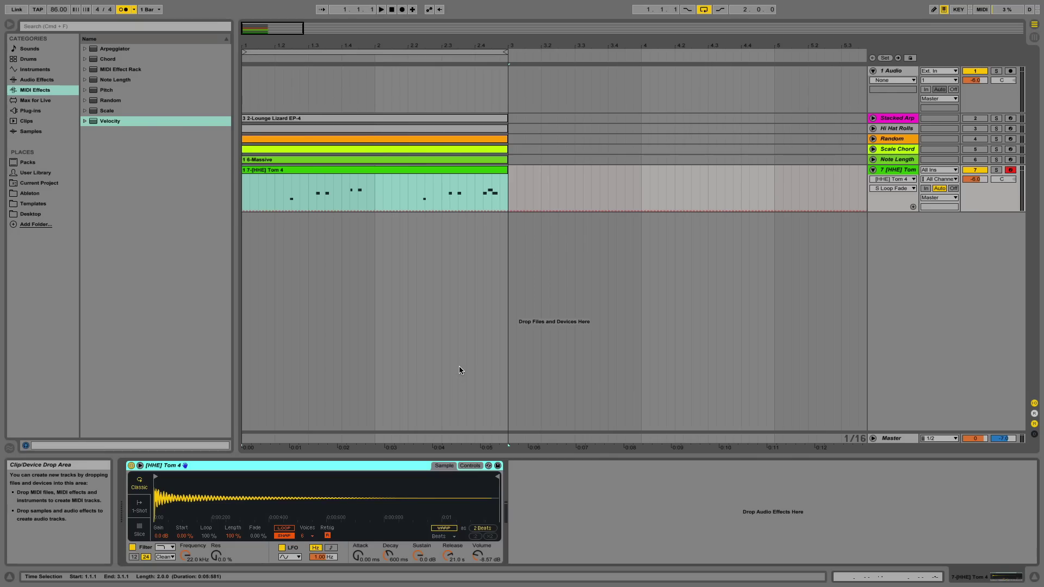
Step: Play the Tom 4 clip from the start of the arrangement
{"action": "left_click", "coordinate": [244, 194]}
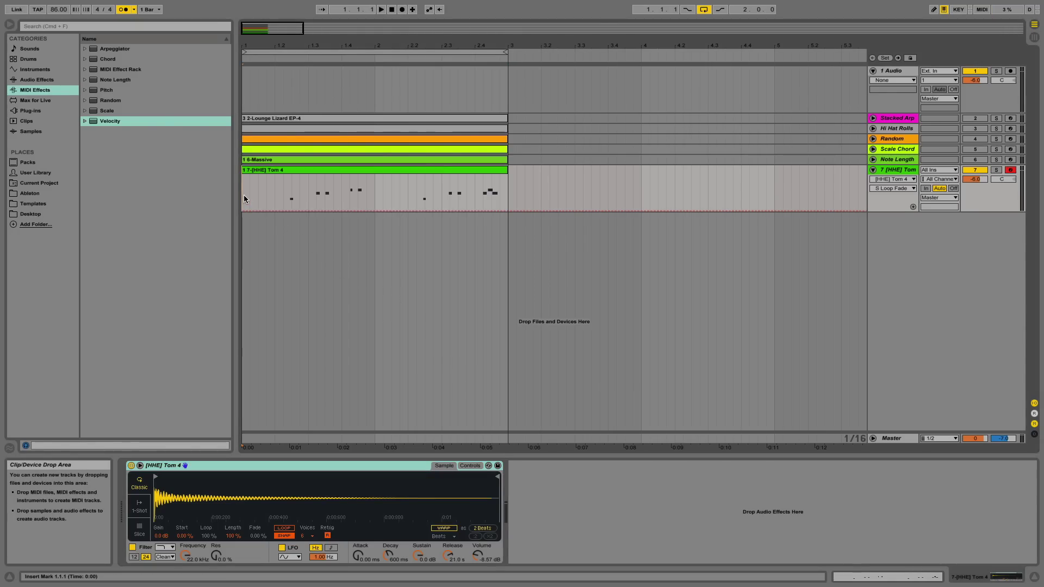
{"action": "key", "text": "space"}
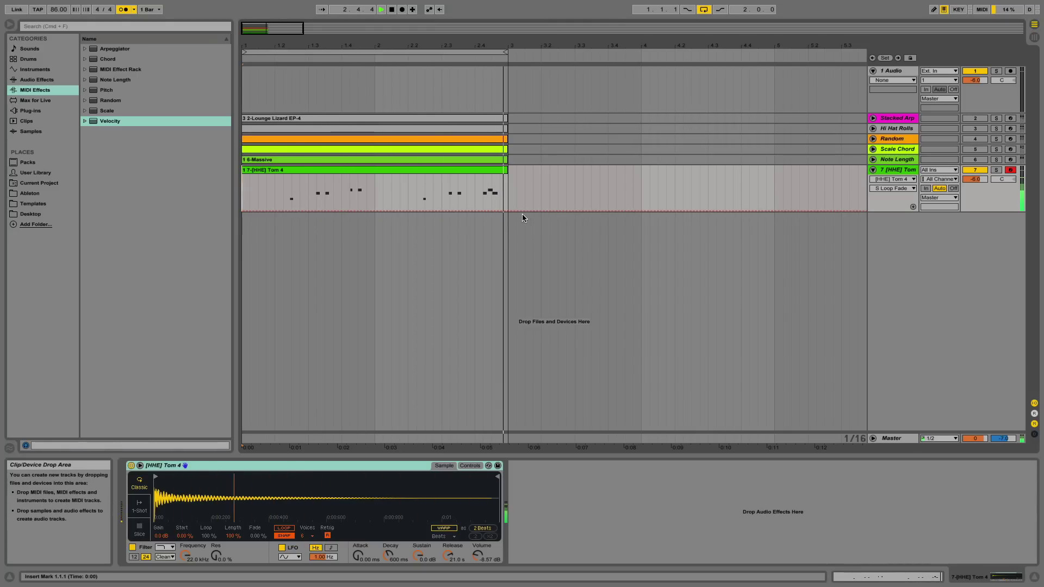
{"action": "key", "text": "space"}
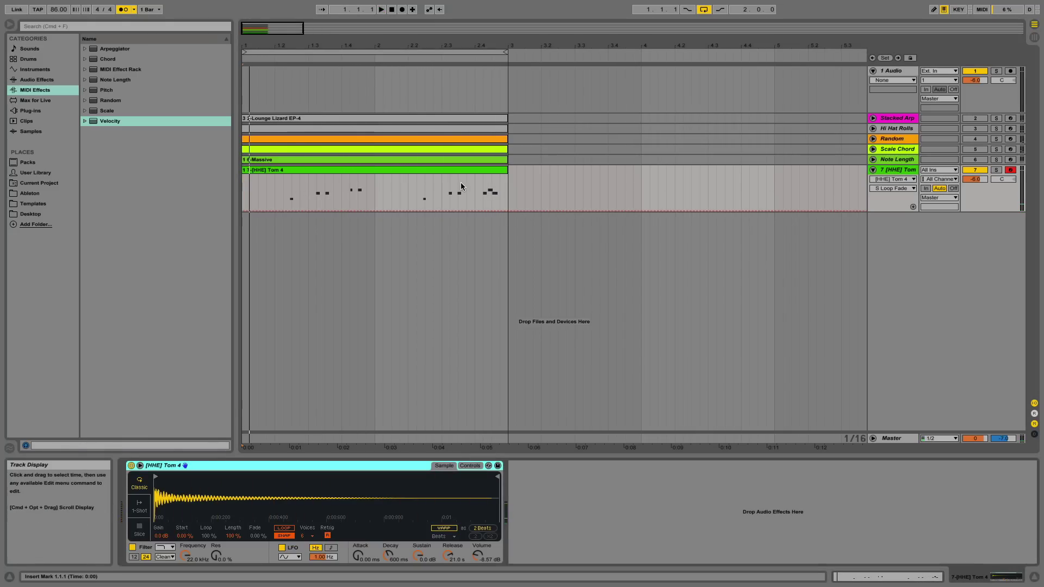
Step: Open the Tom 4 clip in the note editor and examine its notes and their velocities
{"action": "left_click", "coordinate": [465, 175]}
{"action": "double_click", "coordinate": [465, 175]}
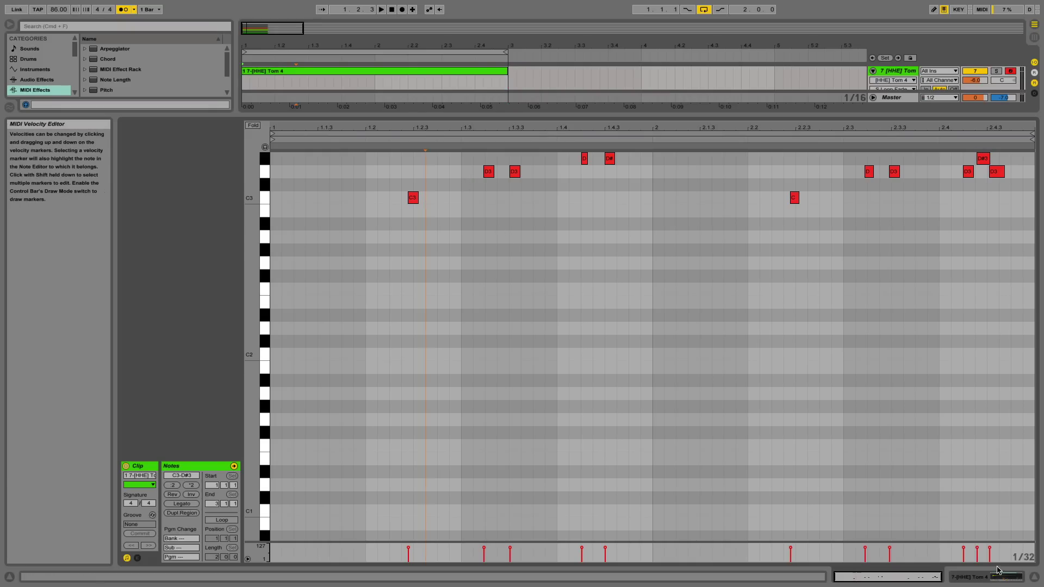
{"action": "left_click", "coordinate": [1033, 578]}
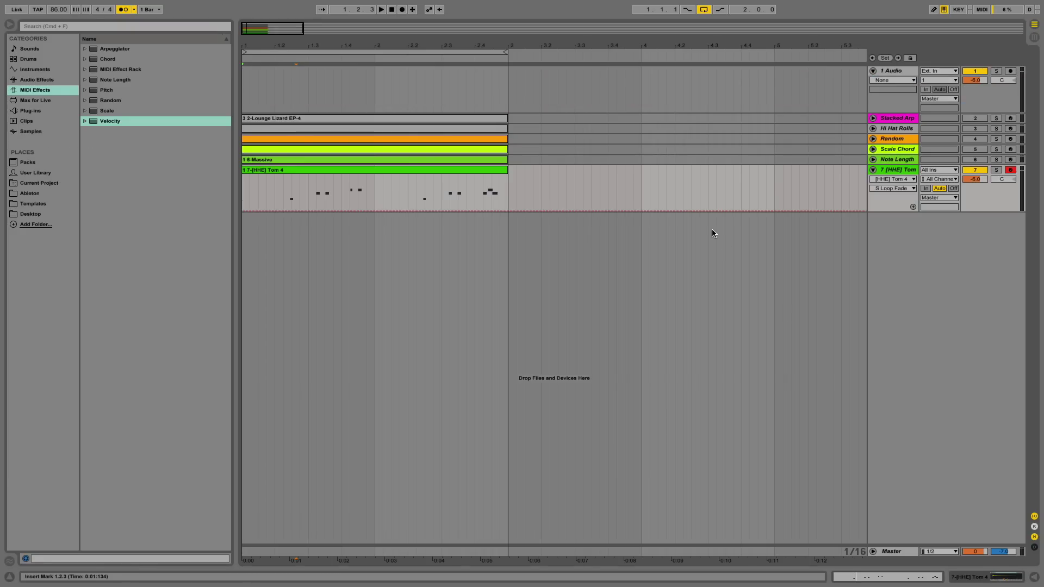
{"action": "double_click", "coordinate": [898, 172]}
{"action": "double_click", "coordinate": [386, 170]}
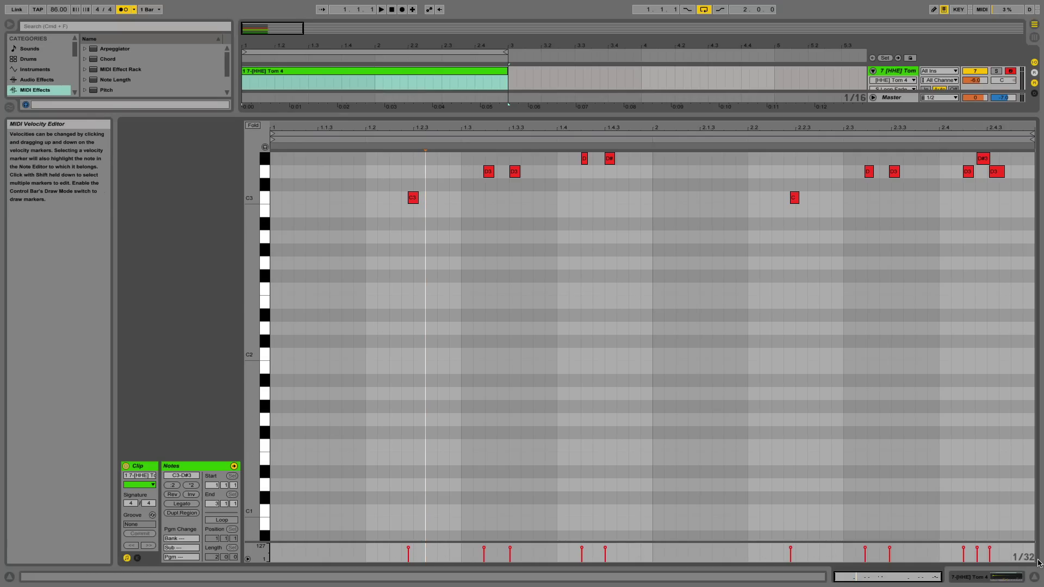
Step: Add a Velocity MIDI effect before the instrument on the Tom 4 track and set its Random amount to 23
{"action": "left_click", "coordinate": [1034, 577]}
{"action": "double_click", "coordinate": [898, 171]}
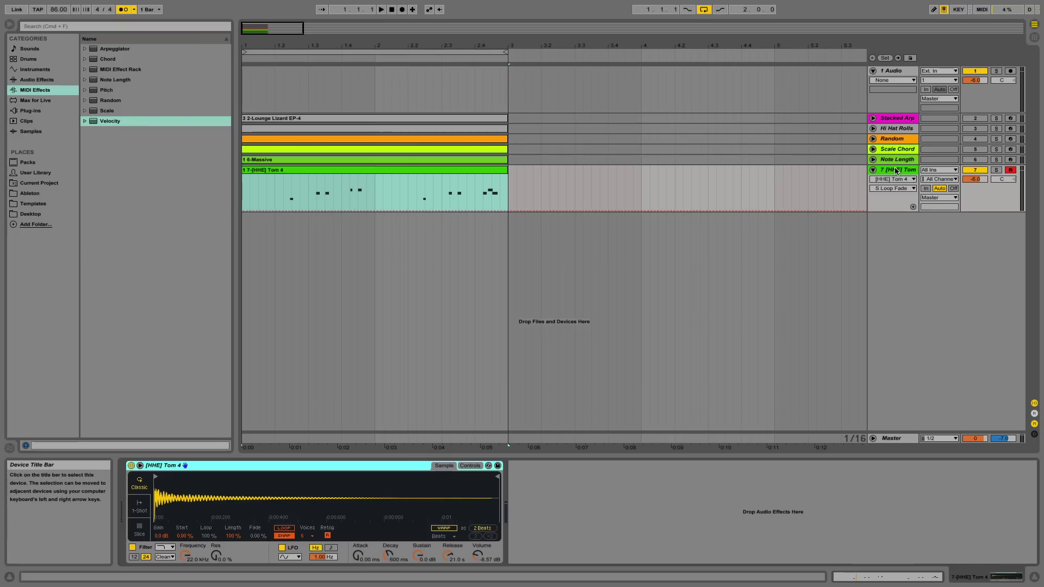
{"action": "left_click_drag", "start_coordinate": [110, 124], "coordinate": [133, 478]}
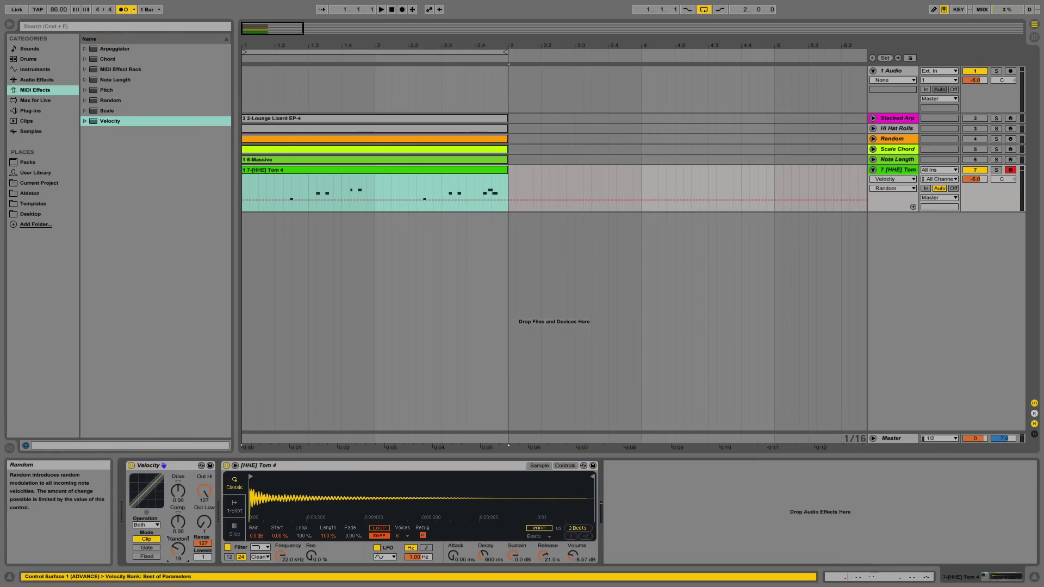
{"action": "mouse_move", "coordinate": [175, 555]}
{"action": "left_mouse_down"}
{"action": "mouse_move", "coordinate": [175, 535]}
{"action": "mouse_move", "coordinate": [175, 555]}
{"action": "left_mouse_up"}
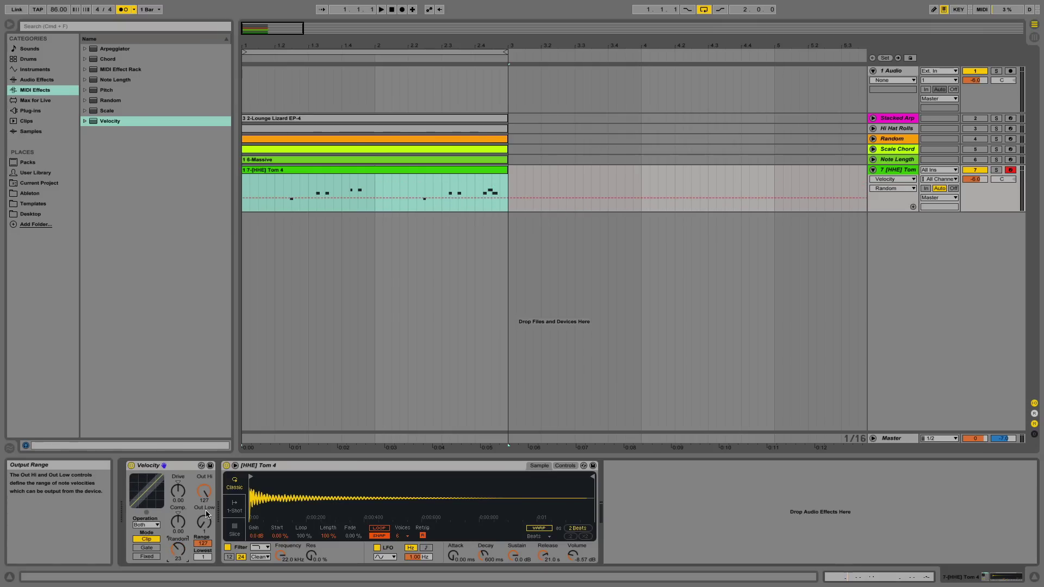
Step: Try different lower output limits on the Tom 4 track's Velocity effect, ending with Out Low at 51
{"action": "mouse_move", "coordinate": [204, 523]}
{"action": "left_mouse_down"}
{"action": "mouse_move", "coordinate": [204, 503]}
{"action": "mouse_move", "coordinate": [204, 531]}
{"action": "left_mouse_up"}
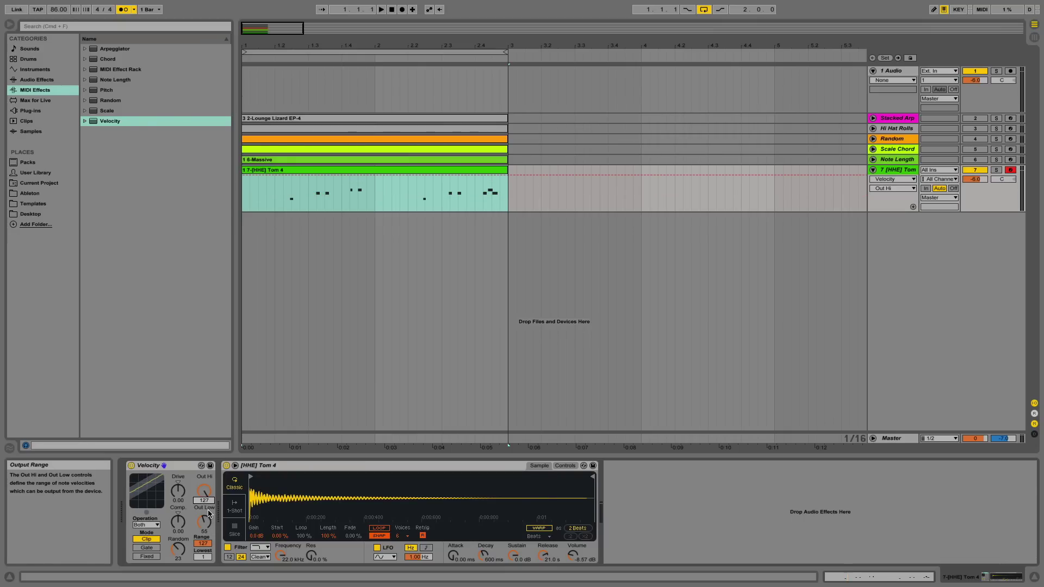
{"action": "left_click_drag", "start_coordinate": [204, 524], "coordinate": [202, 527]}
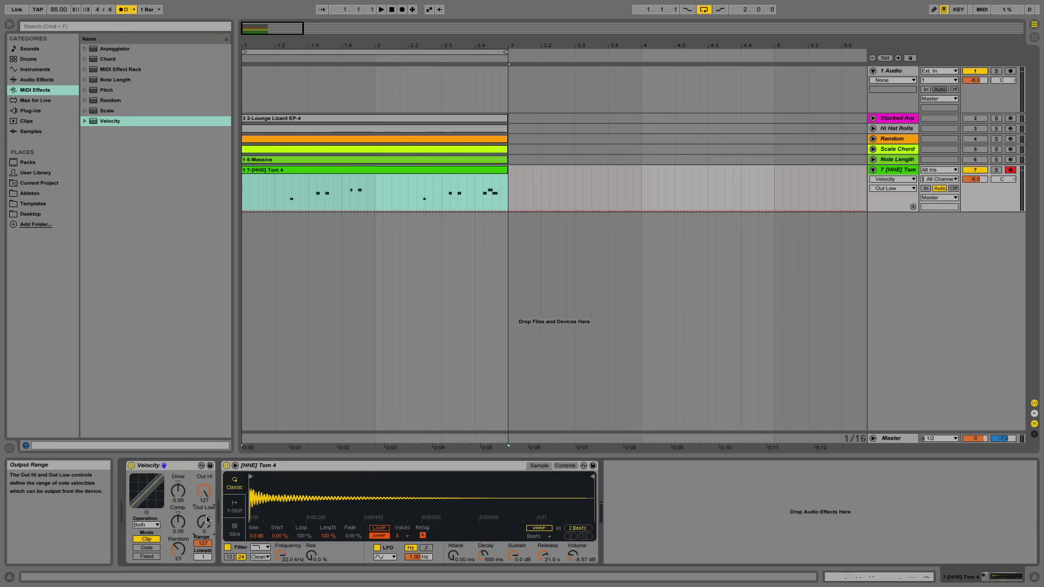
{"action": "mouse_move", "coordinate": [202, 531]}
{"action": "left_mouse_down"}
{"action": "mouse_move", "coordinate": [202, 506]}
{"action": "mouse_move", "coordinate": [203, 535]}
{"action": "left_mouse_up"}
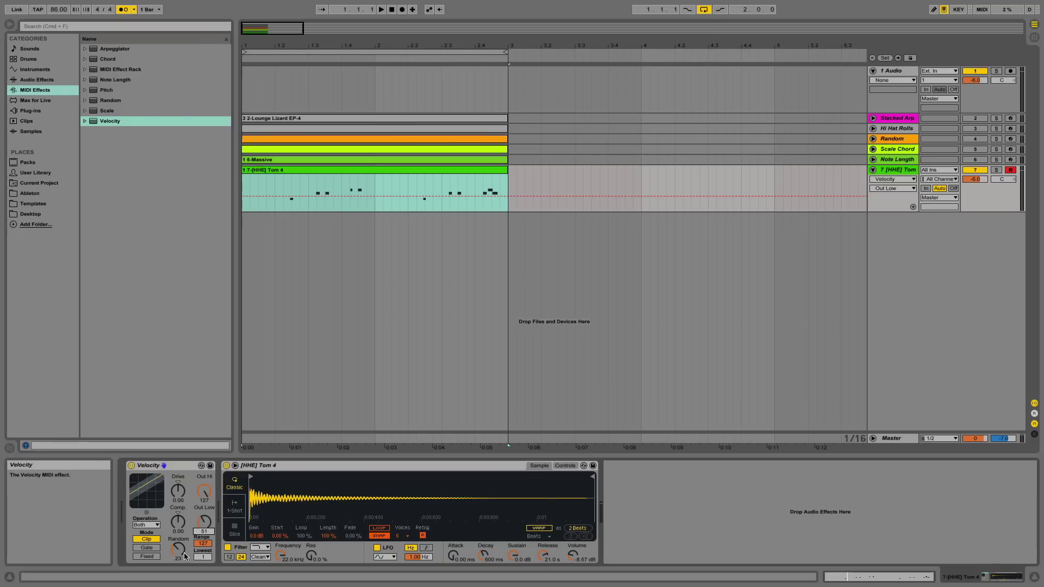
Step: Play the Tom 4 clip while fine-tuning its Velocity effect to Out Low 50 and Random 23
{"action": "key", "text": "space"}
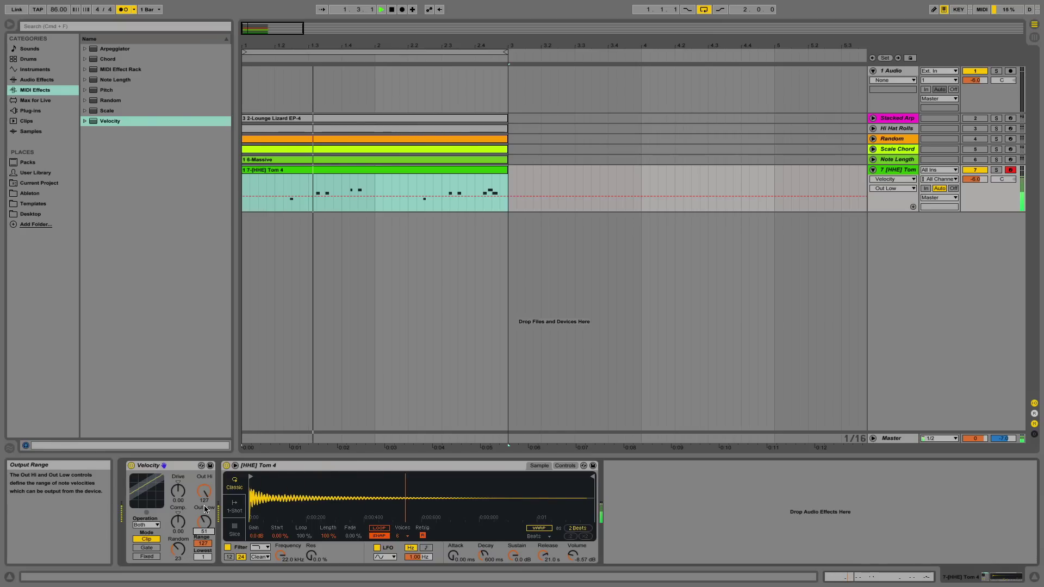
{"action": "left_click", "coordinate": [178, 550]}
{"action": "left_click_drag", "start_coordinate": [177, 550], "coordinate": [178, 548]}
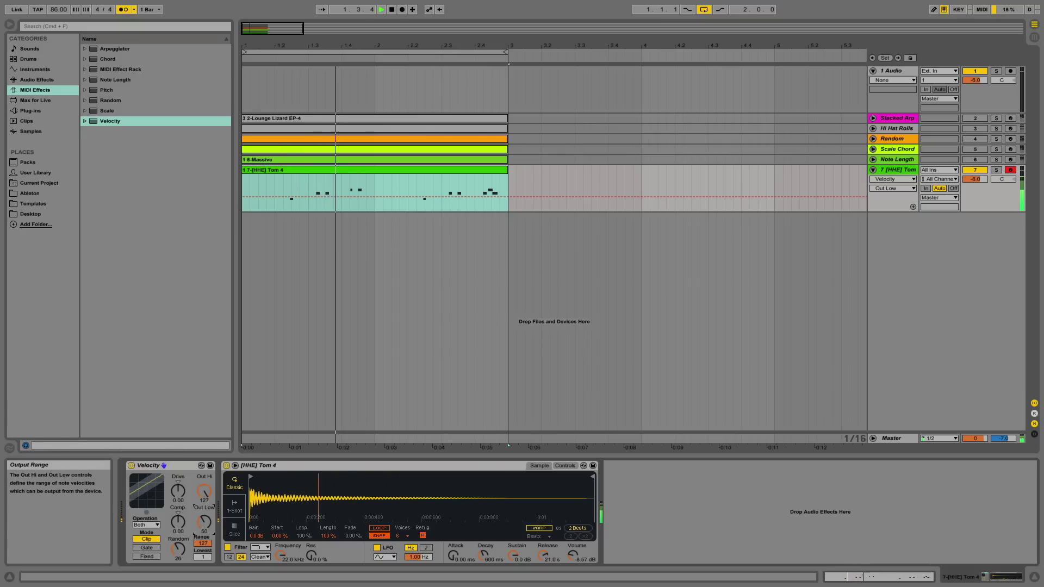
{"action": "left_click_drag", "start_coordinate": [177, 550], "coordinate": [178, 557]}
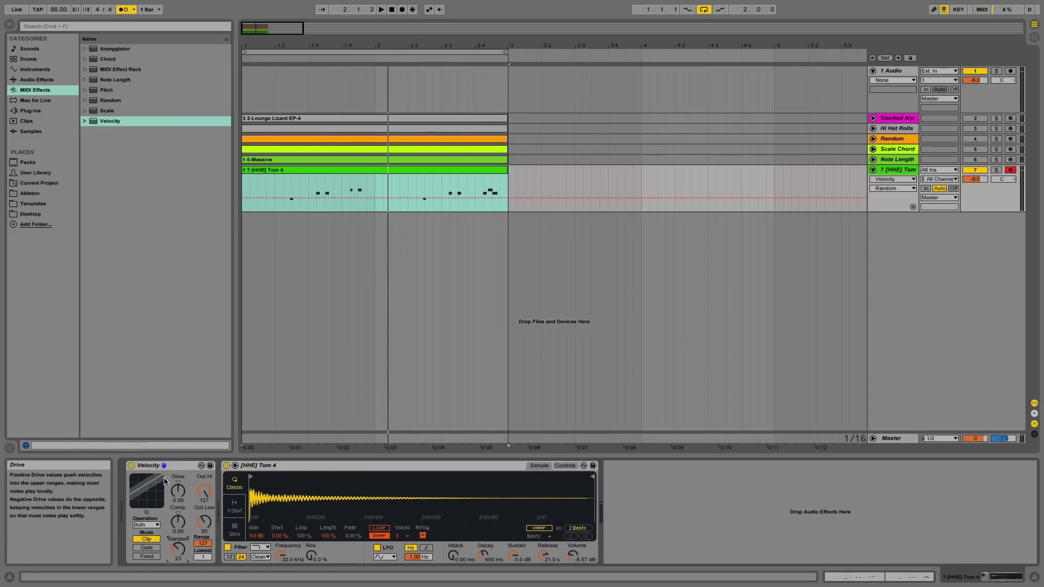
Step: Copy the Velocity effect to the soloed Hi Hat Rolls track and place it after the rack's Arpeggiator
{"action": "left_click", "coordinate": [176, 466]}
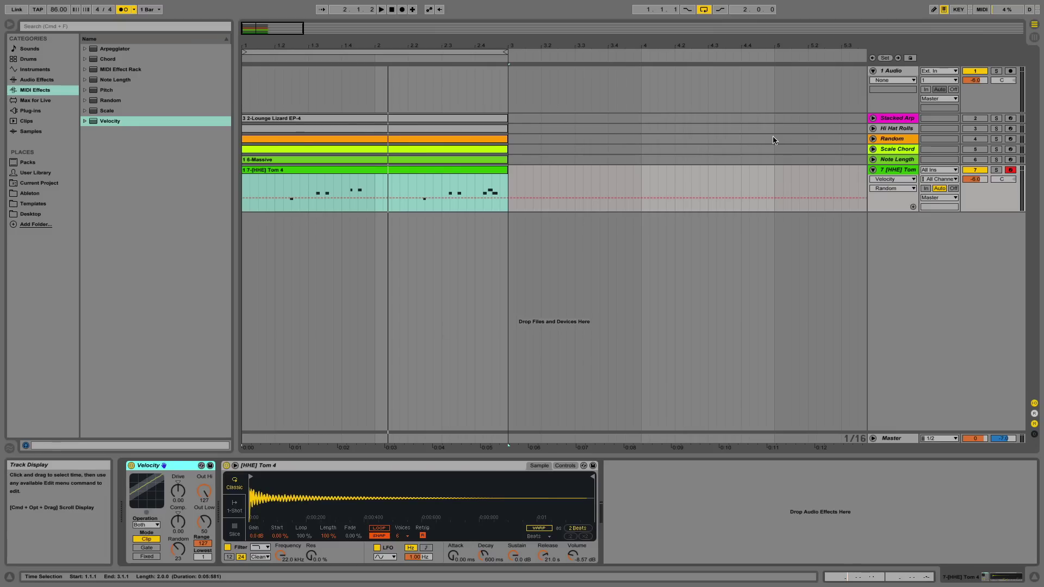
{"action": "left_click", "coordinate": [897, 129]}
{"action": "left_click", "coordinate": [996, 128]}
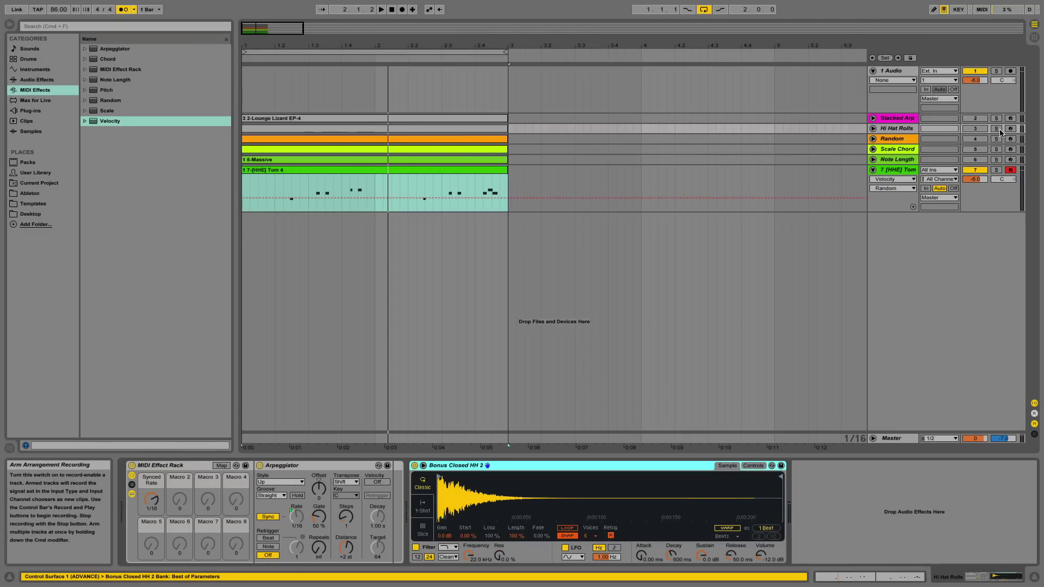
{"action": "left_click", "coordinate": [825, 477]}
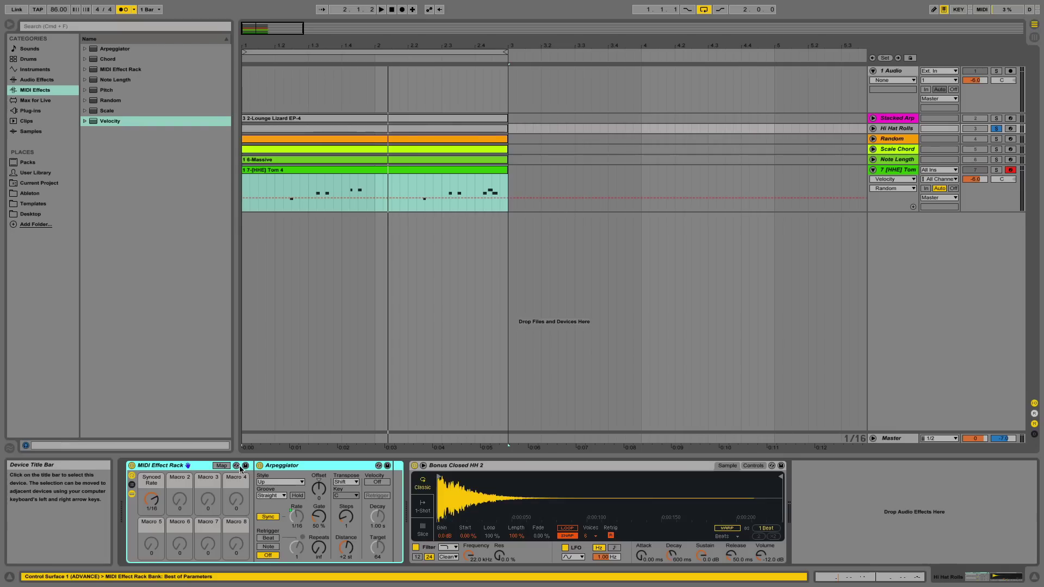
{"action": "left_click", "coordinate": [253, 491]}
{"action": "key", "text": "super+v"}
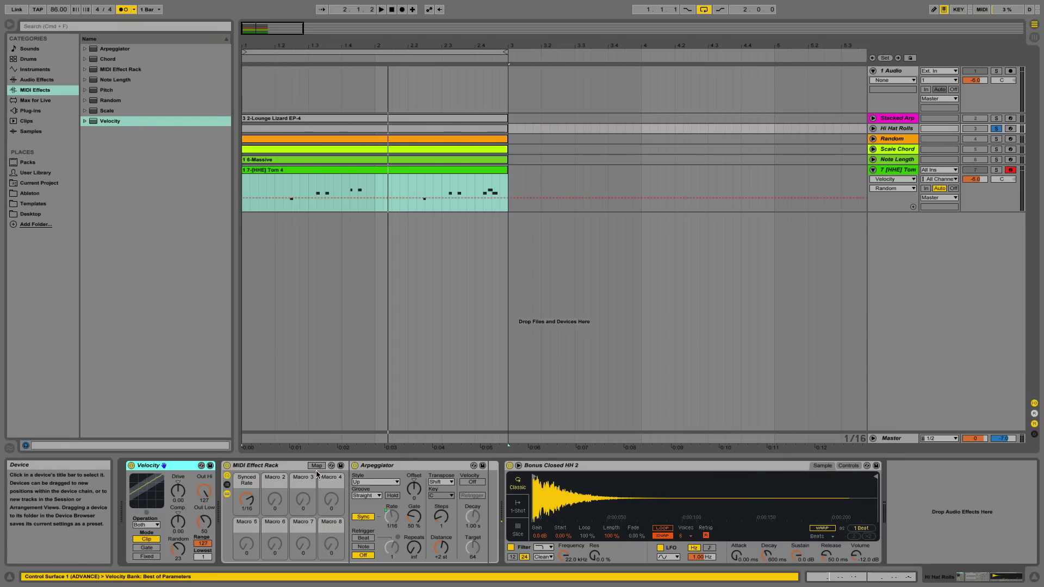
{"action": "left_click_drag", "start_coordinate": [341, 493], "coordinate": [462, 488]}
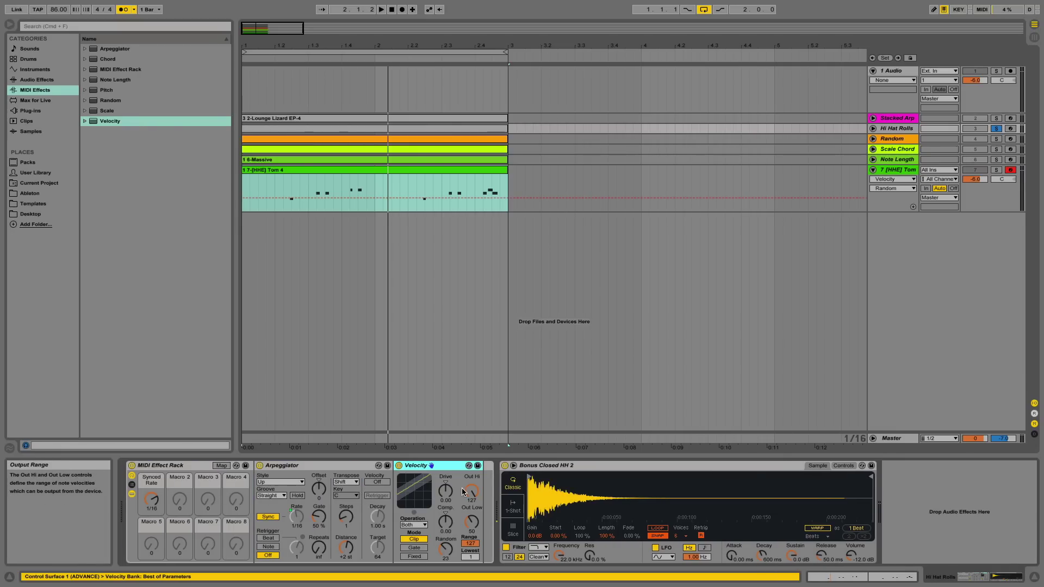
Step: Play the hi-hats without the metronome and set their Velocity effect to Random 40 and Out Low 41
{"action": "key", "text": "space"}
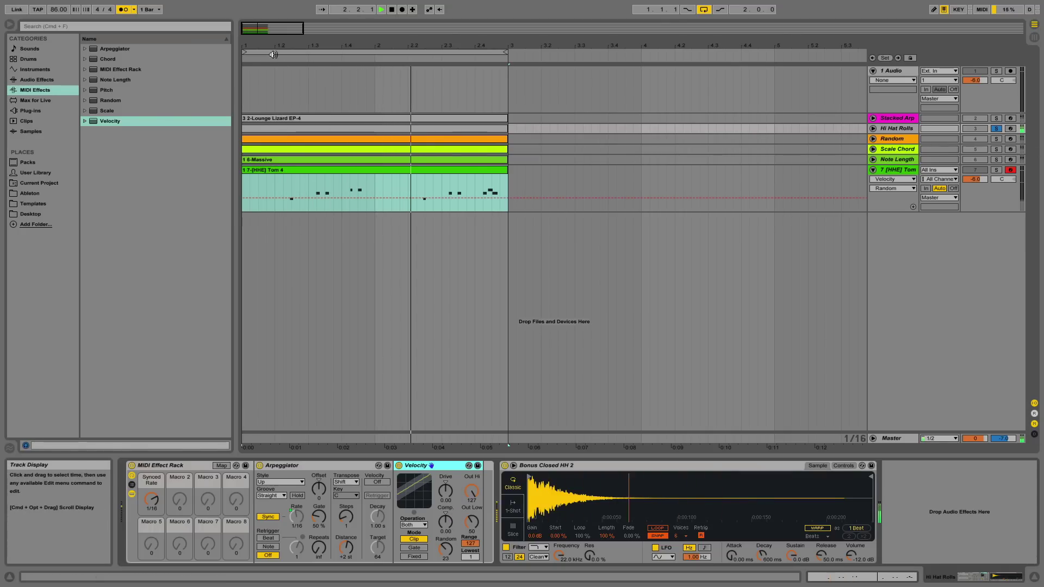
{"action": "left_click", "coordinate": [122, 10]}
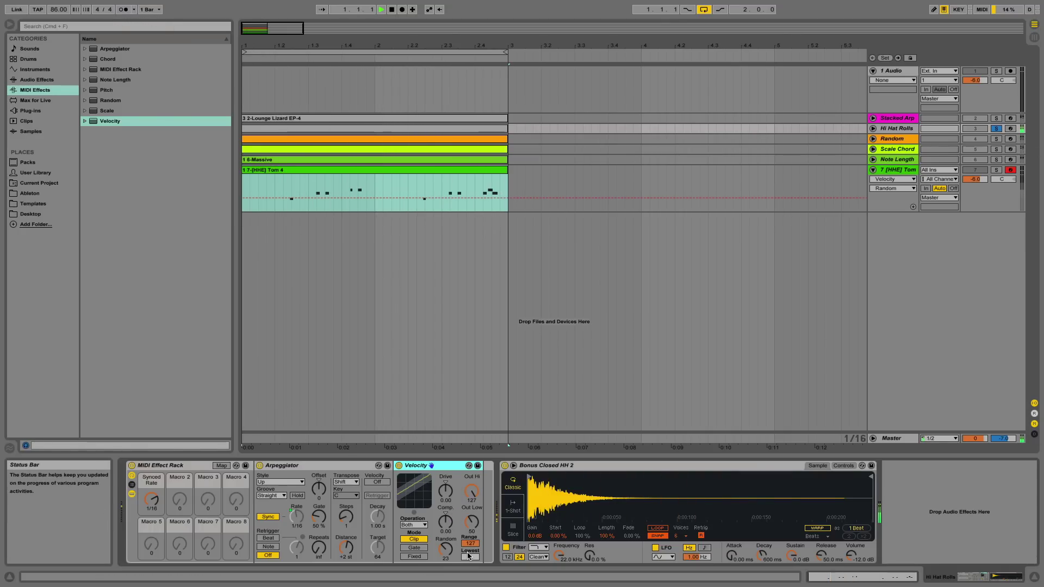
{"action": "left_click_drag", "start_coordinate": [445, 550], "coordinate": [471, 504]}
{"action": "key", "text": "space"}
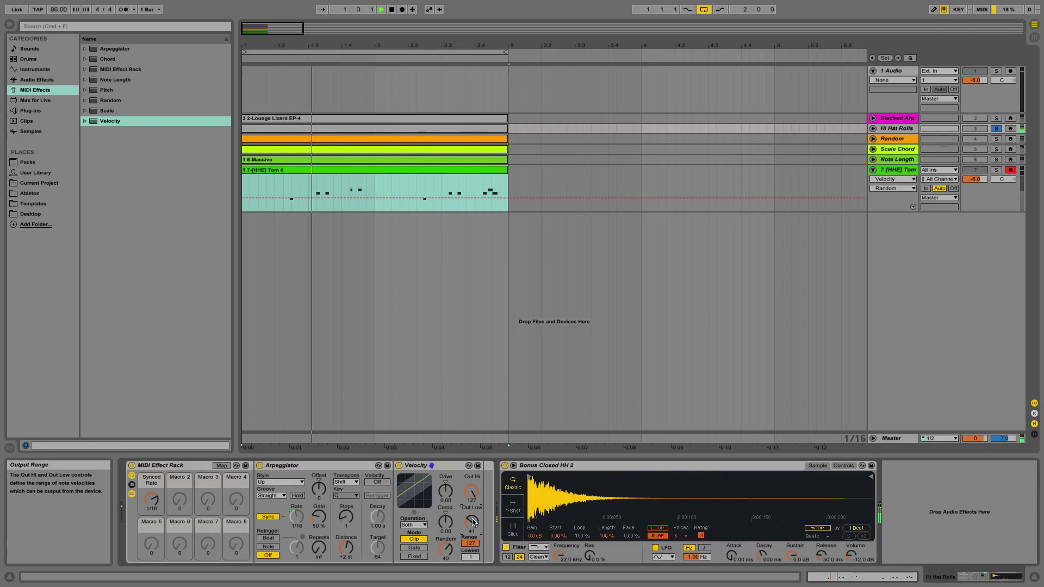
{"action": "key", "text": "space"}
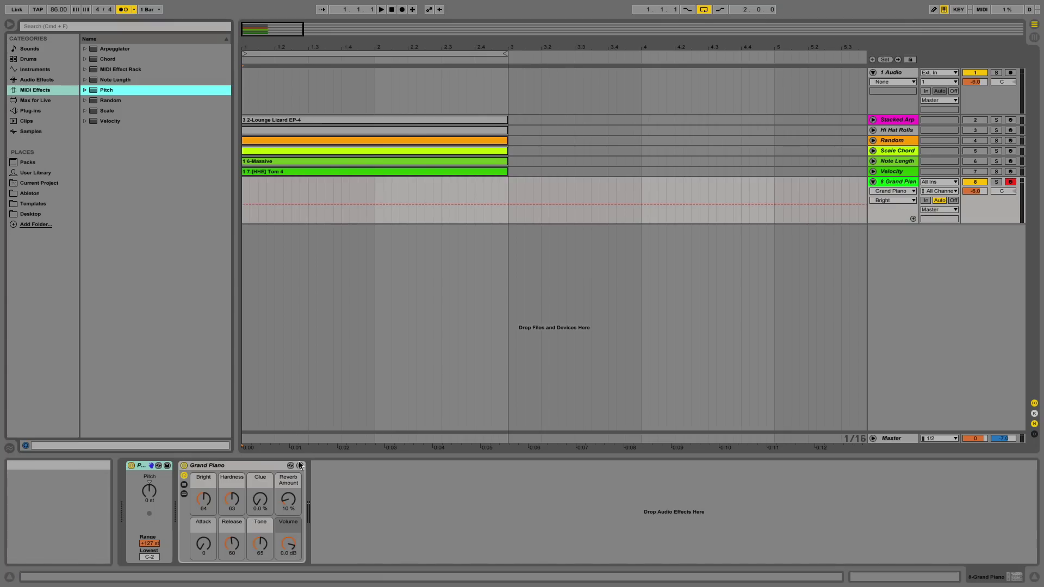
Step: Record a rising note run on the Grand Piano track and trim the clip to end at bar 2
{"action": "left_click", "coordinate": [190, 471]}
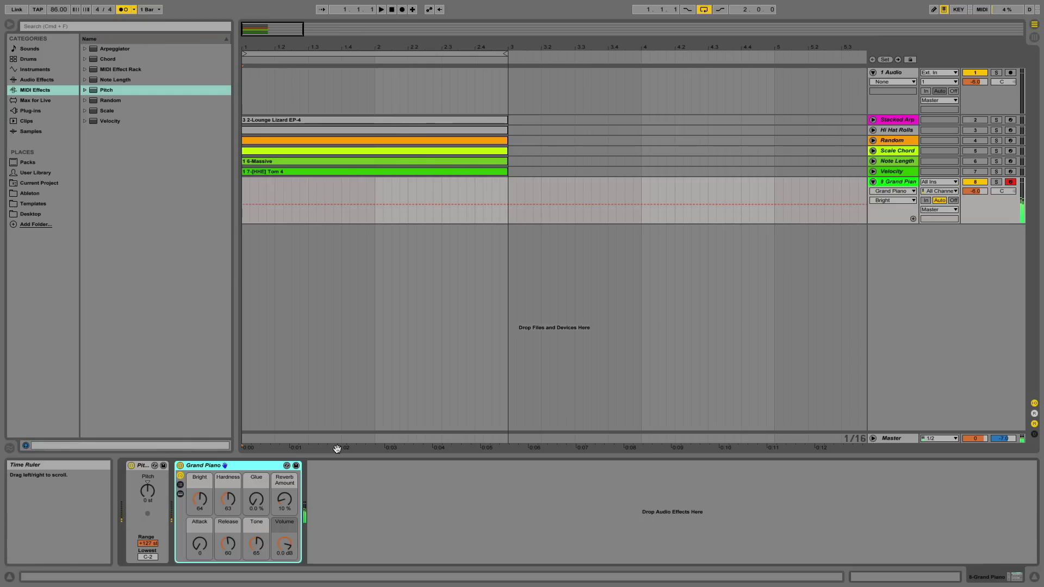
{"action": "left_click", "coordinate": [402, 9]}
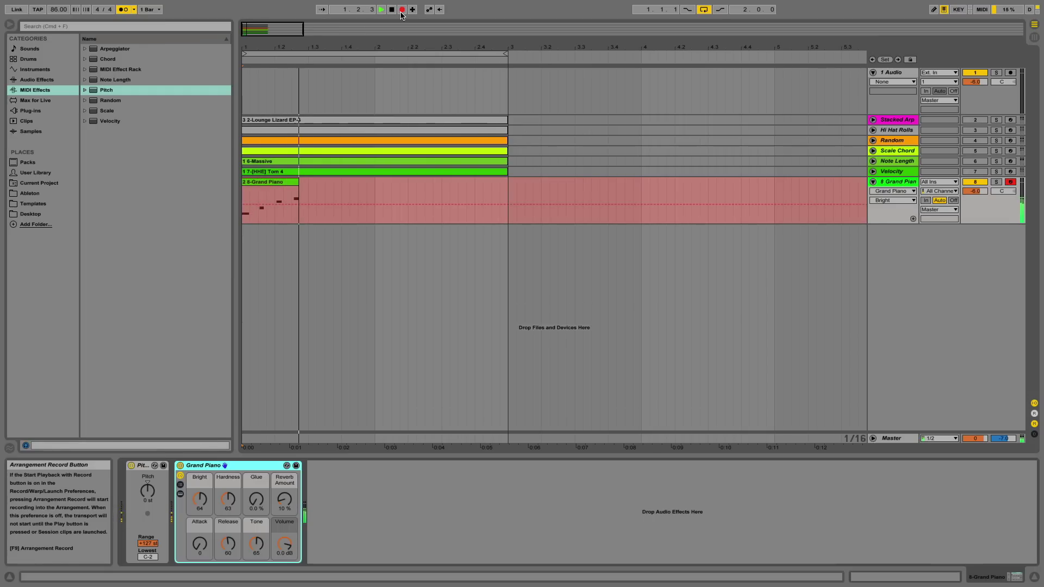
{"action": "key", "text": "space"}
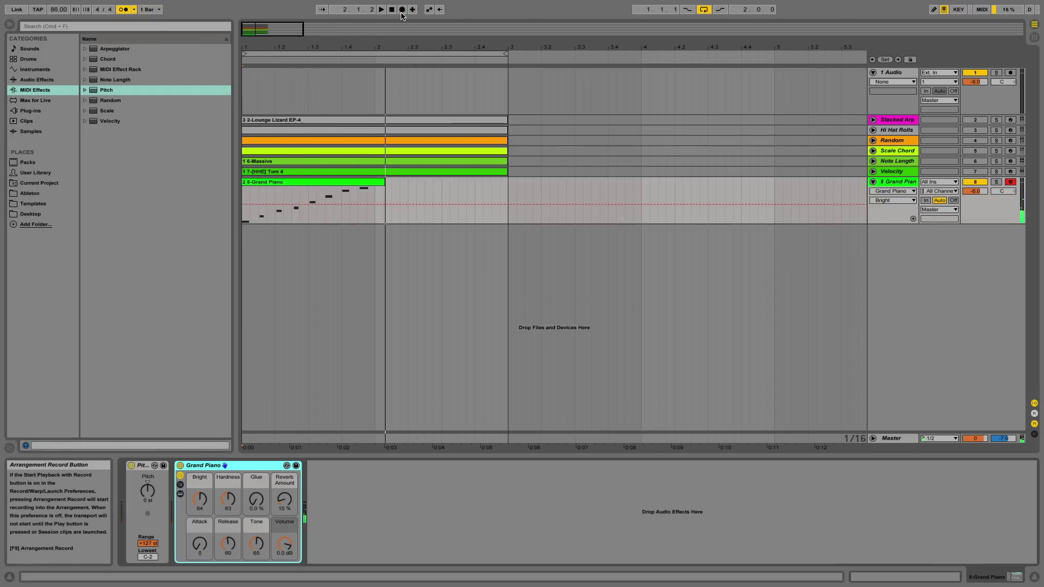
{"action": "left_click_drag", "start_coordinate": [384, 183], "coordinate": [375, 183]}
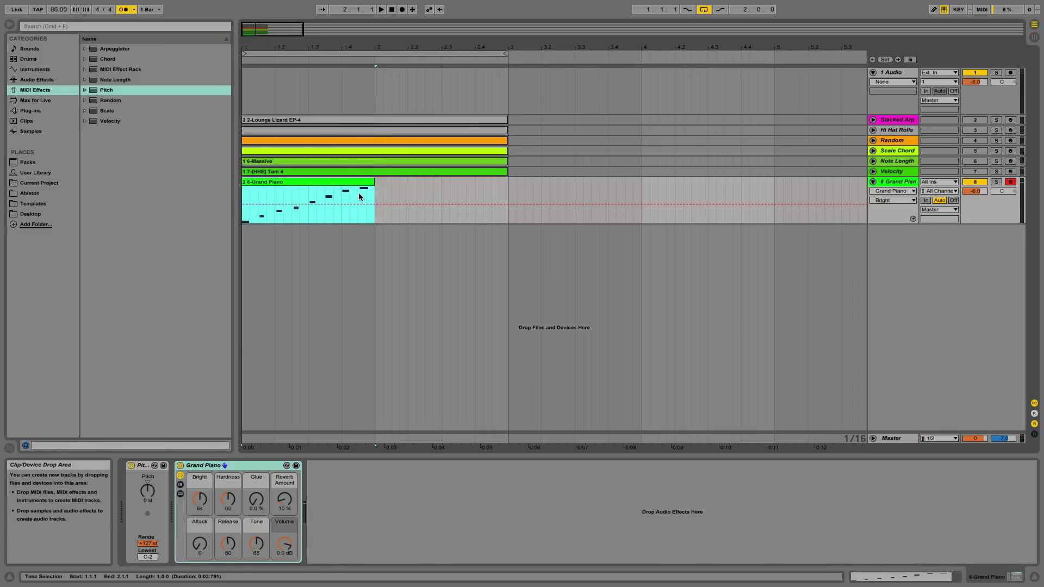
Step: Audition the Grand Piano track's Pitch effect, raising it to +1 st and lowering it in semitone steps
{"action": "left_click", "coordinate": [147, 492]}
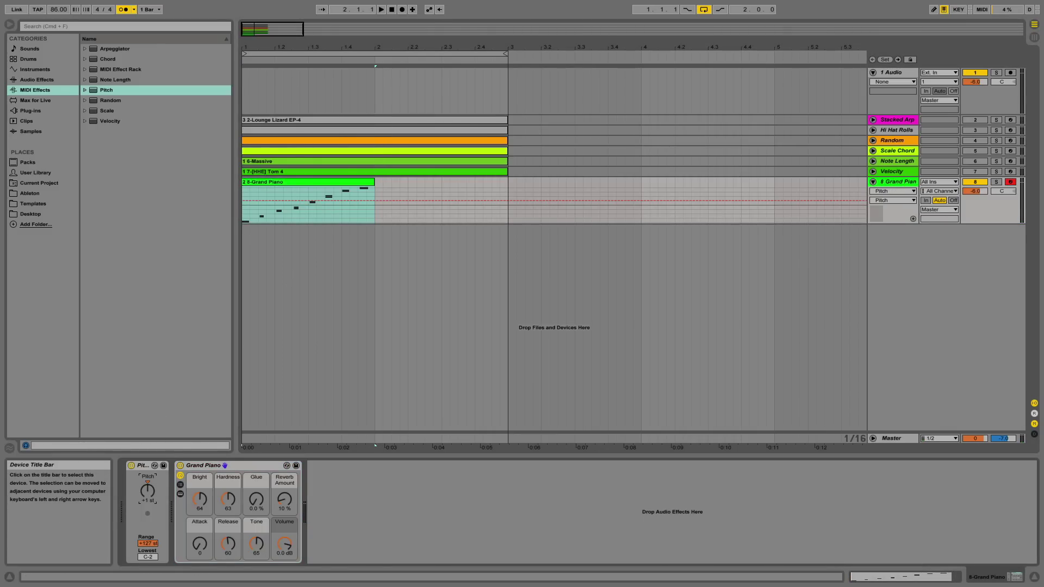
{"action": "key", "text": "space"}
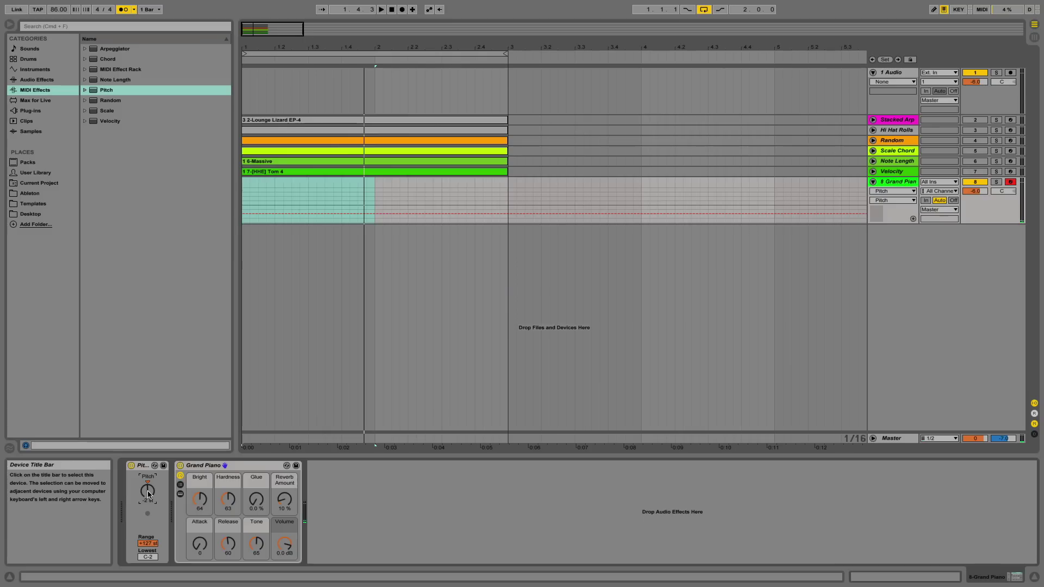
{"action": "key", "text": "Down"}
{"action": "key", "text": "Down"}
{"action": "left_click", "coordinate": [145, 468]}
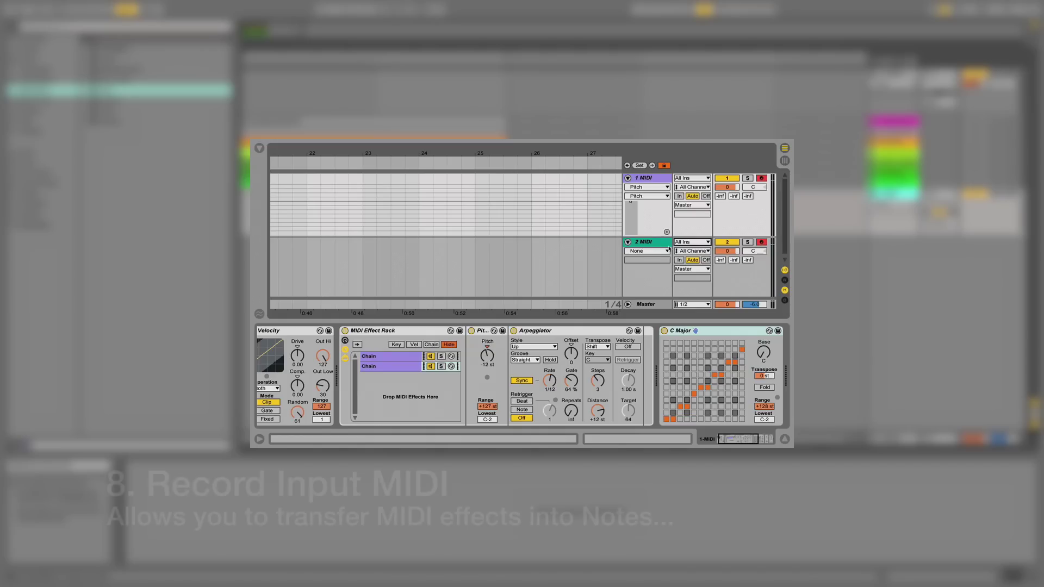
Step: Set the second MIDI track's input to 1-MIDI and start arrangement recording
{"action": "left_click", "coordinate": [692, 251]}
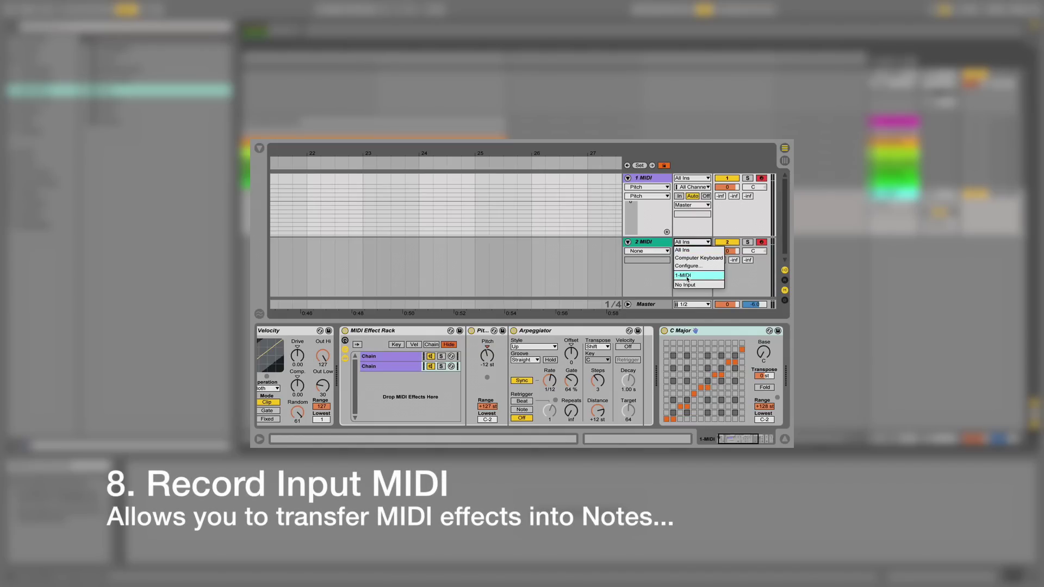
{"action": "left_click", "coordinate": [688, 279]}
{"action": "key", "text": "F9"}
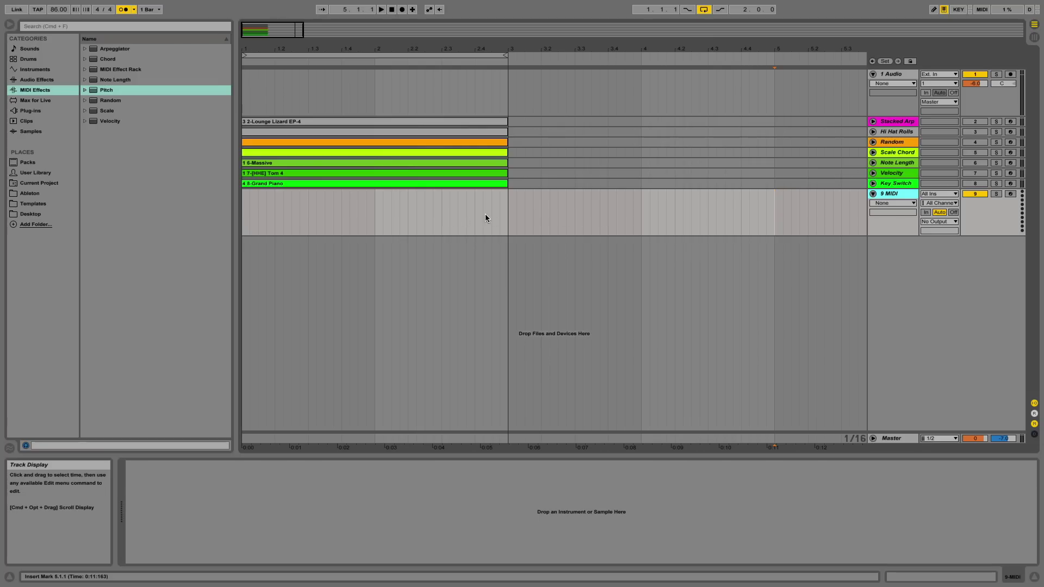
Step: Unfold the Stacked Arps track and examine the Arpeggiator settings in each chain of its MIDI Effect Rack
{"action": "left_click", "coordinate": [509, 217]}
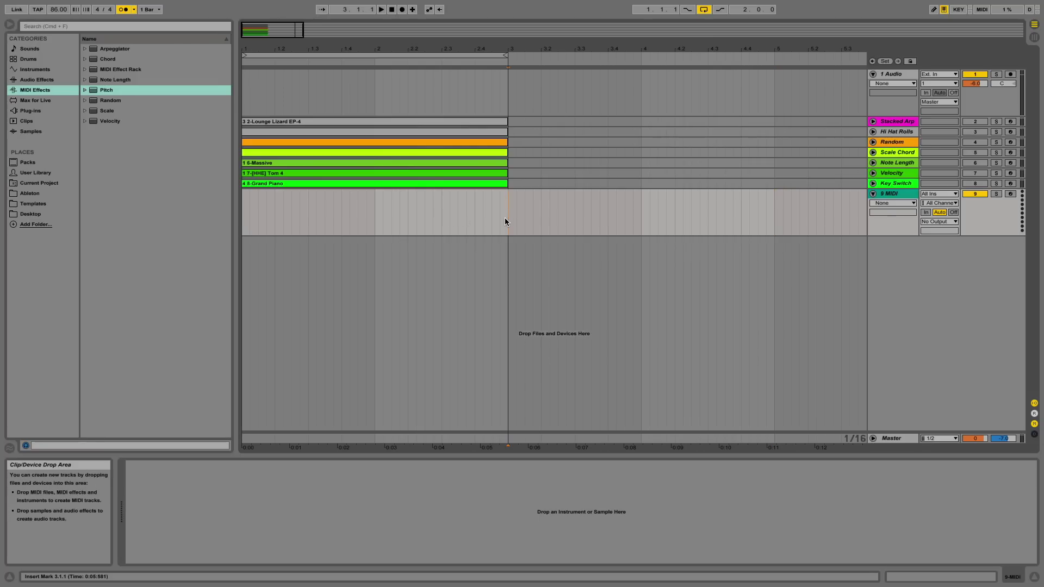
{"action": "left_click", "coordinate": [873, 121]}
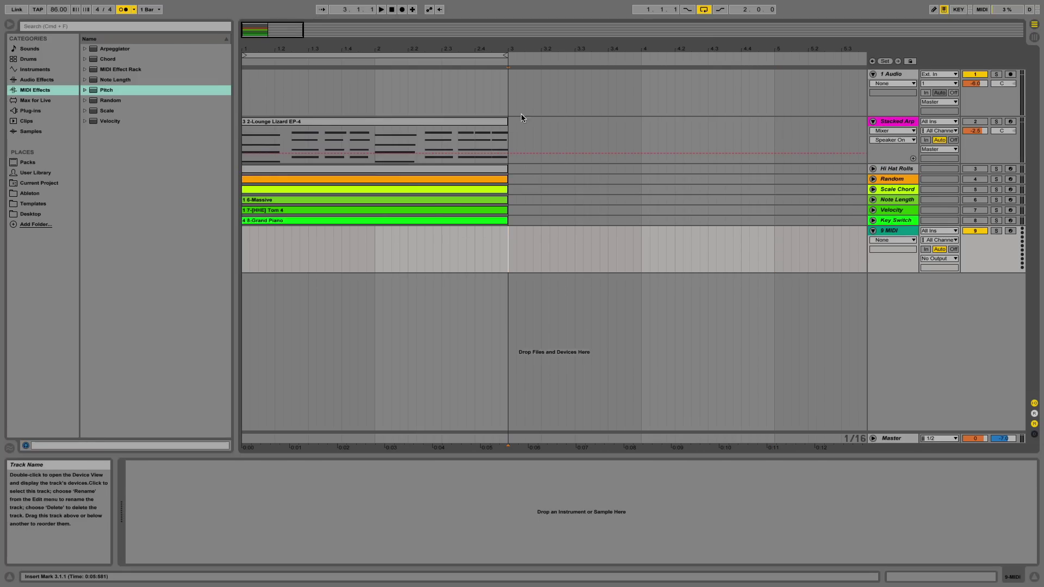
{"action": "left_click", "coordinate": [893, 120]}
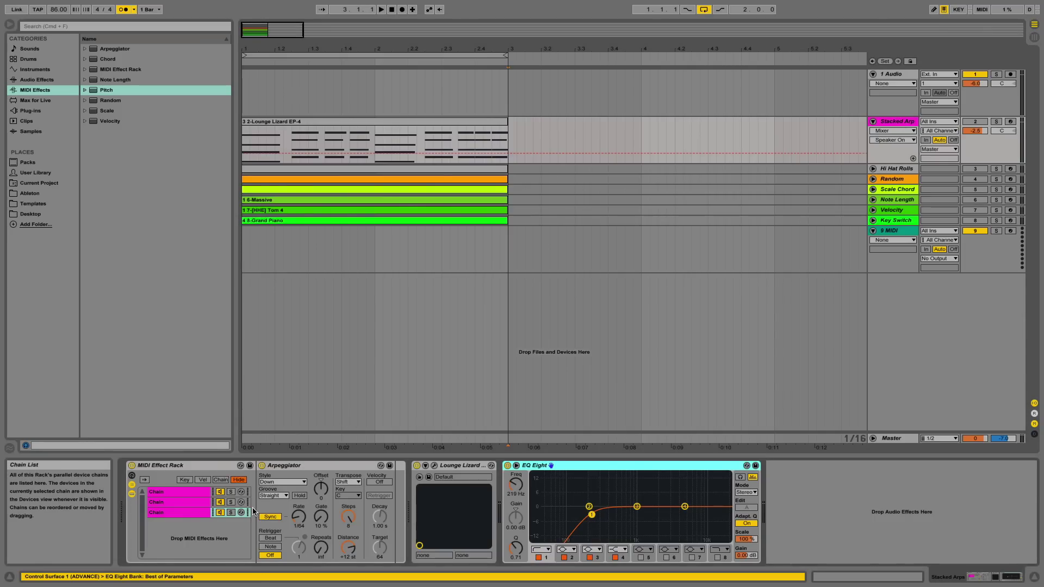
{"action": "left_click", "coordinate": [167, 492]}
{"action": "left_click", "coordinate": [170, 503]}
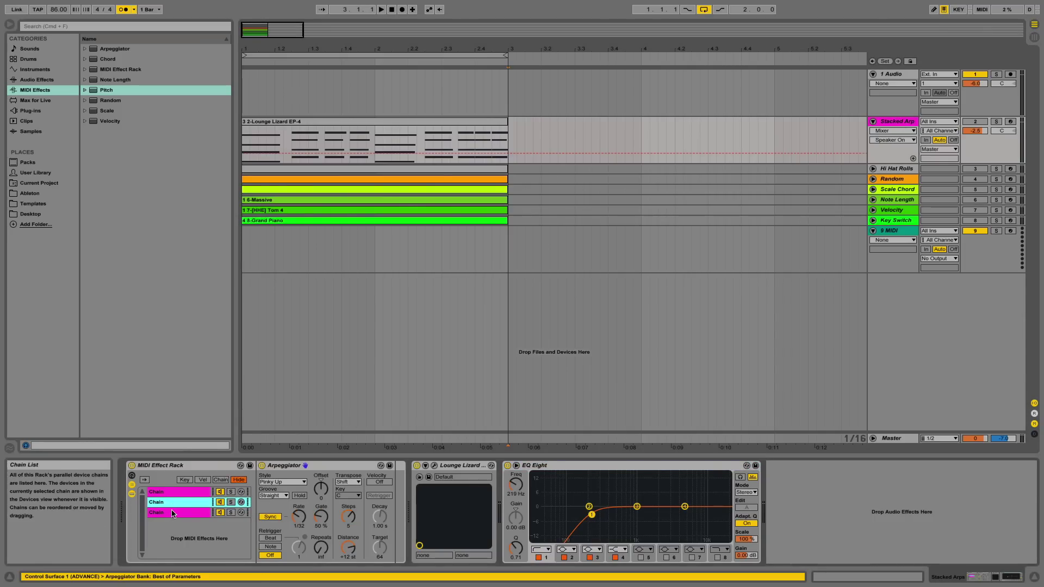
{"action": "left_click", "coordinate": [172, 513]}
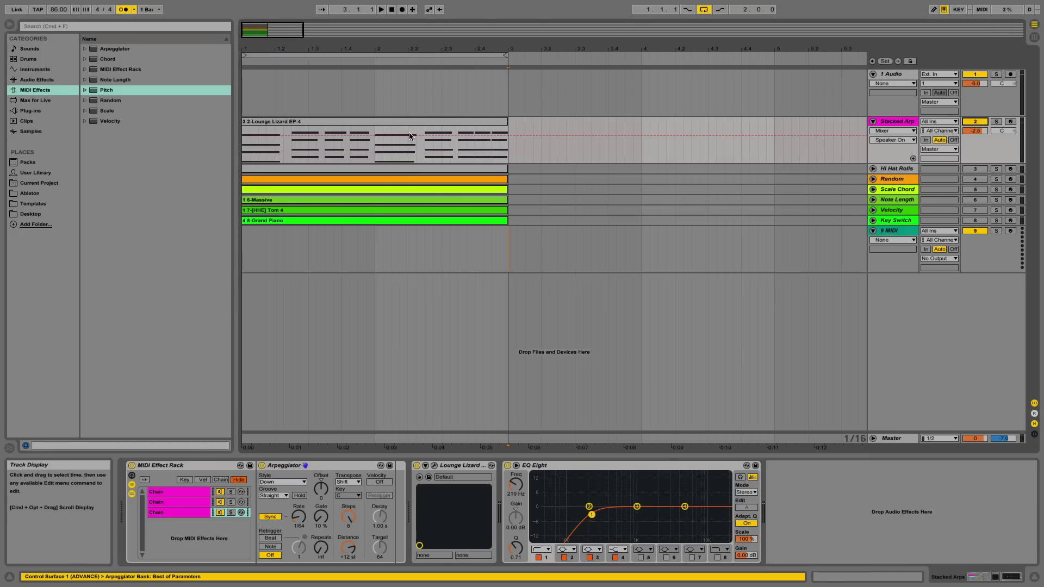
Step: Play the Lounge Lizard EP clip on the Stacked Arps track and open it in the note editor
{"action": "left_click", "coordinate": [419, 122]}
{"action": "key", "text": "space"}
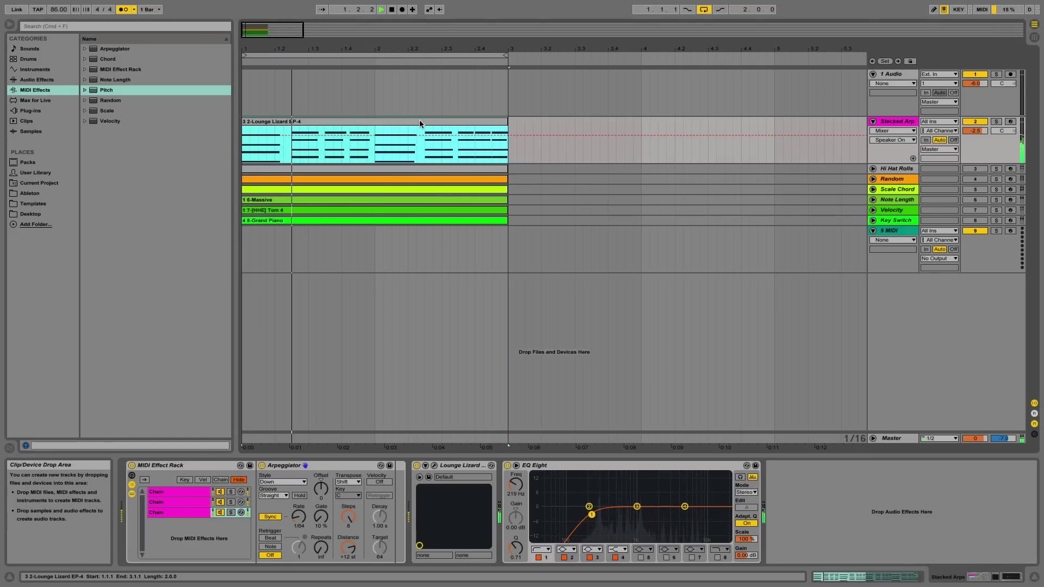
{"action": "key", "text": "space"}
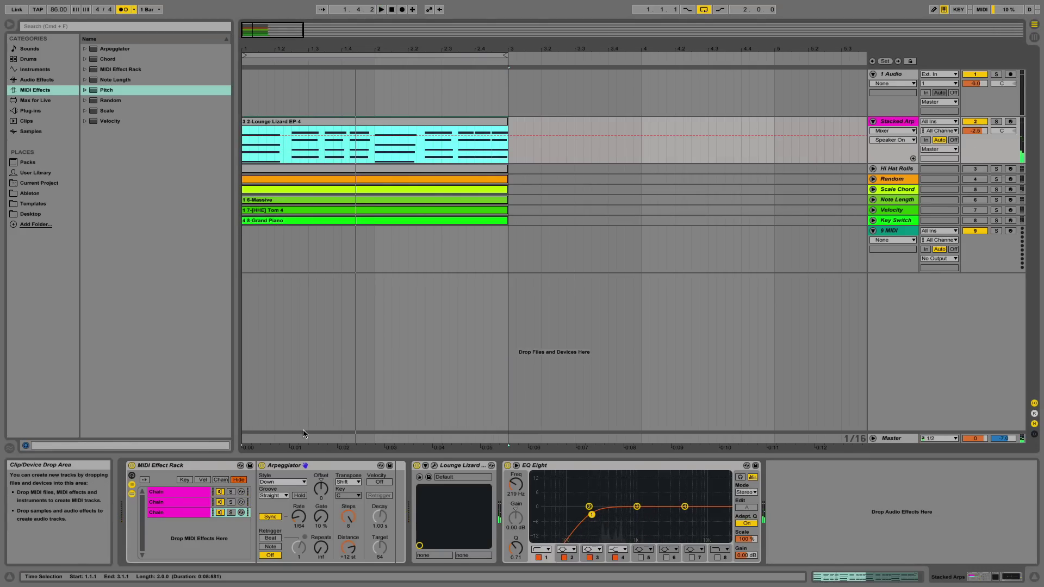
{"action": "double_click", "coordinate": [364, 122]}
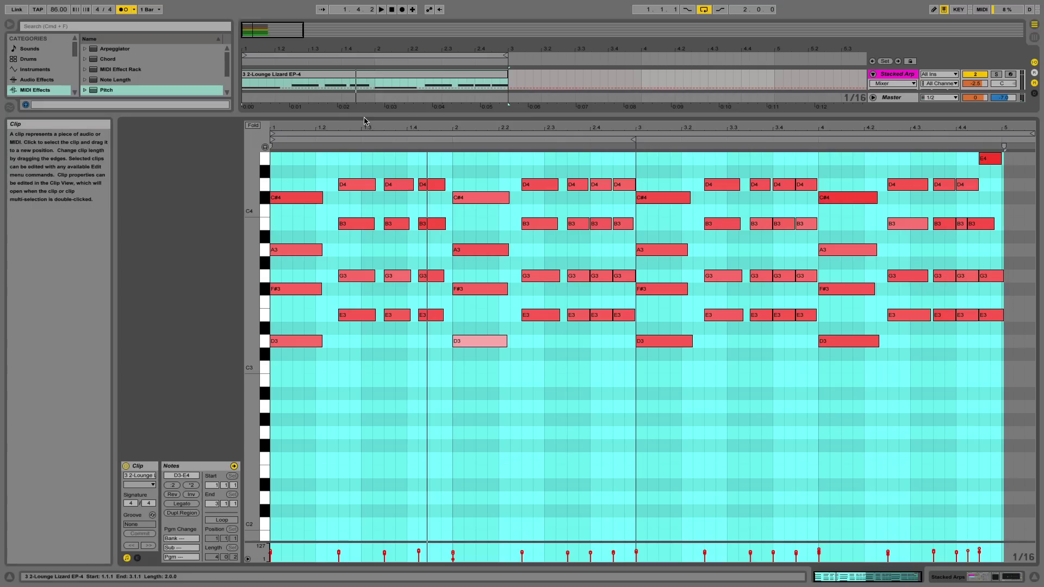
Step: Look over the chord notes in the Lounge Lizard EP clip and close the note editor
{"action": "left_click", "coordinate": [433, 332]}
{"action": "left_click_drag", "start_coordinate": [297, 174], "coordinate": [617, 432]}
{"action": "key", "text": "super+alt+l"}
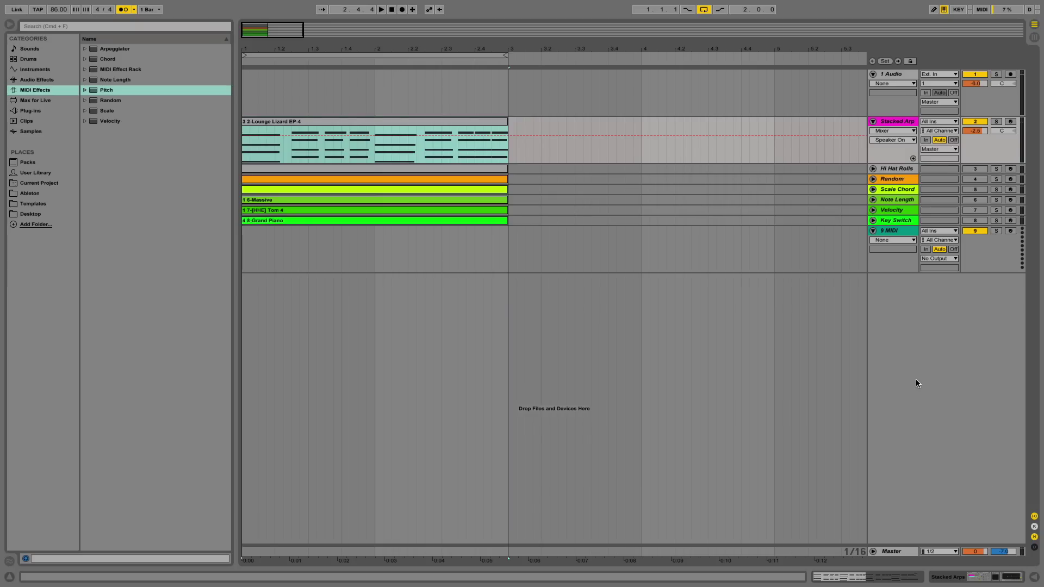
Step: Set the 9 MIDI track's MIDI input to Stacked Arps and select the 9 MIDI track
{"action": "left_click", "coordinate": [943, 232]}
{"action": "left_click", "coordinate": [943, 232]}
{"action": "left_click", "coordinate": [943, 233]}
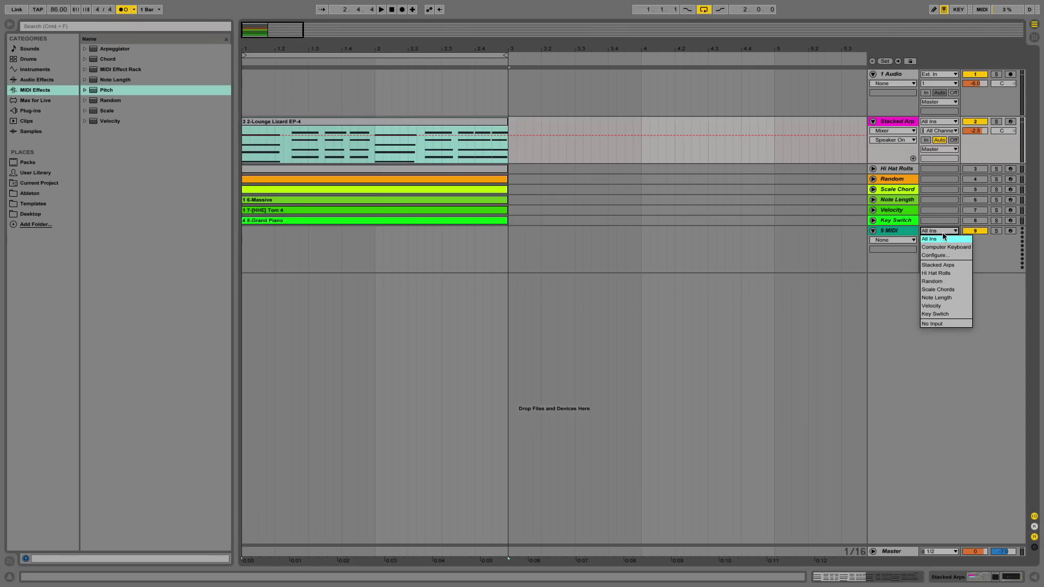
{"action": "left_click", "coordinate": [947, 266]}
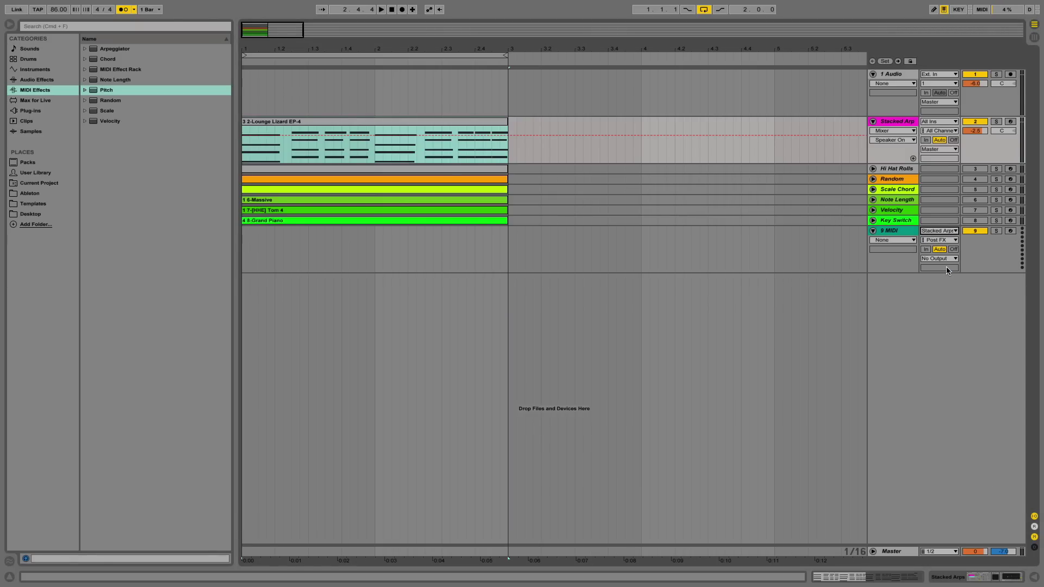
{"action": "left_click", "coordinate": [948, 229]}
{"action": "left_click", "coordinate": [949, 229]}
{"action": "left_click", "coordinate": [895, 229]}
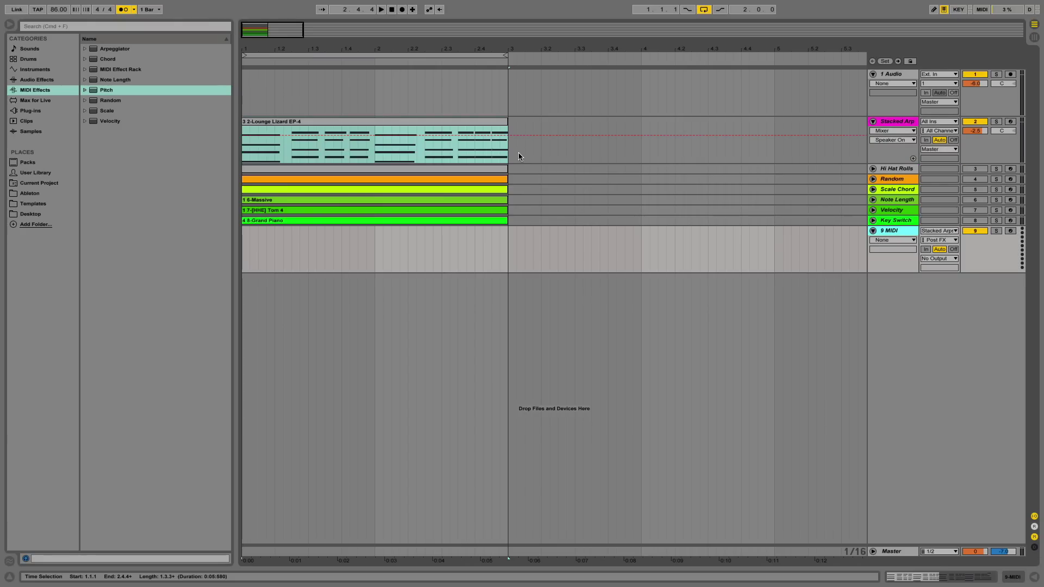
Step: Show the Stacked Arps track's device chain to review its effect rack and instrument, and hide it again
{"action": "left_click", "coordinate": [493, 126]}
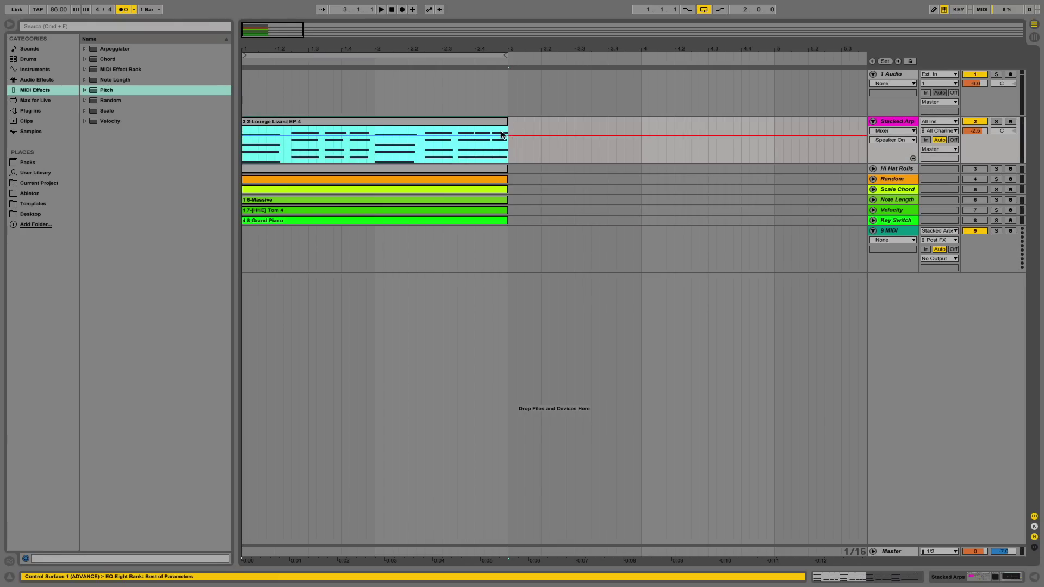
{"action": "double_click", "coordinate": [887, 121]}
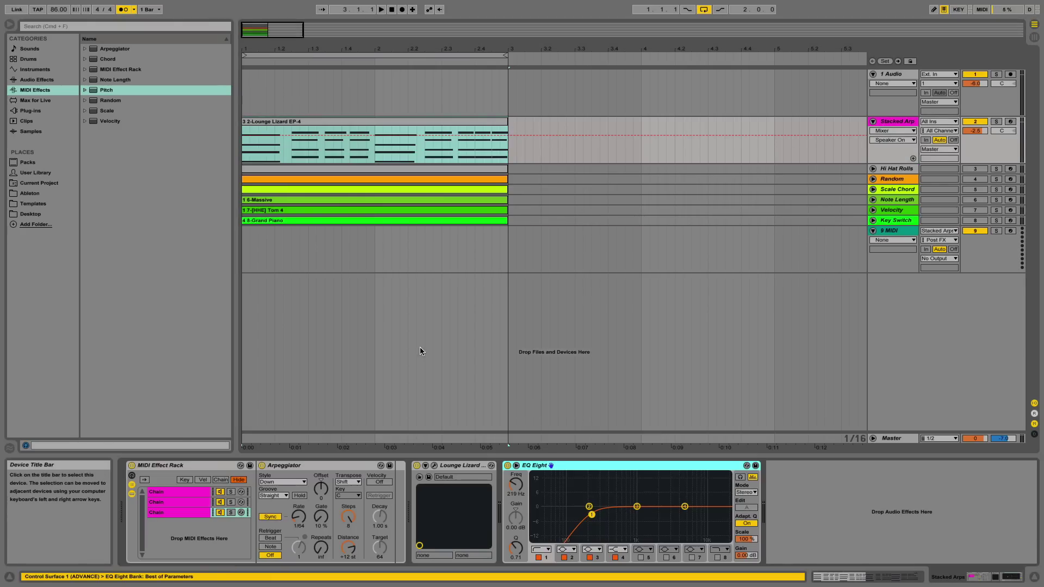
{"action": "left_click", "coordinate": [1036, 577]}
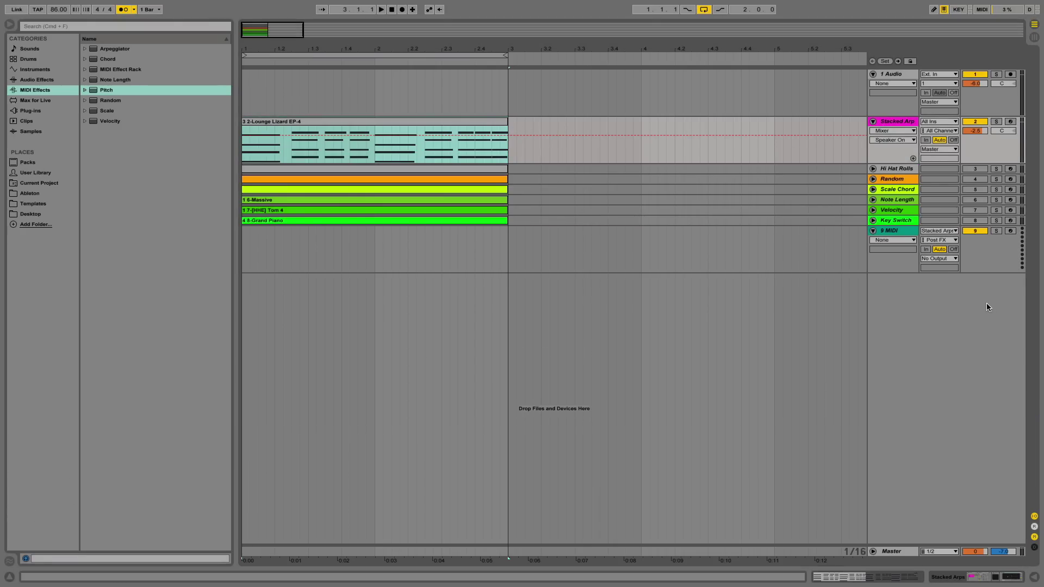
Step: Arm the 9 MIDI track and record the Stacked Arps output onto it across the two-bar loop, then stop
{"action": "left_click", "coordinate": [1011, 231]}
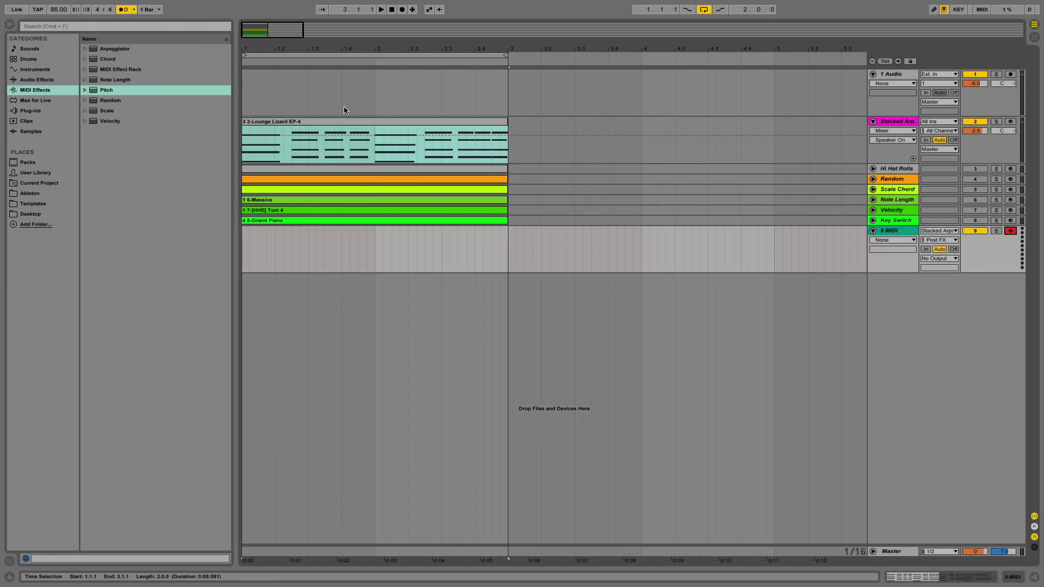
{"action": "left_click", "coordinate": [392, 11]}
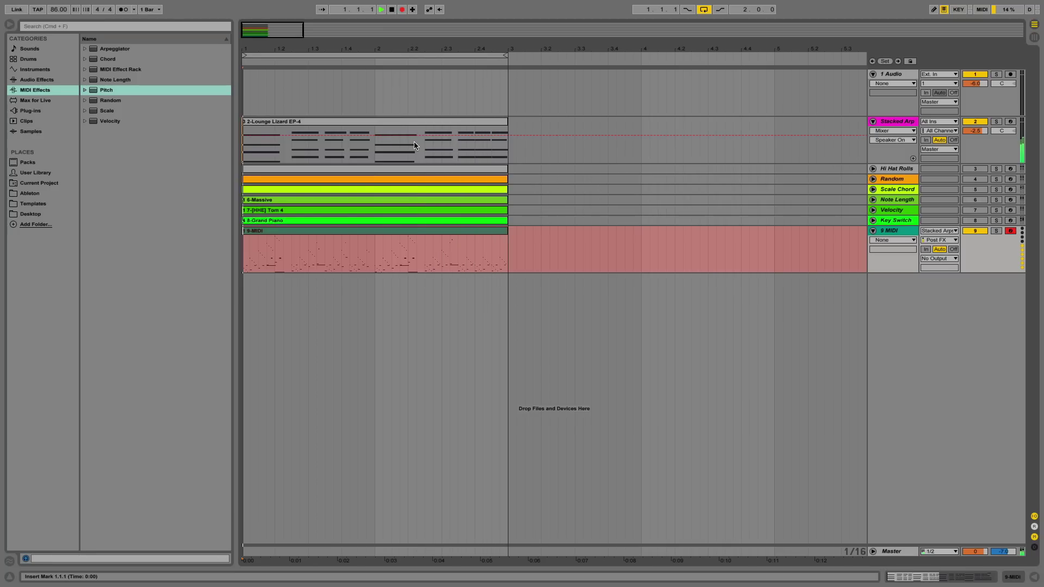
{"action": "key", "text": "space"}
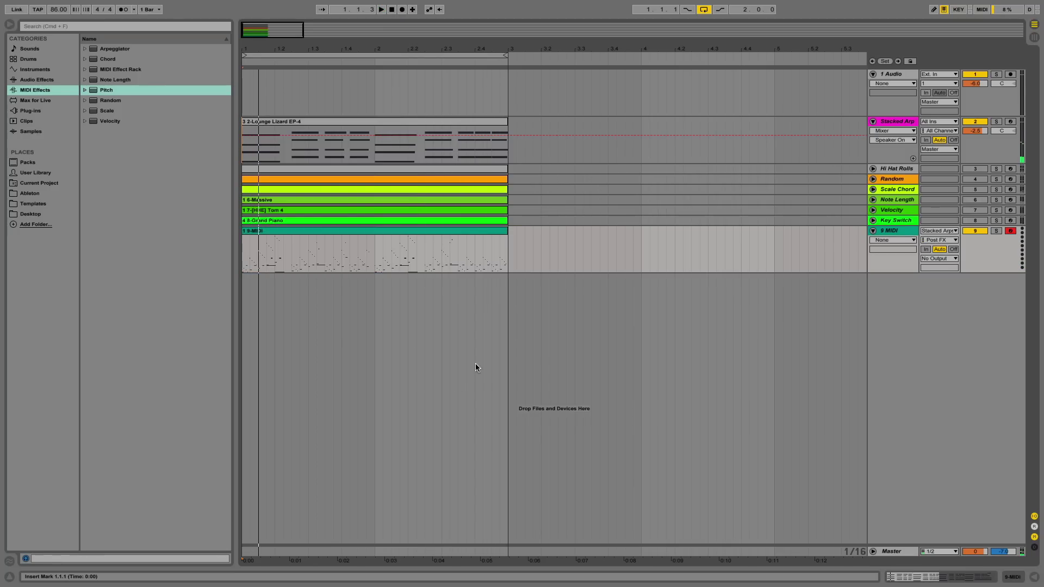
Step: Open the recorded clip on the 9 MIDI track, examine its arpeggiated notes across the full pitch range, and close the note editor
{"action": "double_click", "coordinate": [414, 228]}
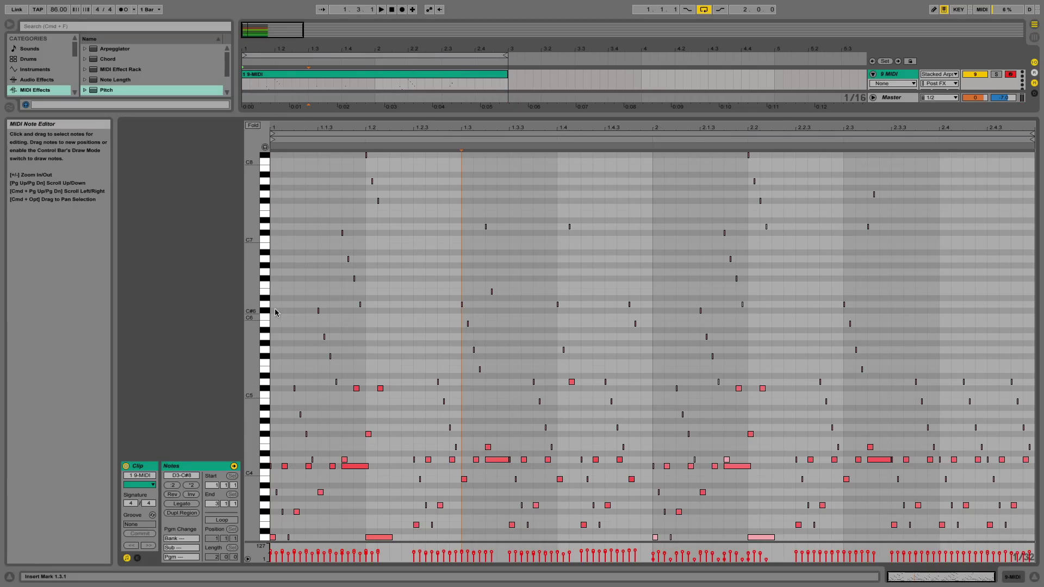
{"action": "left_click_drag", "start_coordinate": [252, 308], "coordinate": [272, 308]}
{"action": "scroll", "coordinate": [438, 314], "scroll_direction": "down", "scroll_amount": 8}
{"action": "scroll", "coordinate": [439, 314], "scroll_direction": "down", "scroll_amount": 4}
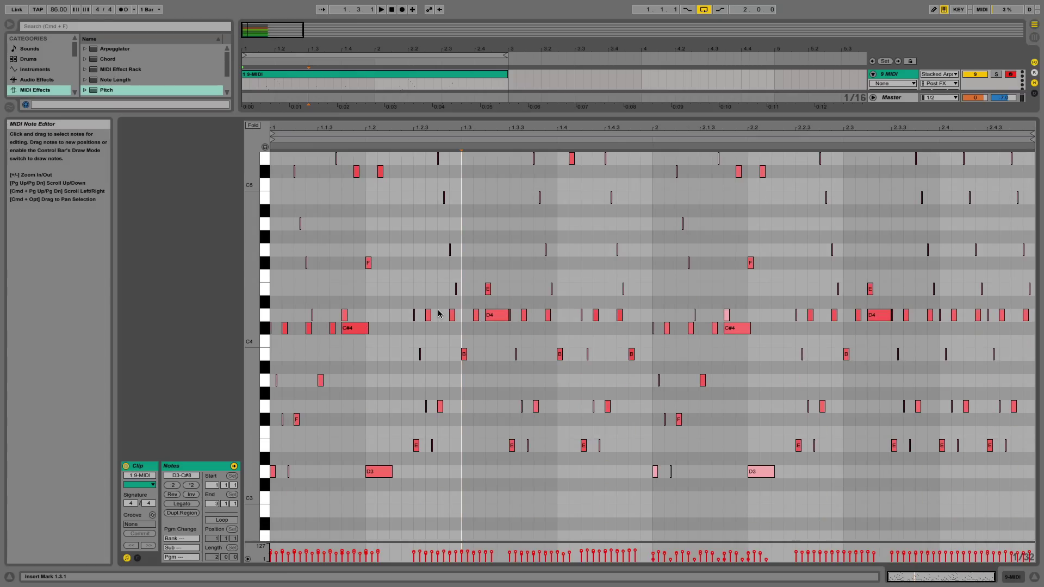
{"action": "scroll", "coordinate": [438, 314], "scroll_direction": "up", "scroll_amount": 5}
{"action": "scroll", "coordinate": [439, 314], "scroll_direction": "up", "scroll_amount": 10}
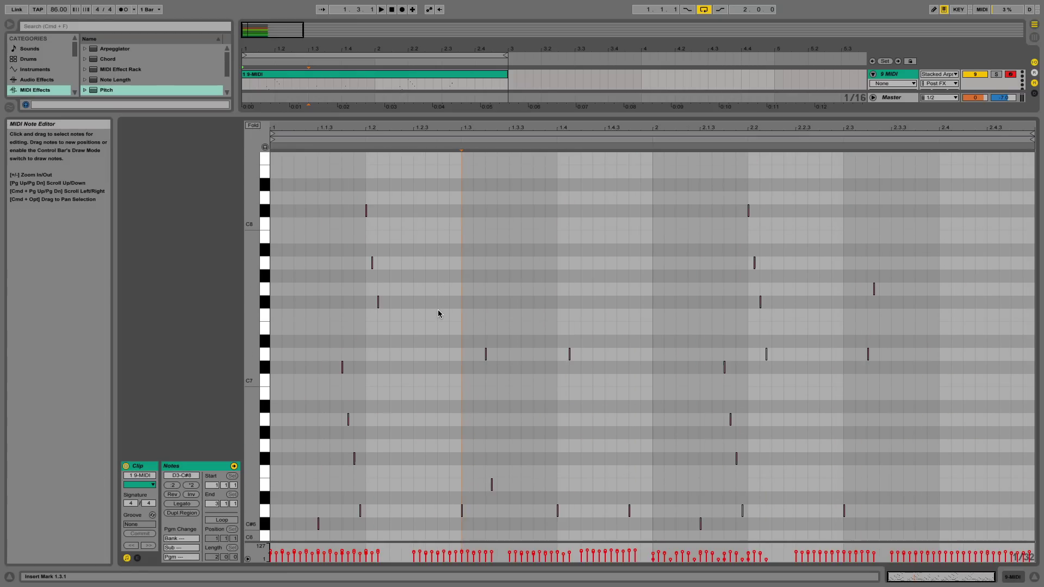
{"action": "scroll", "coordinate": [438, 317], "scroll_direction": "down", "scroll_amount": 10}
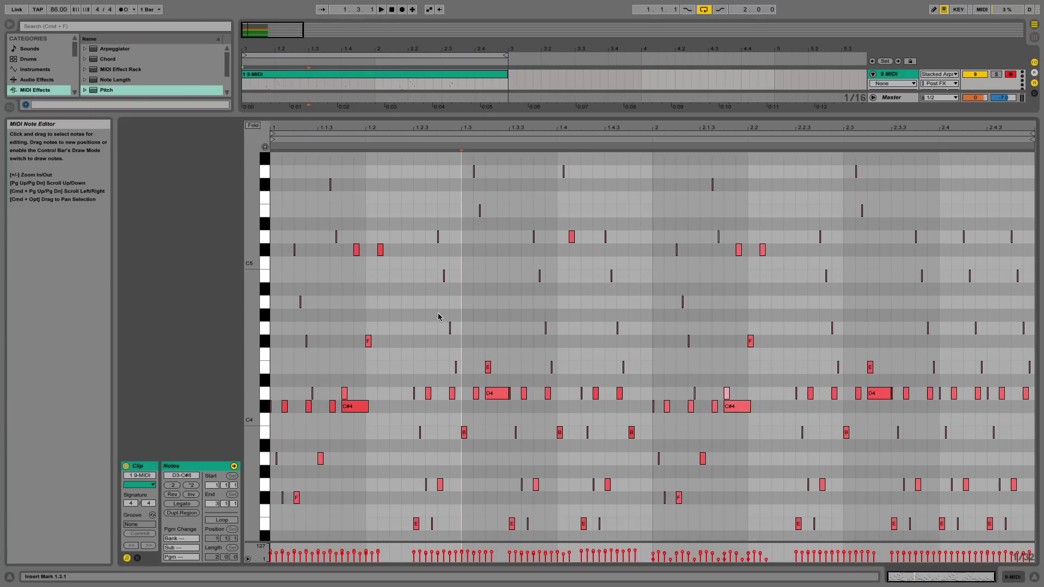
{"action": "scroll", "coordinate": [420, 321], "scroll_direction": "down", "scroll_amount": 6}
{"action": "scroll", "coordinate": [420, 322], "scroll_direction": "up", "scroll_amount": 6}
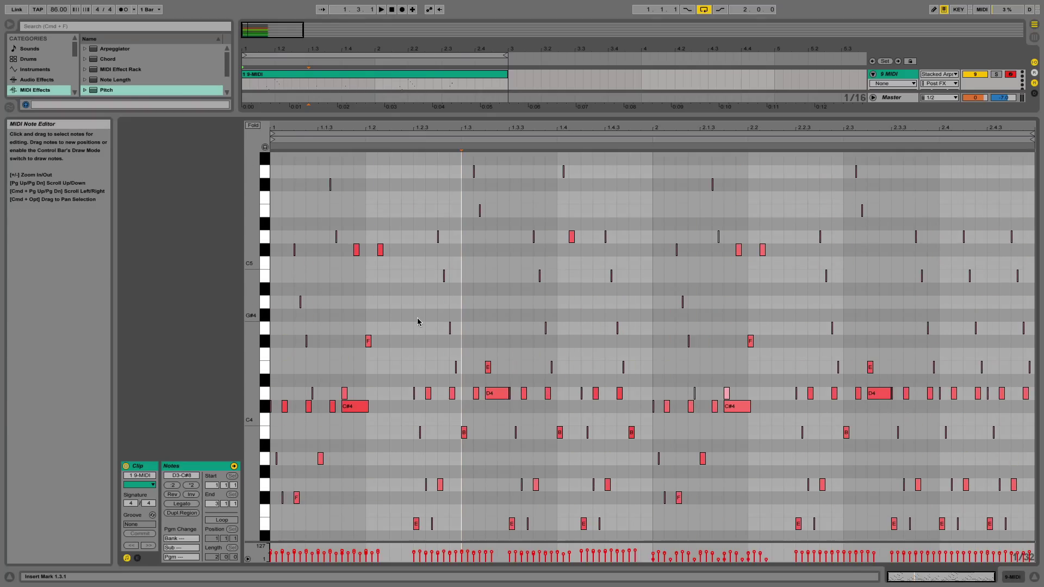
{"action": "left_click", "coordinate": [1035, 577]}
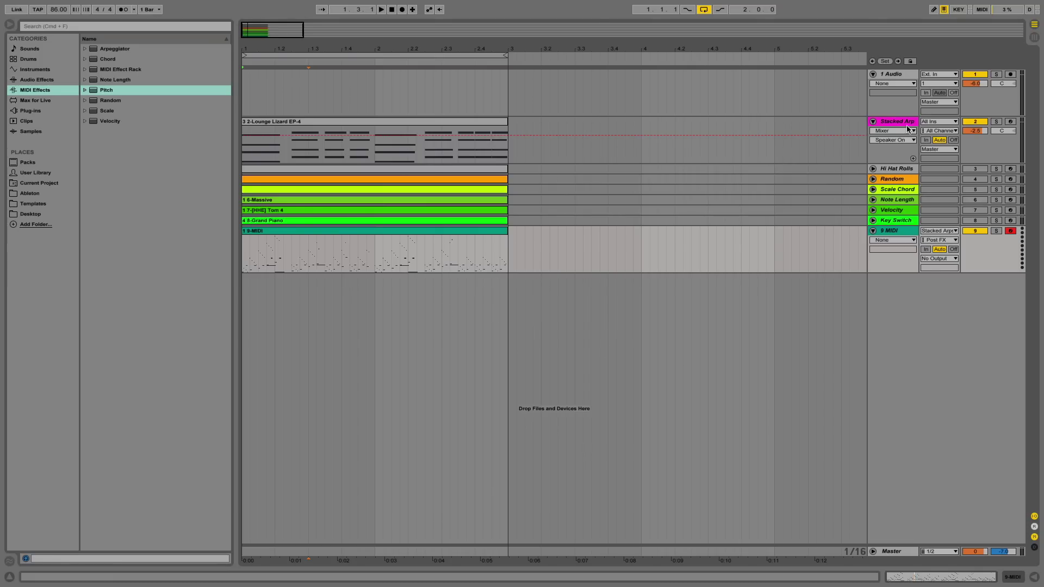